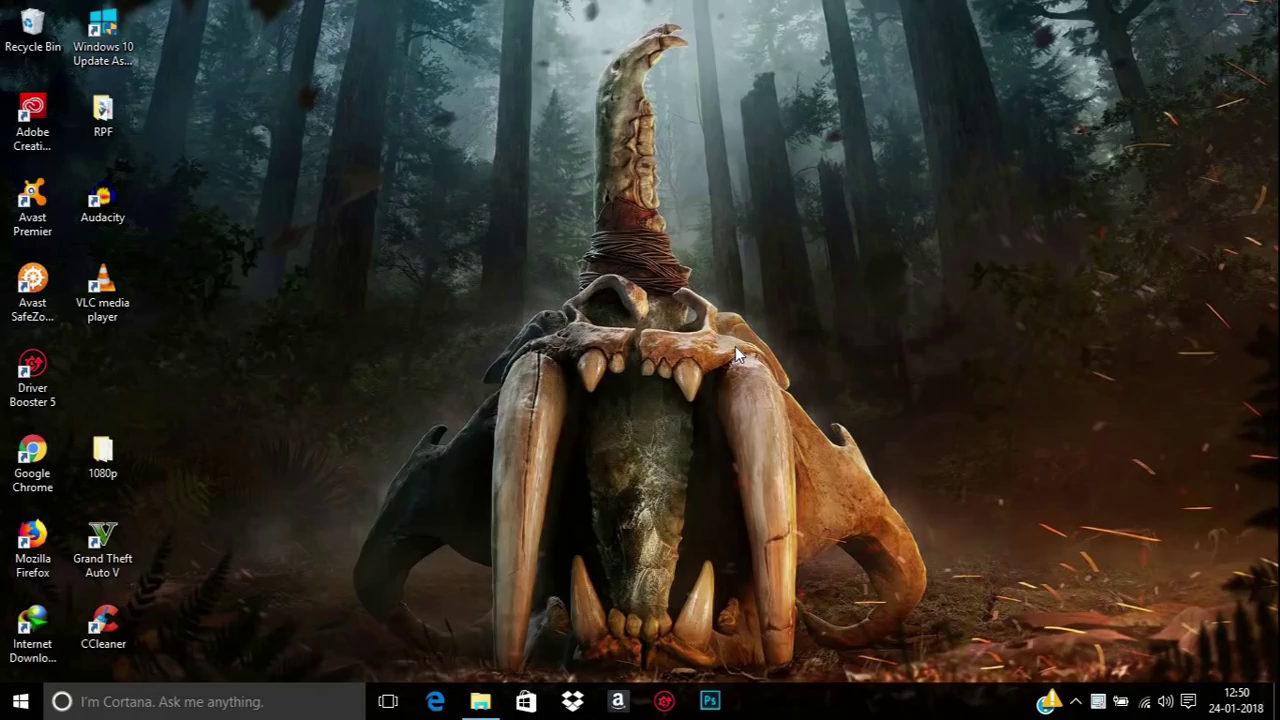
Open AMD Radeon Settings from the desktop, view its Gaming and System pages, and close it.
right_click(658, 263)
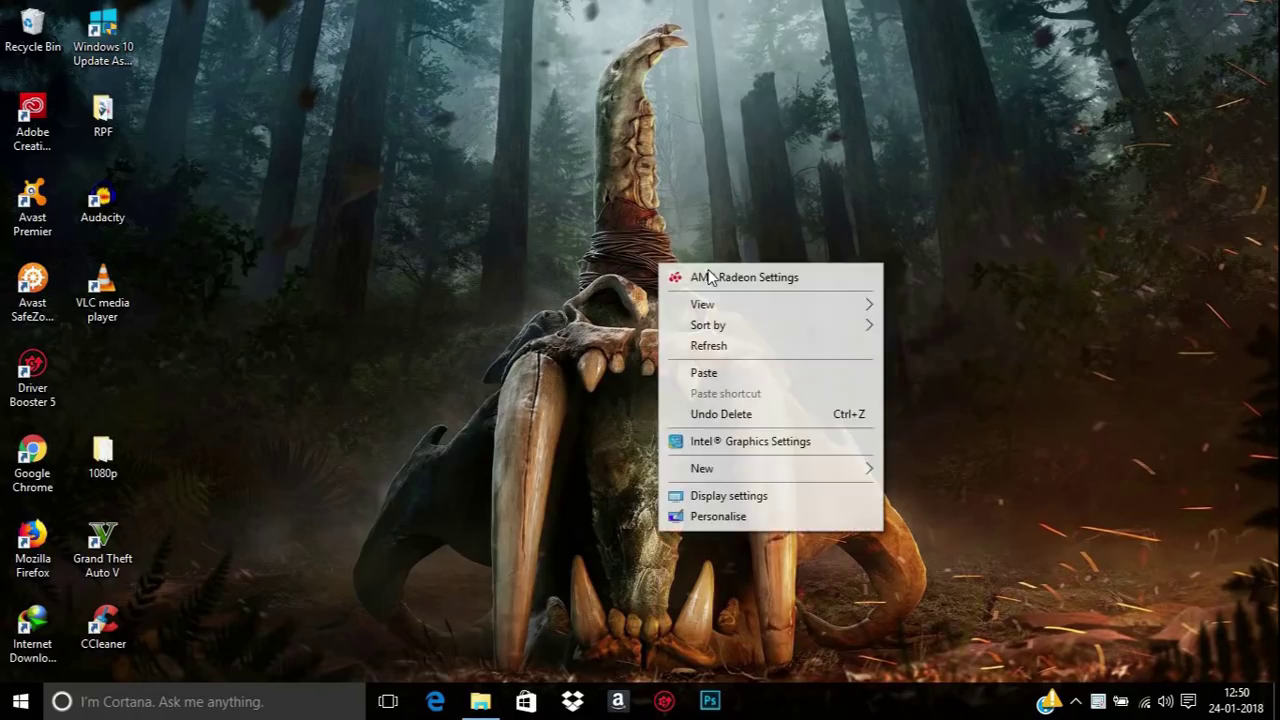
click(711, 280)
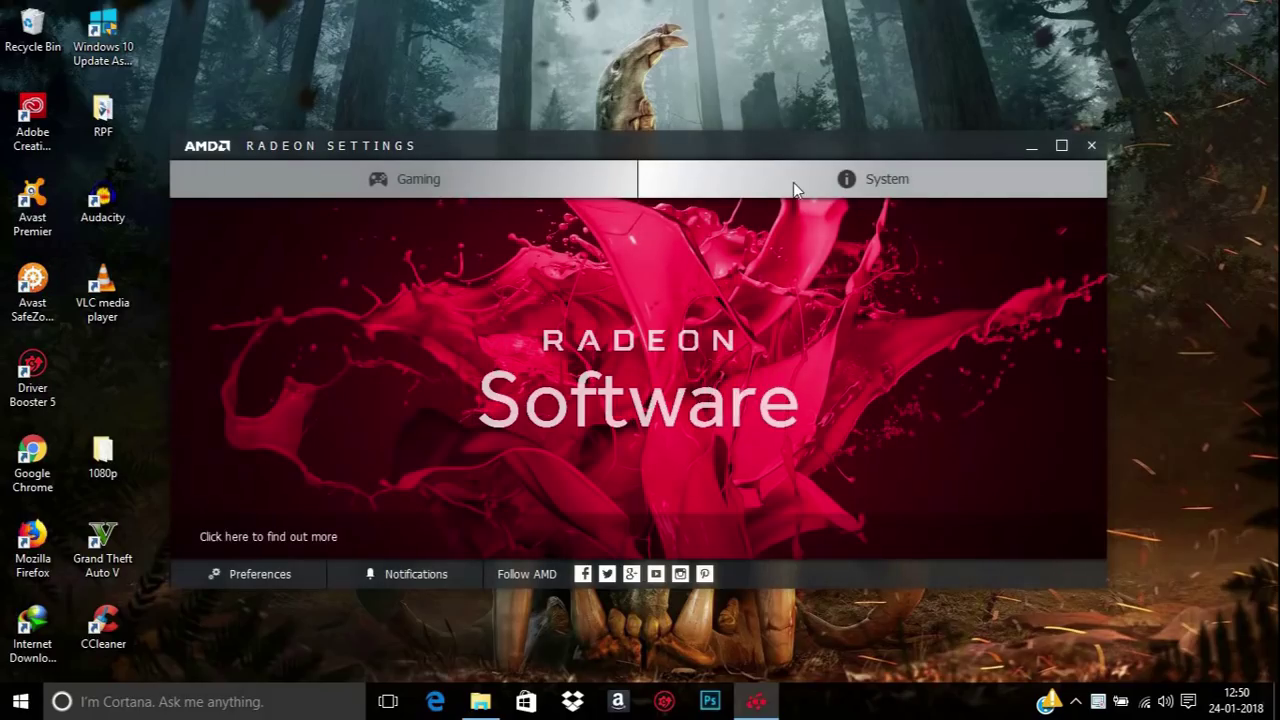
click(491, 180)
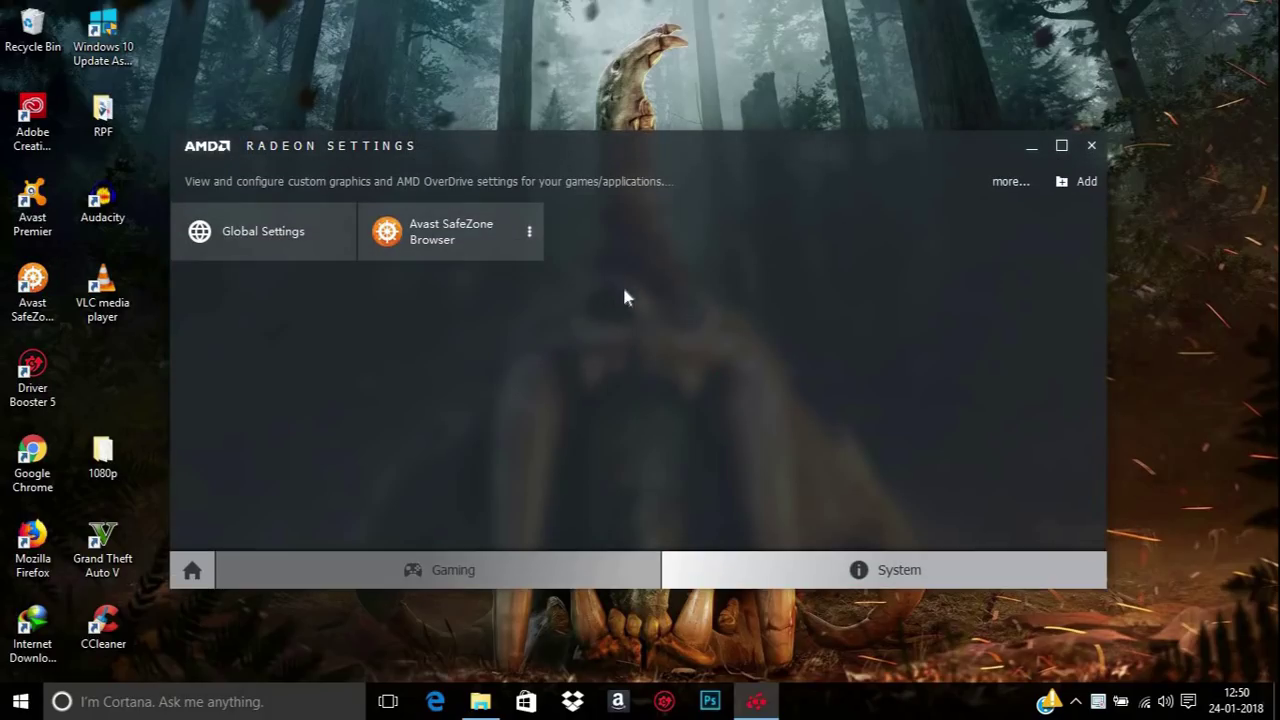
click(193, 572)
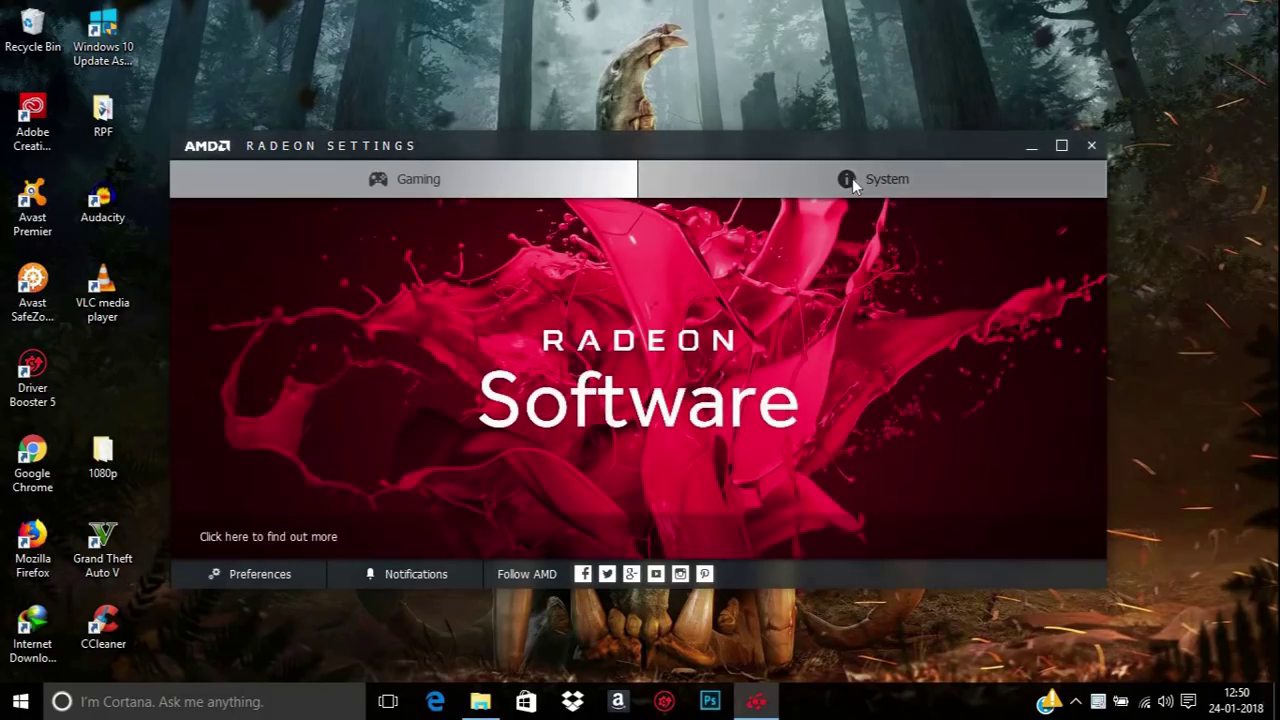
click(866, 210)
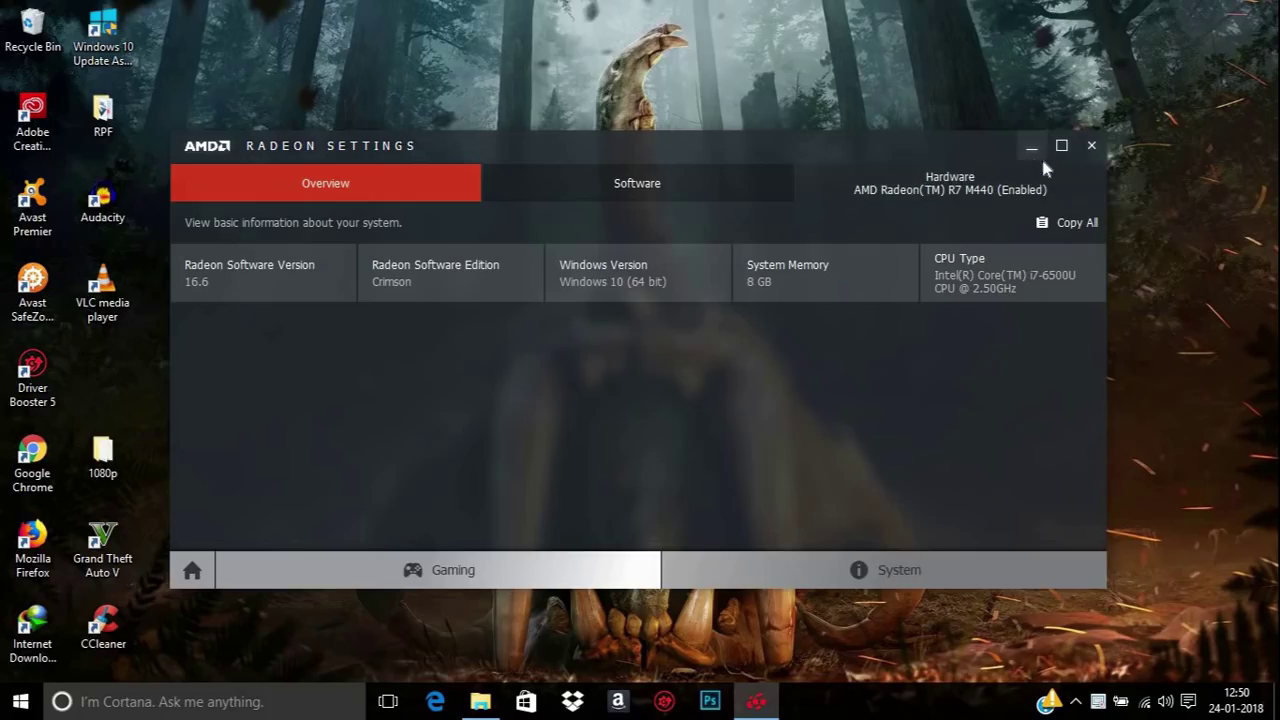
click(1091, 146)
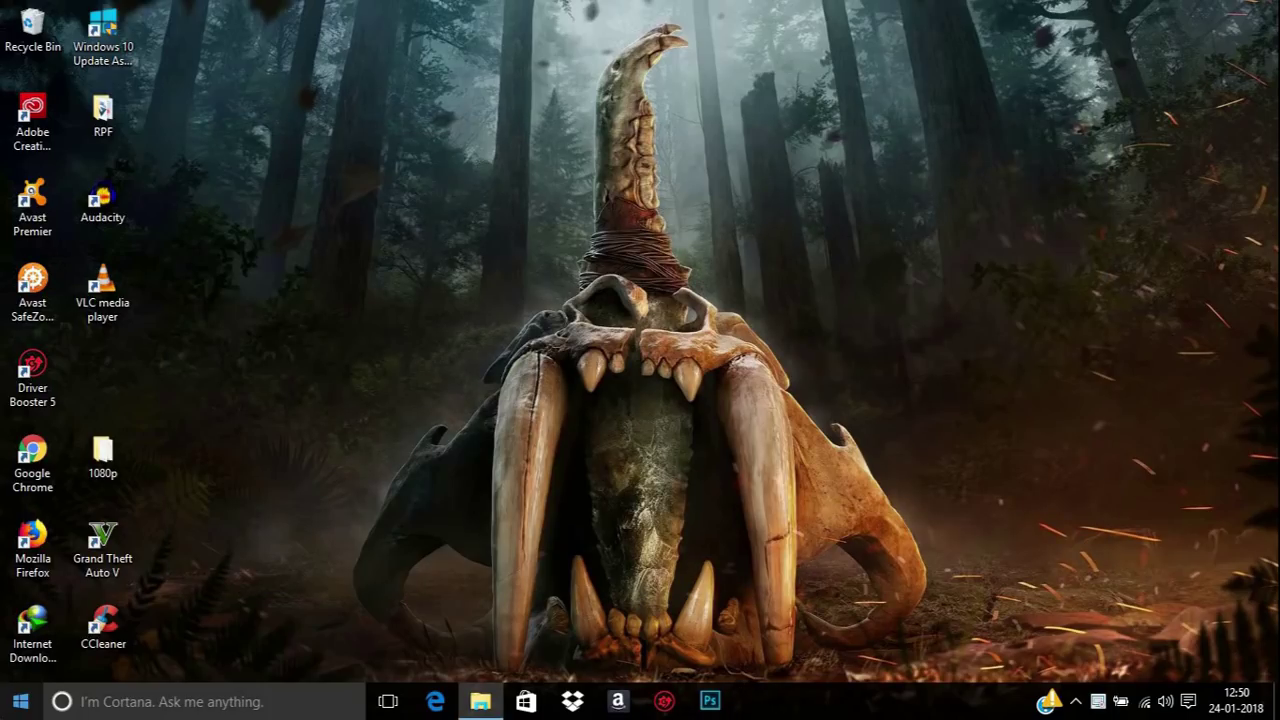
Search Windows for "device manager" and open Device Manager.
click(20, 701)
text(d)
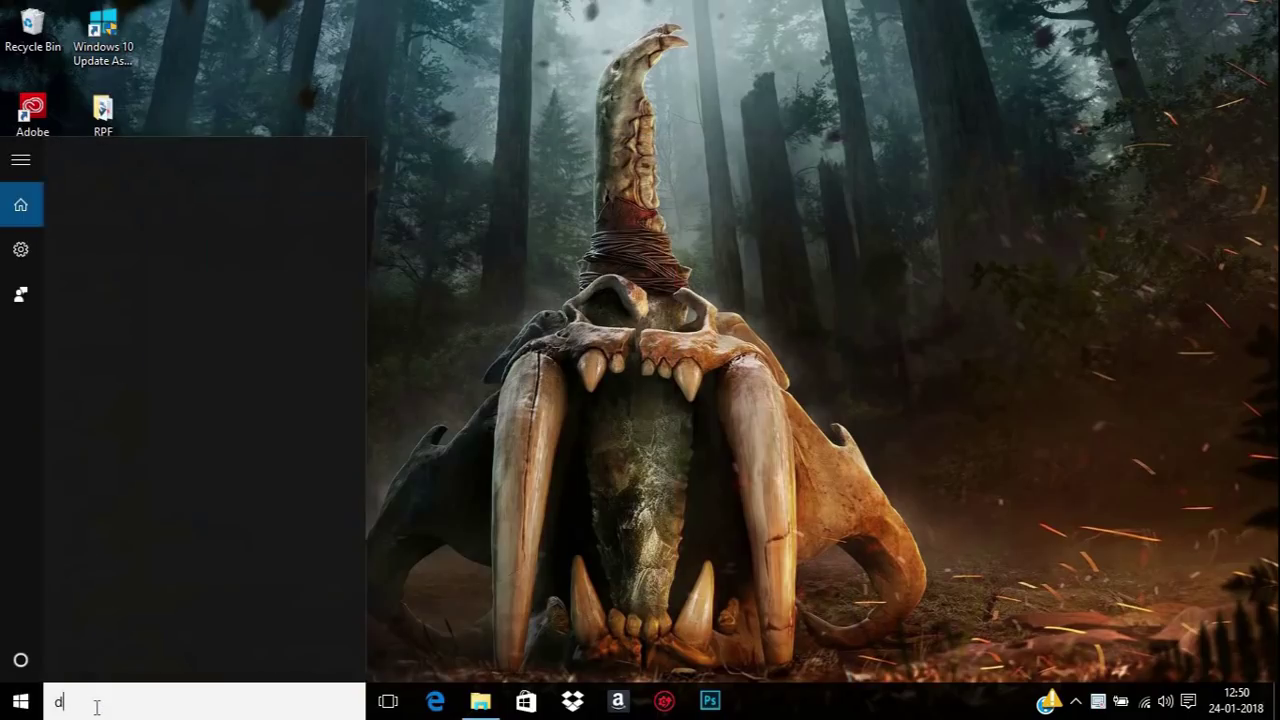
text(evice)
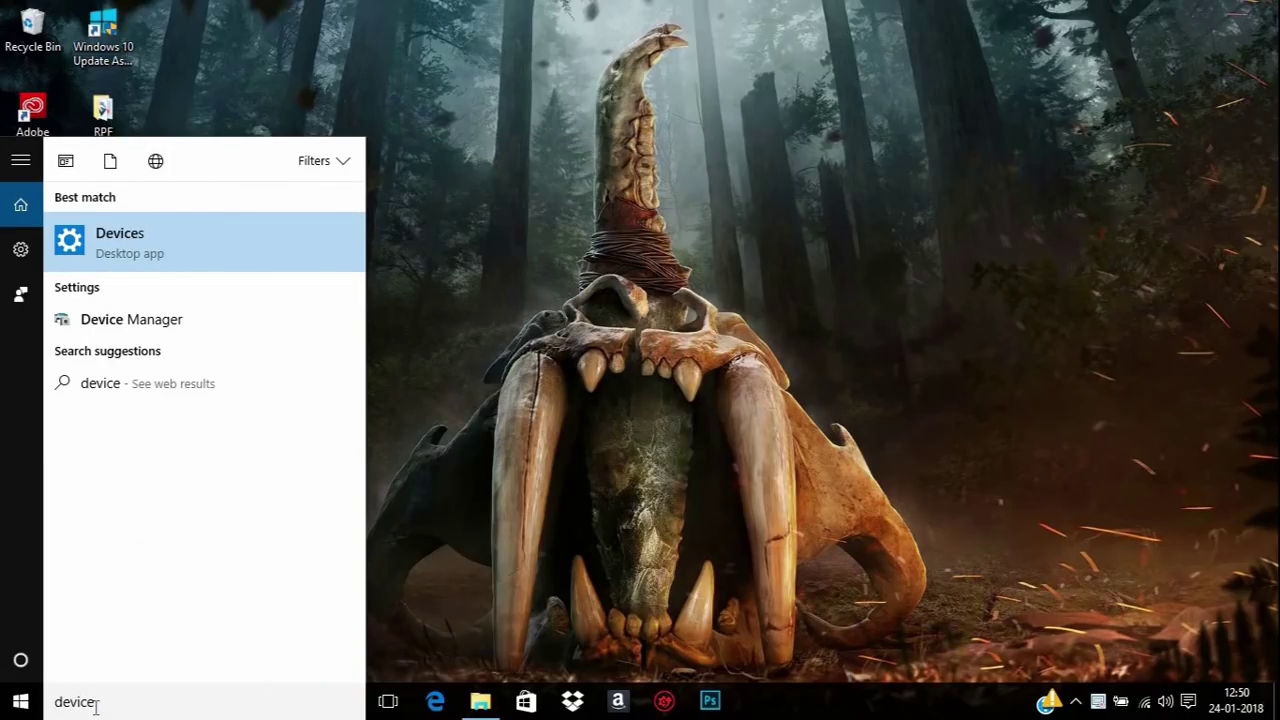
text( manager)
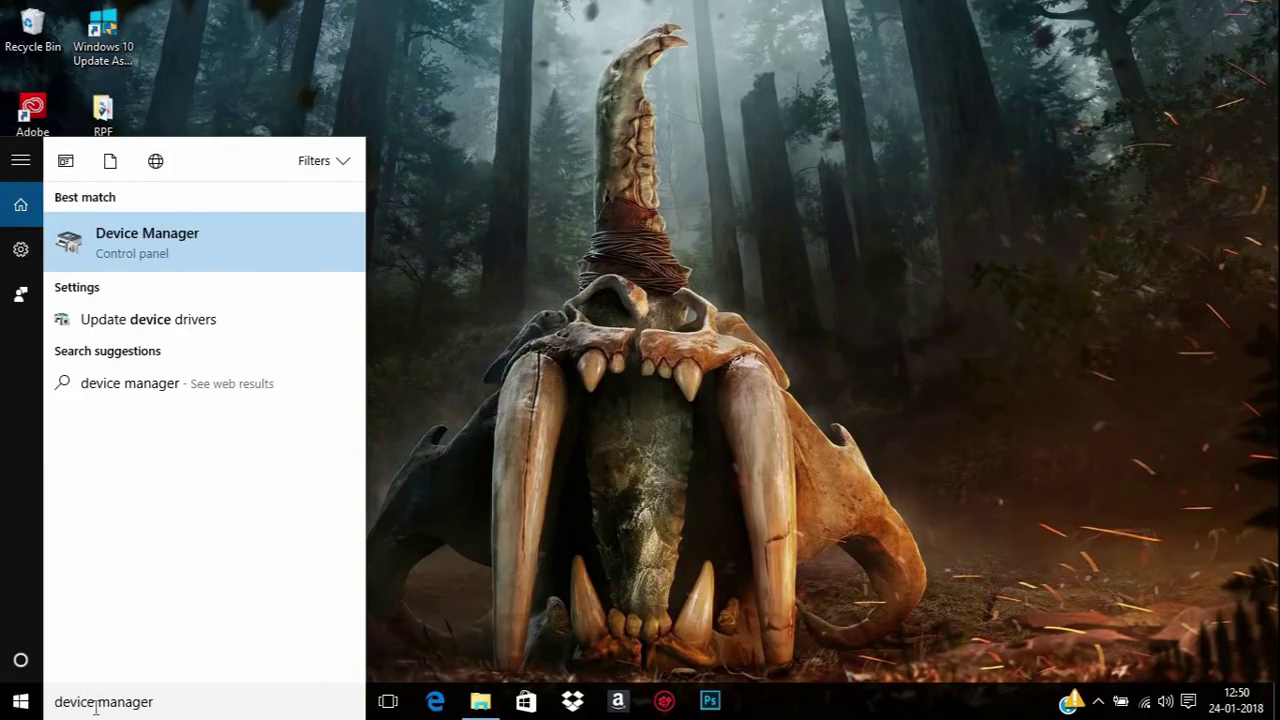
click(143, 241)
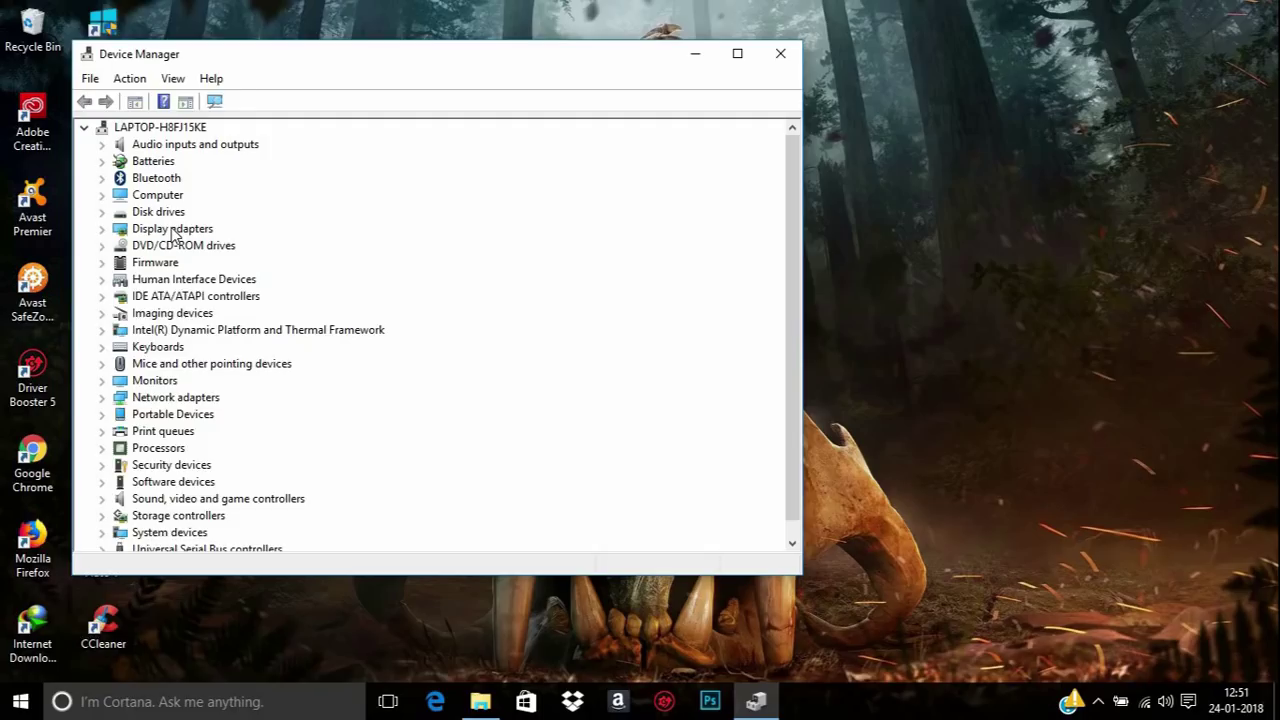
Expand the display adapters, check both the AMD Radeon and Intel HD Graphics entries, and close Device Manager.
double_click(172, 230)
click(180, 248)
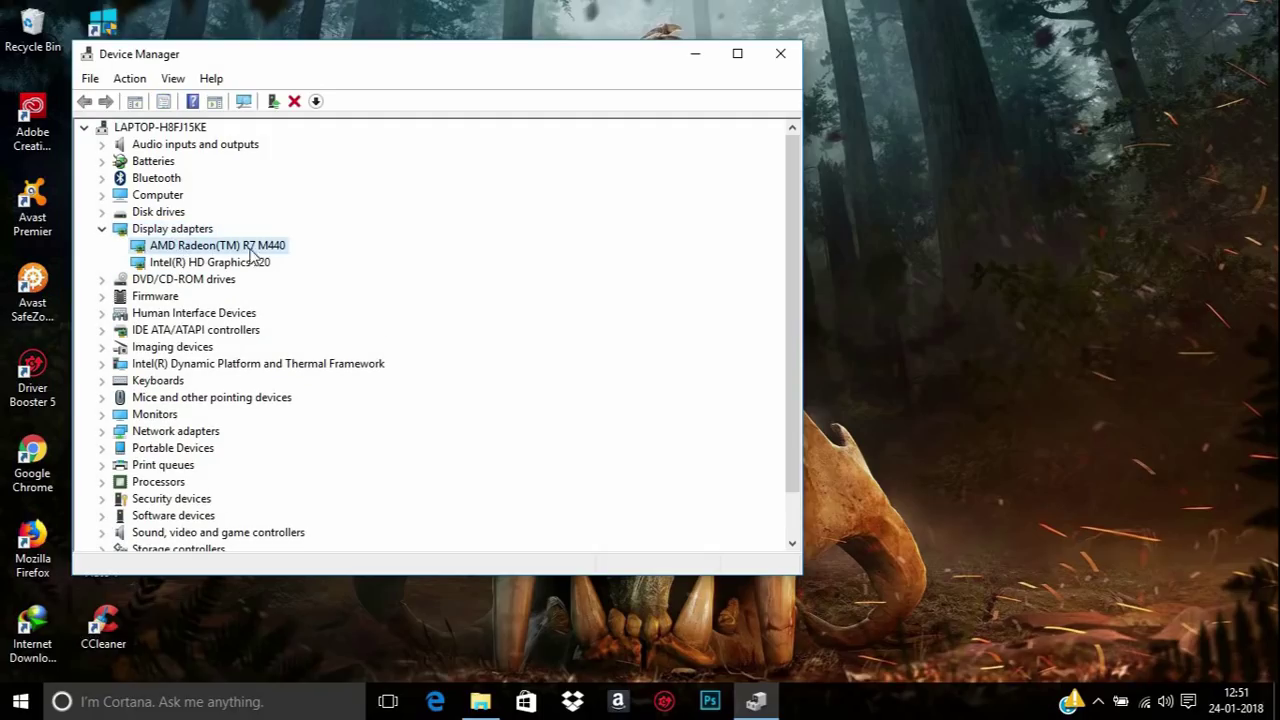
click(157, 264)
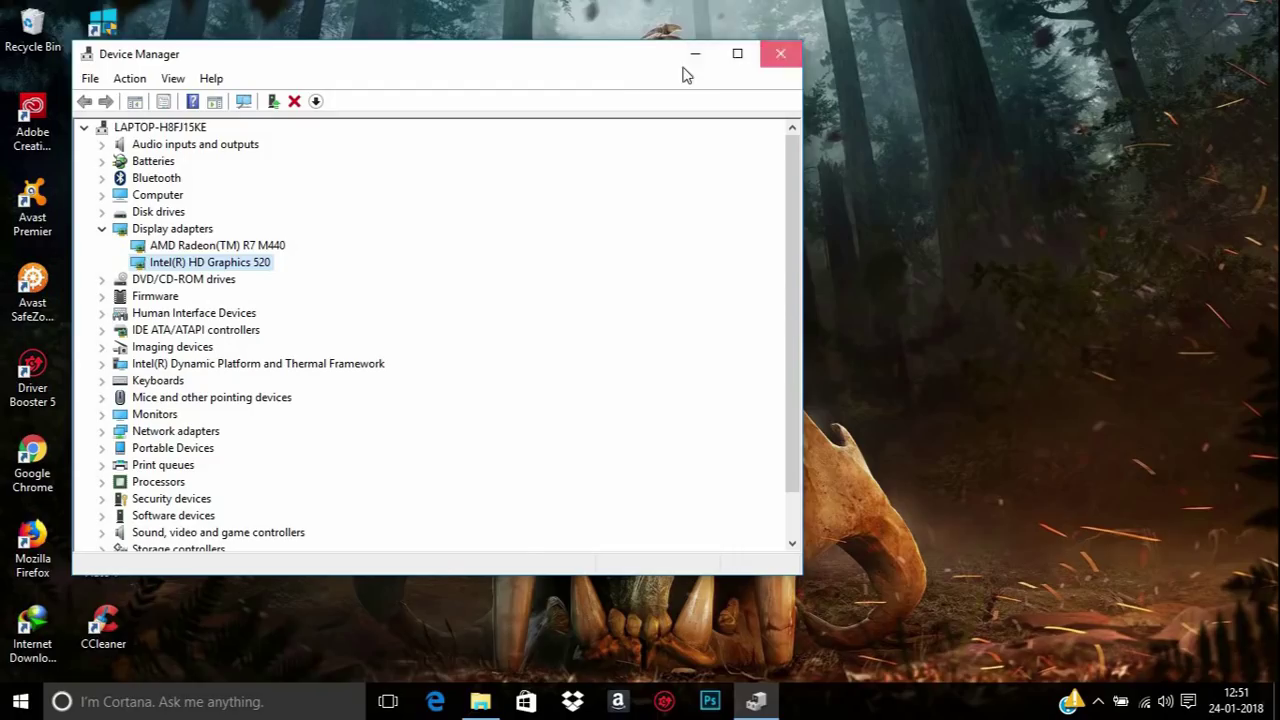
click(780, 54)
Run dxdiag from the Windows search and inspect the Display and Render device details.
click(150, 690)
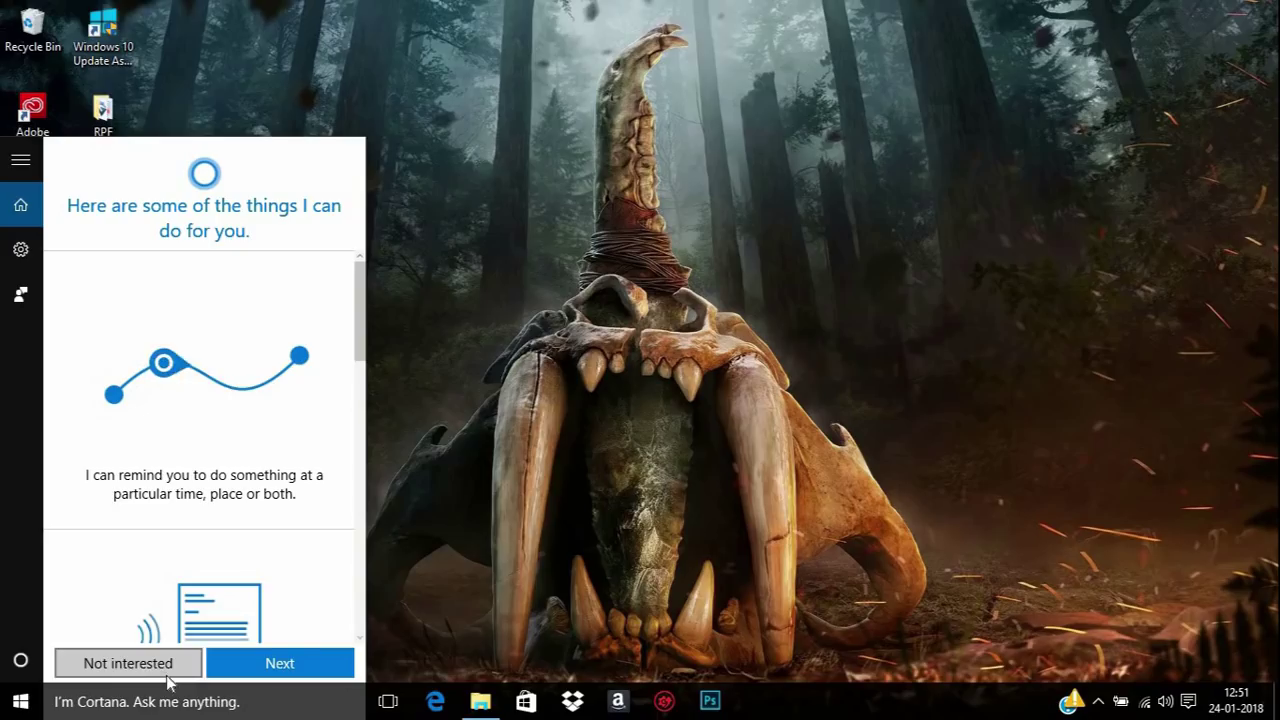
text(dx)
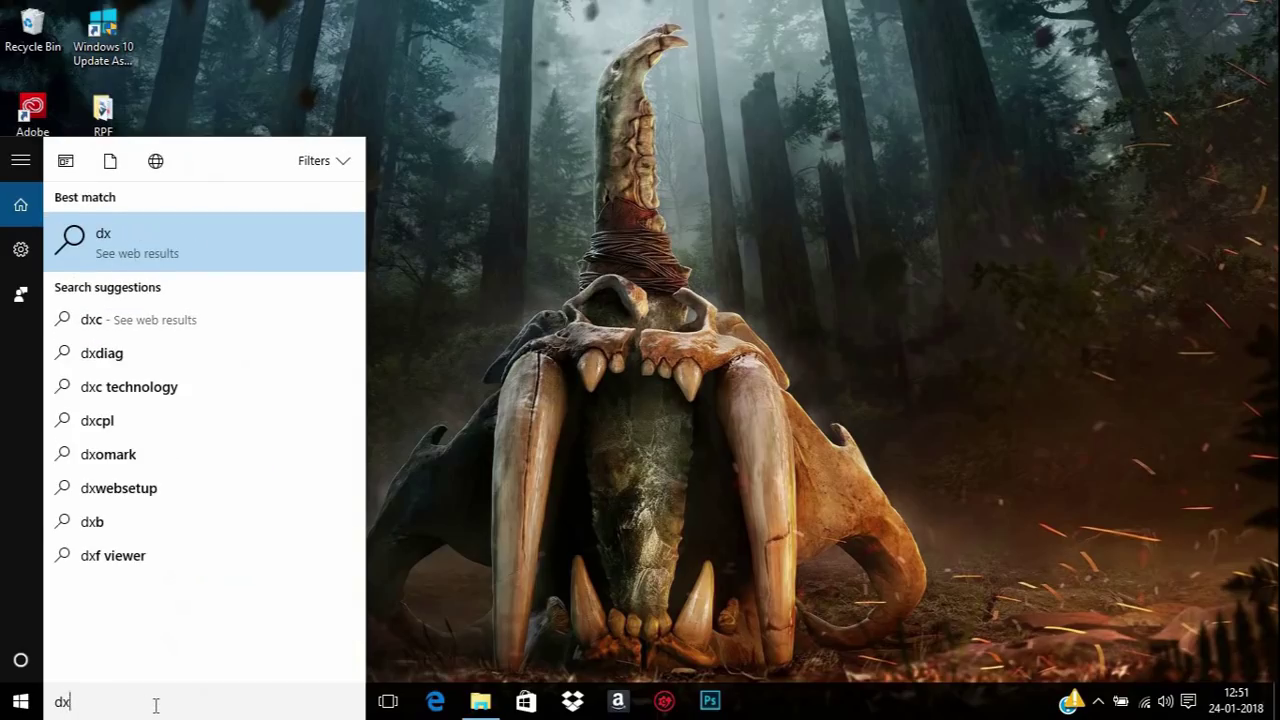
text(diag)
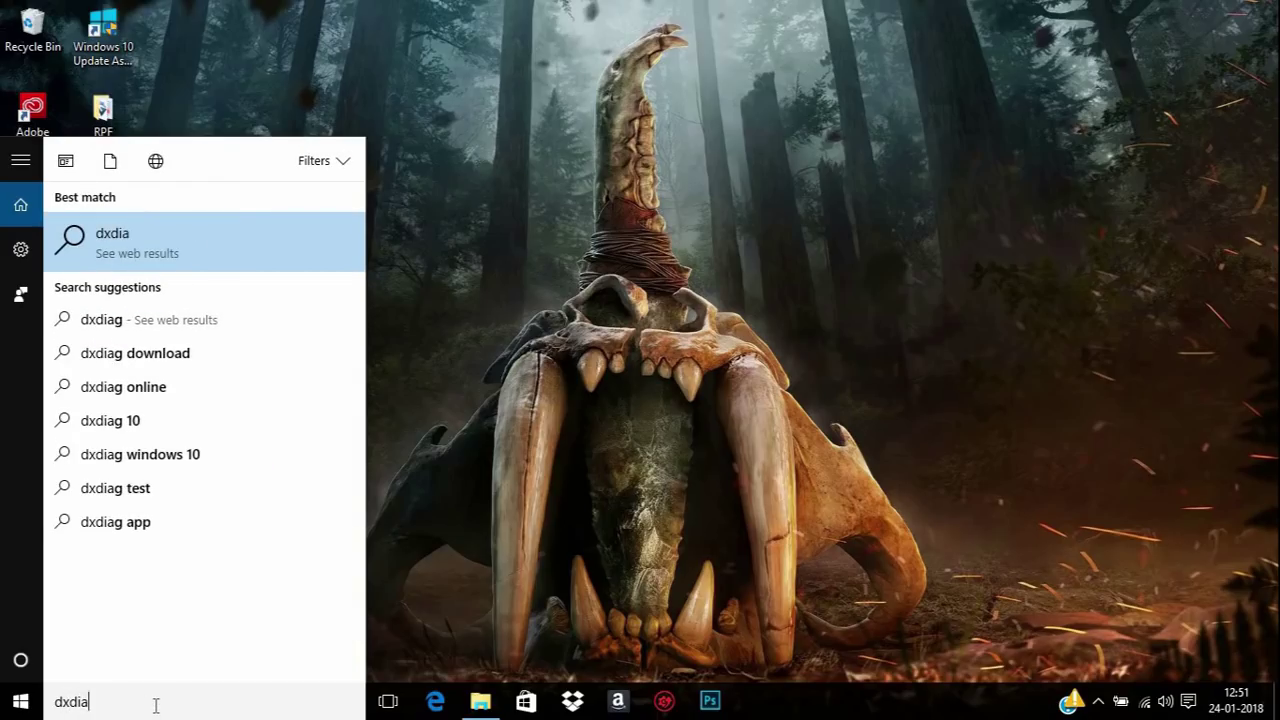
click(180, 244)
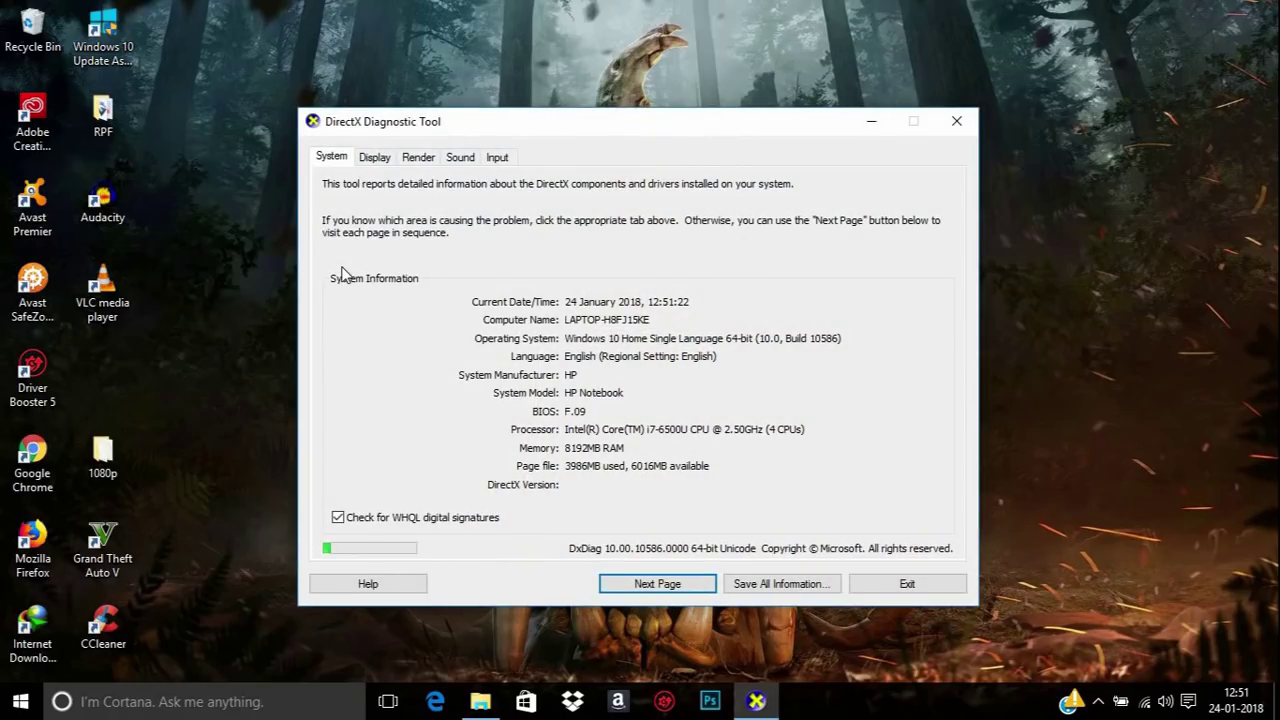
click(375, 157)
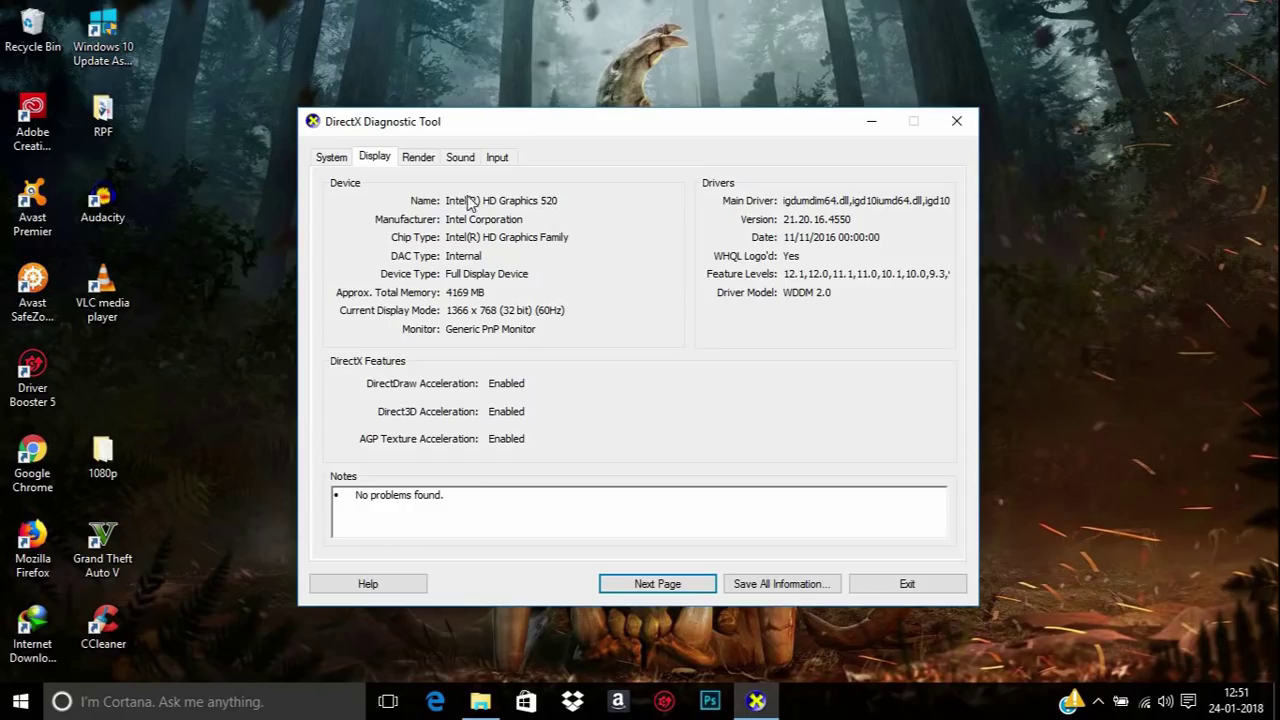
click(418, 159)
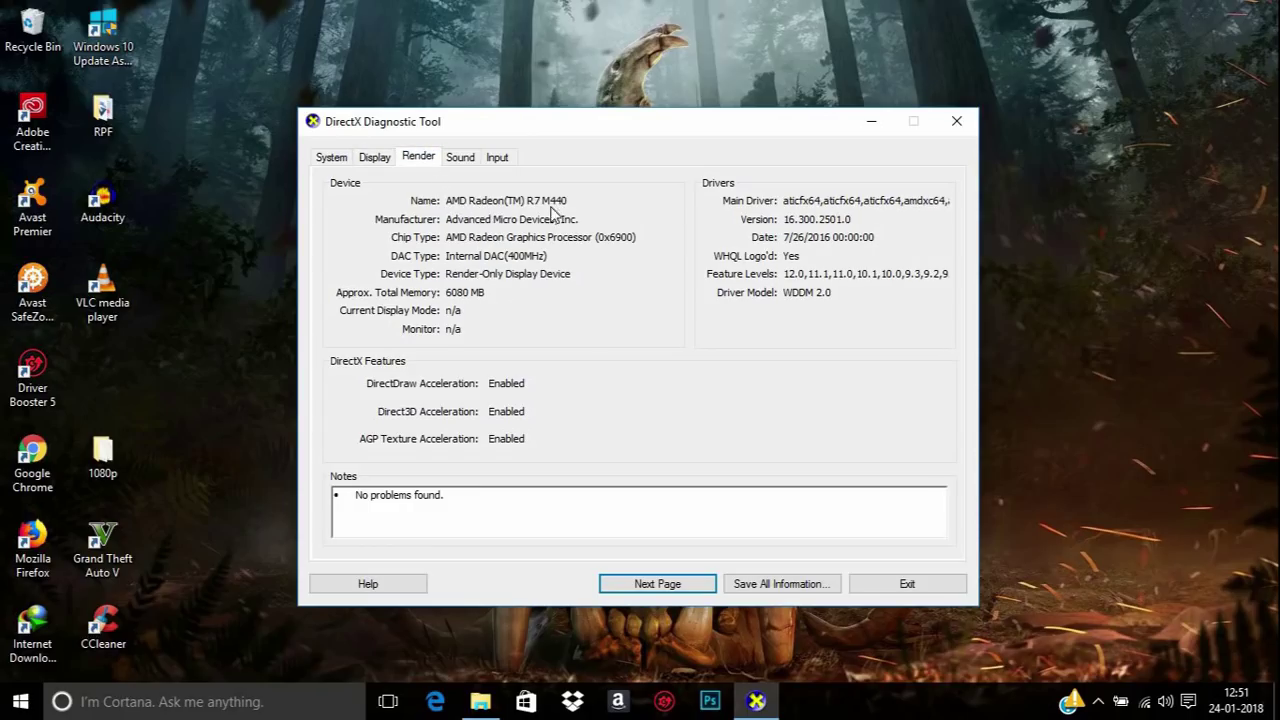
Create a text document on the desktop with the default name New Text Document and open it in Notepad.
right_click(1044, 253)
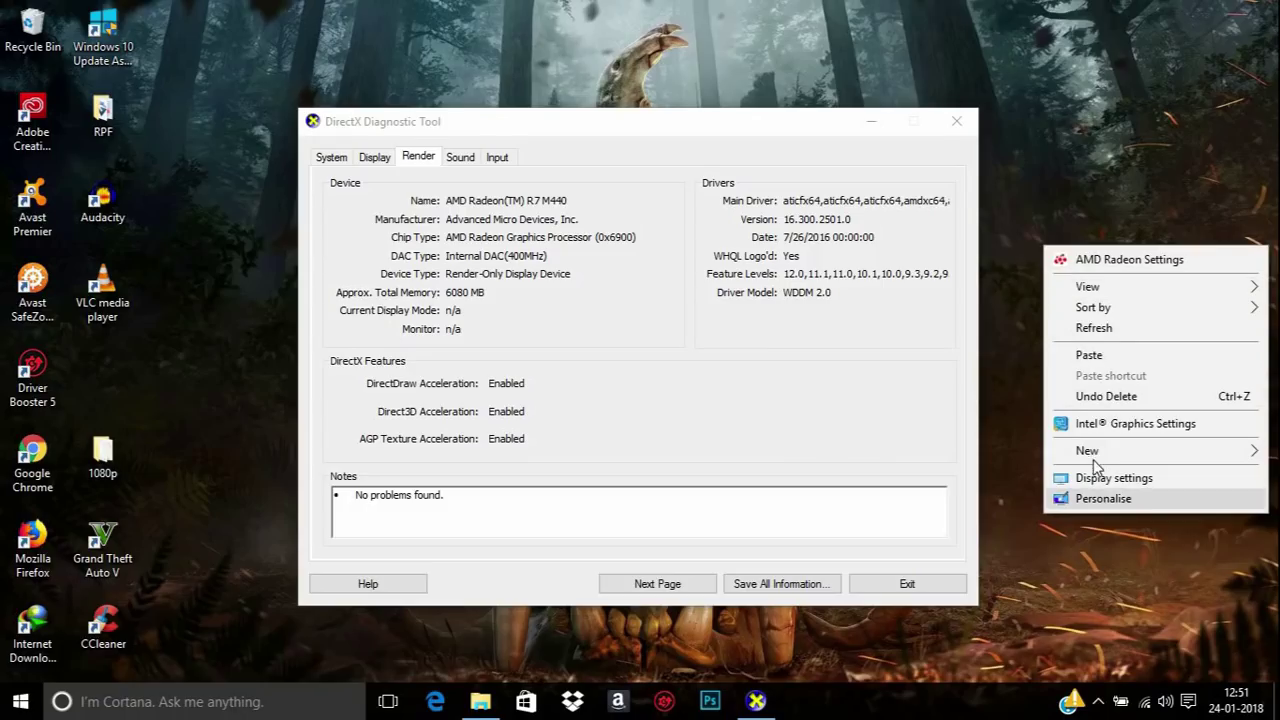
mouse_move(1148, 452)
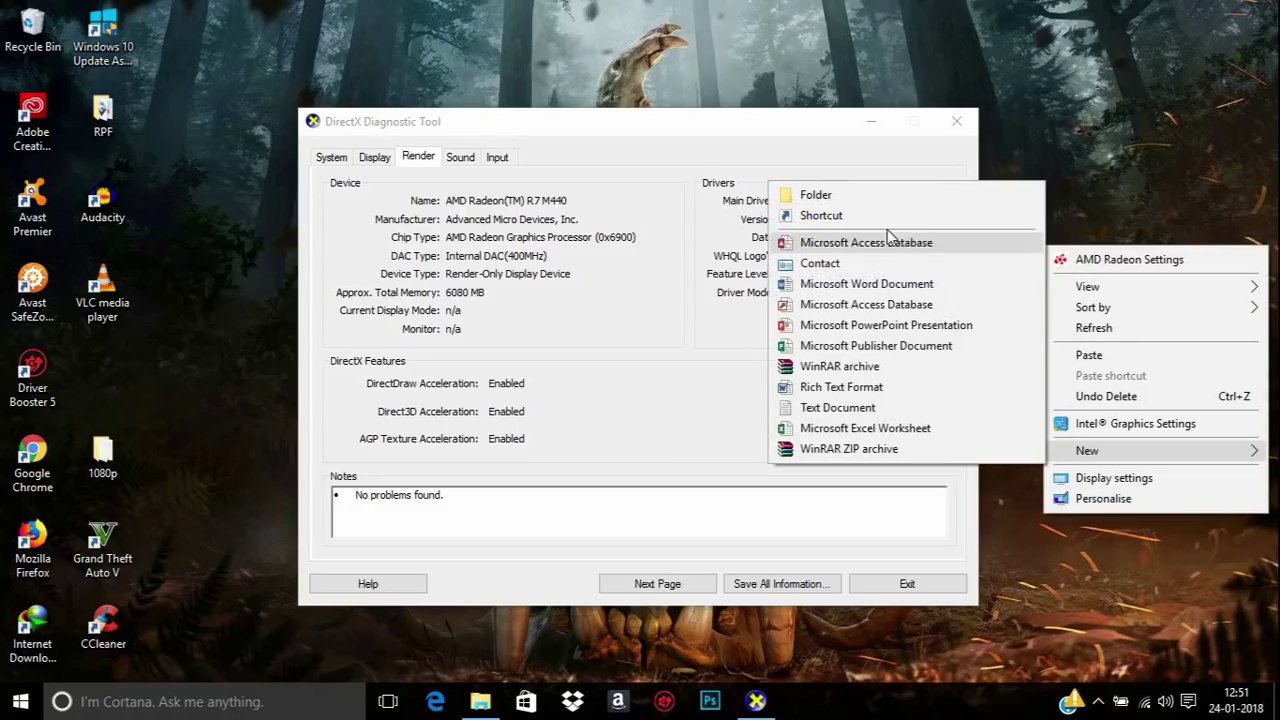
click(831, 409)
key(Return)
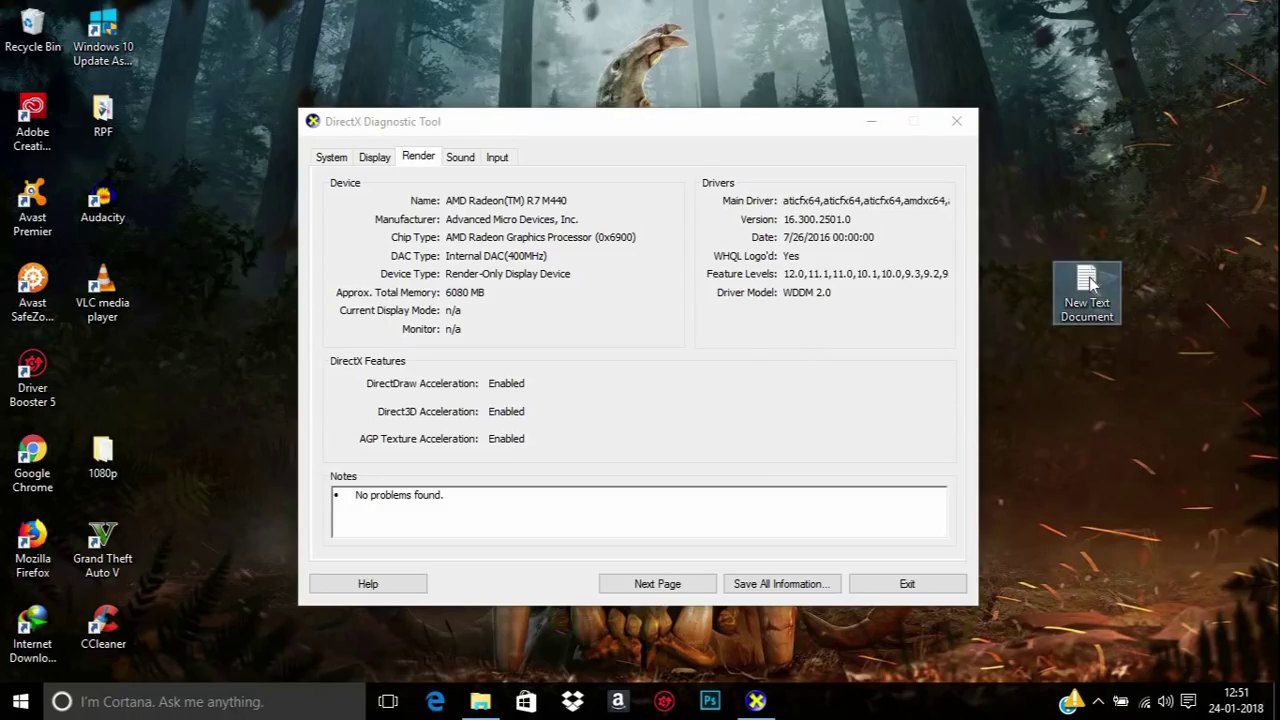
double_click(1090, 285)
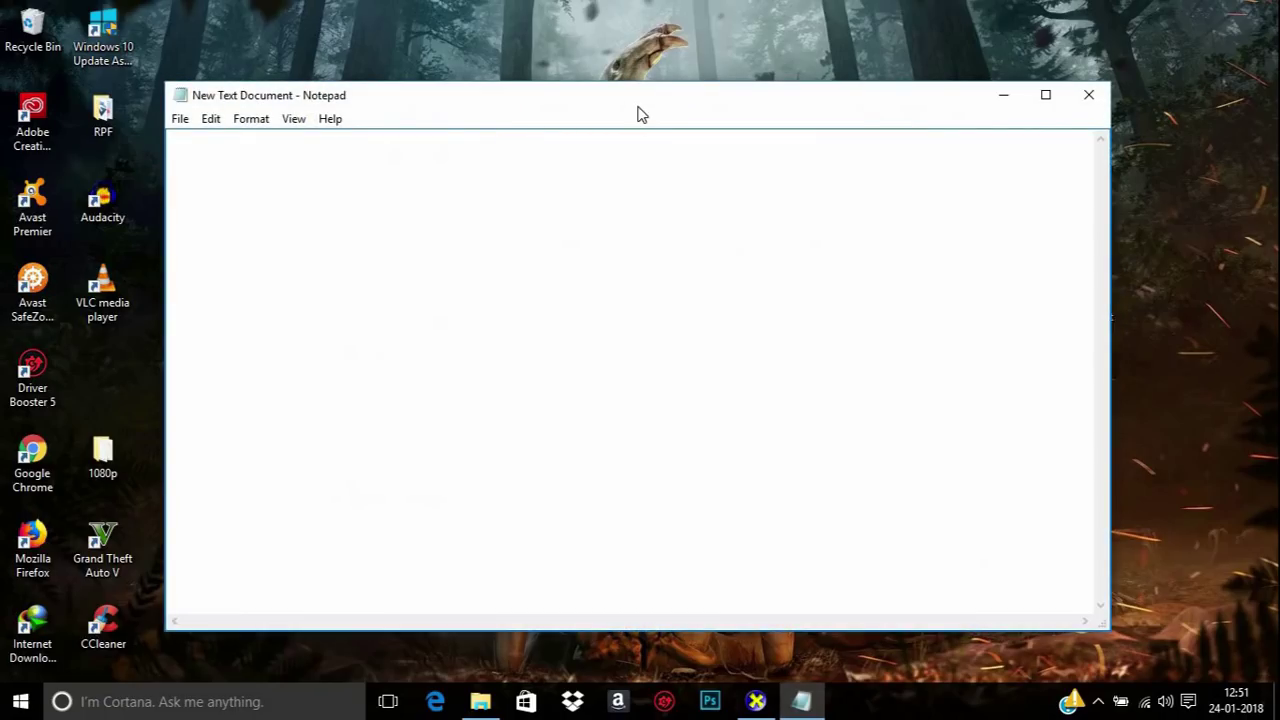
Write "AMD RADEON R7 M440" in the text document, minimize Notepad, and exit the DirectX Diagnostic Tool.
drag(512, 97, 812, 313)
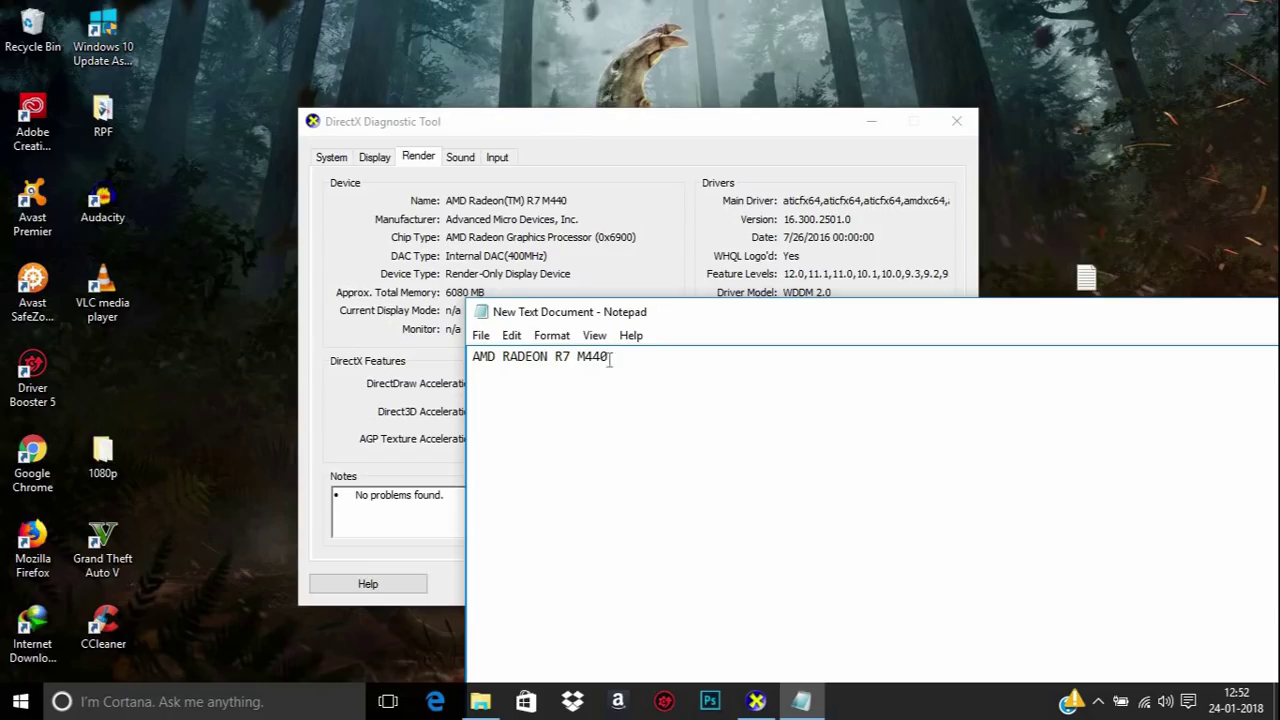
drag(829, 327, 608, 163)
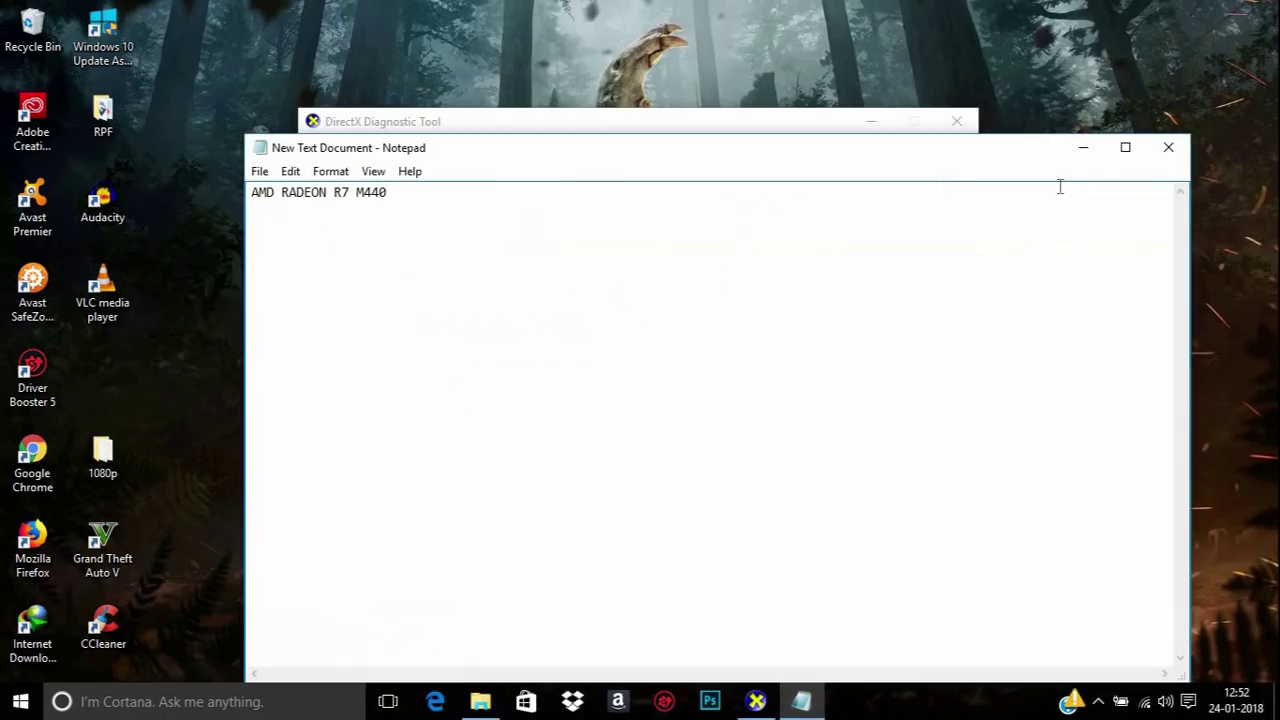
click(1083, 150)
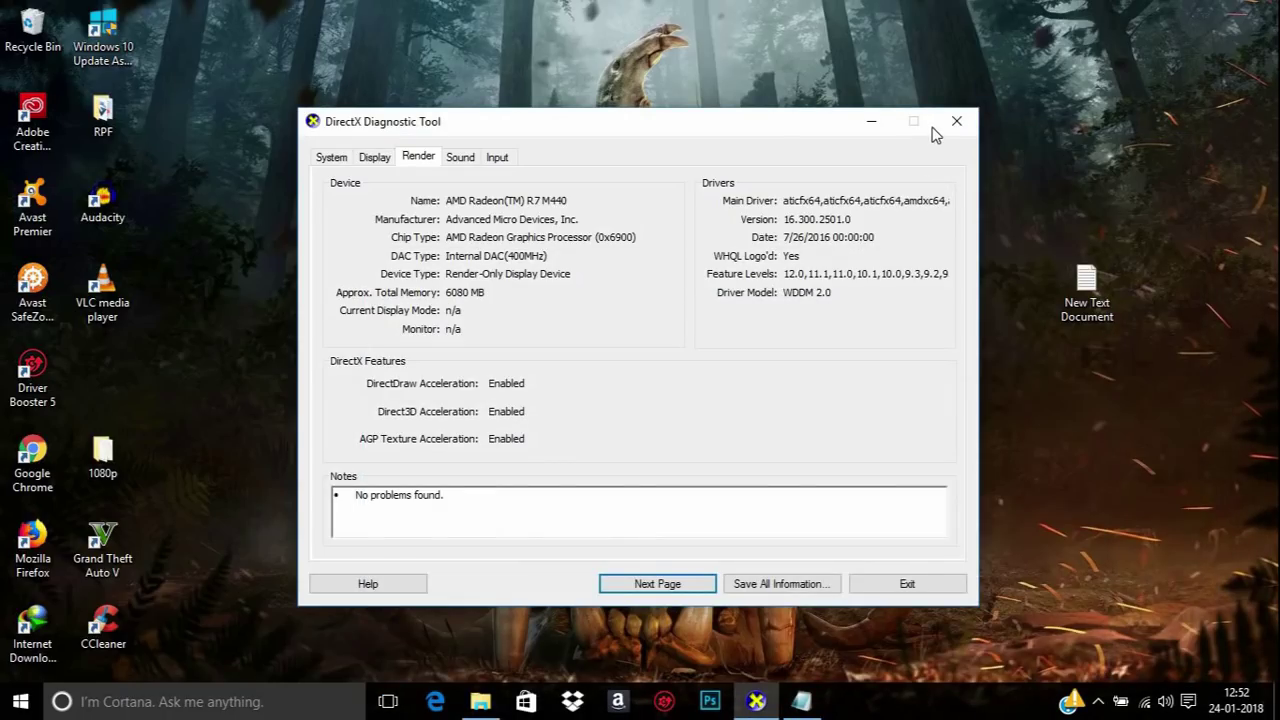
click(906, 584)
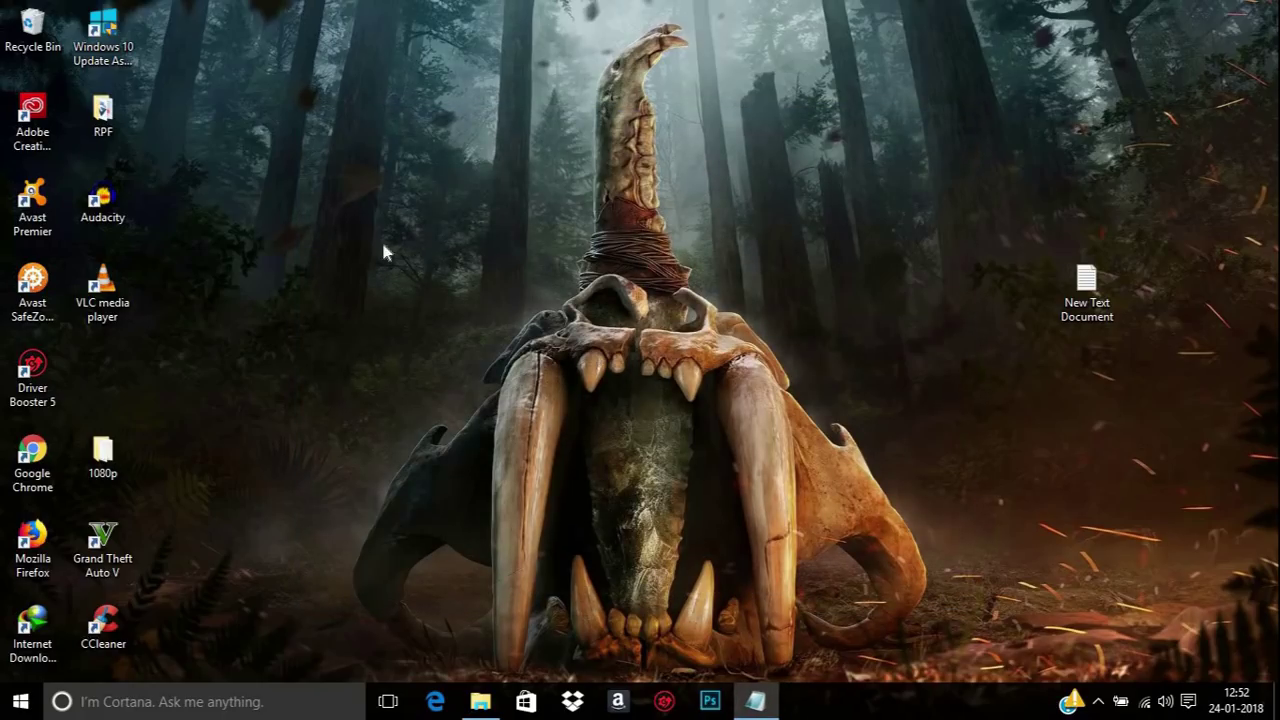
Open File Explorer, go to This PC, and open the computer's system properties.
click(20, 701)
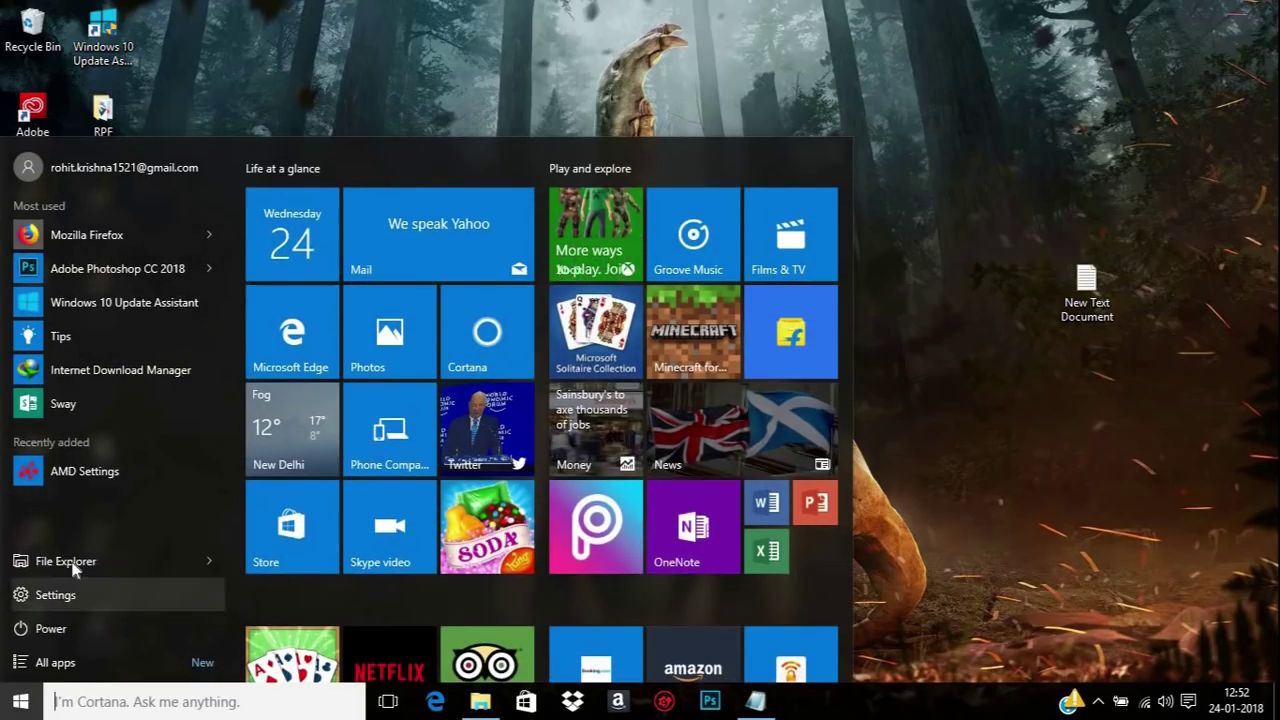
click(66, 561)
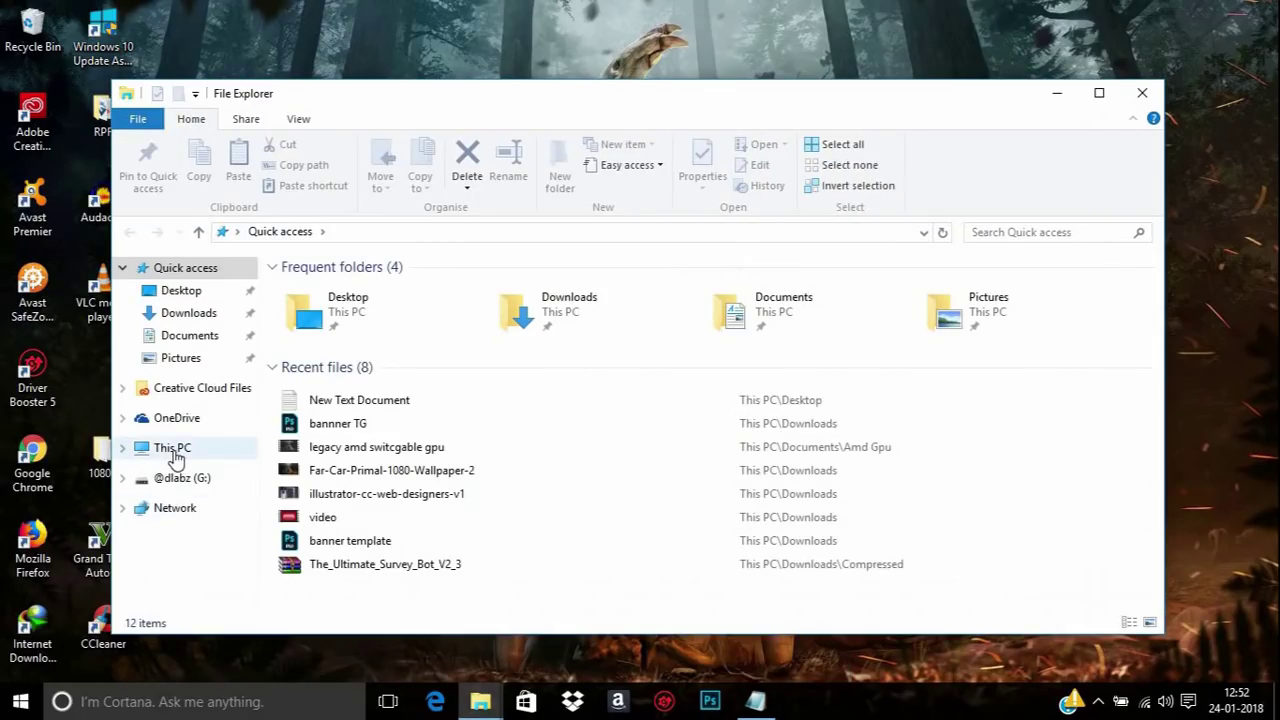
click(173, 453)
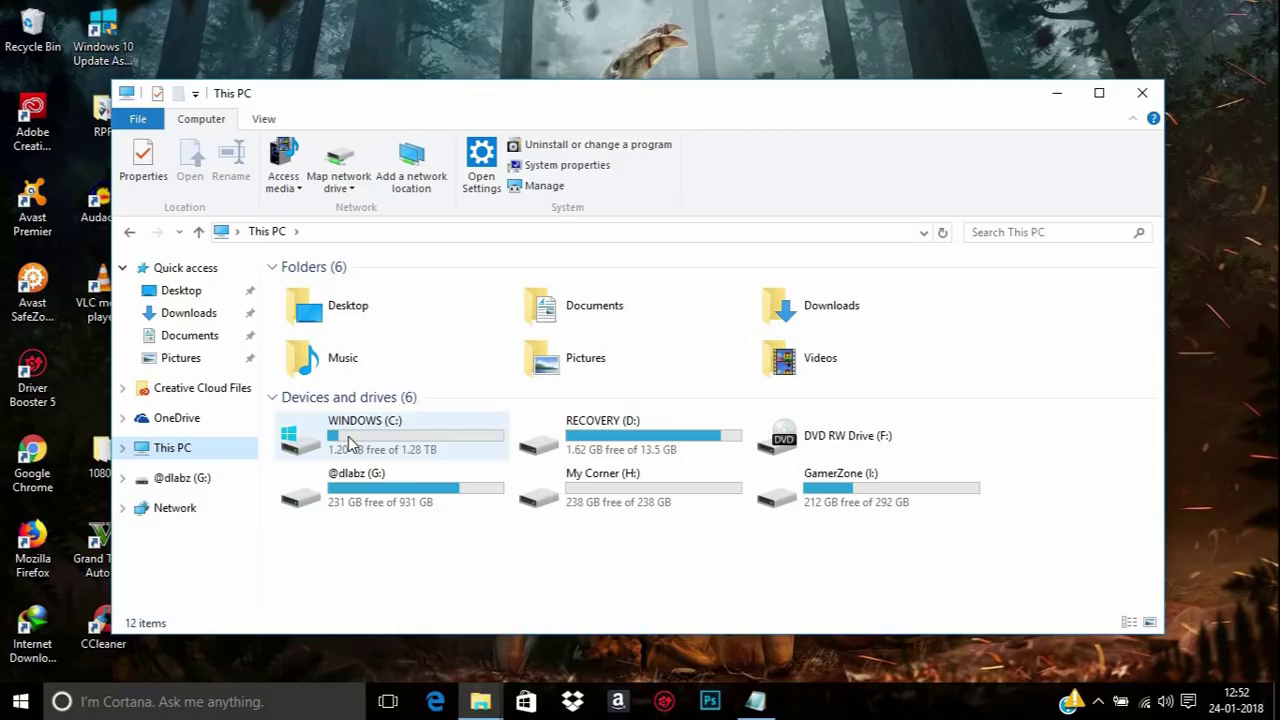
click(360, 440)
right_click(360, 440)
click(206, 447)
right_click(206, 448)
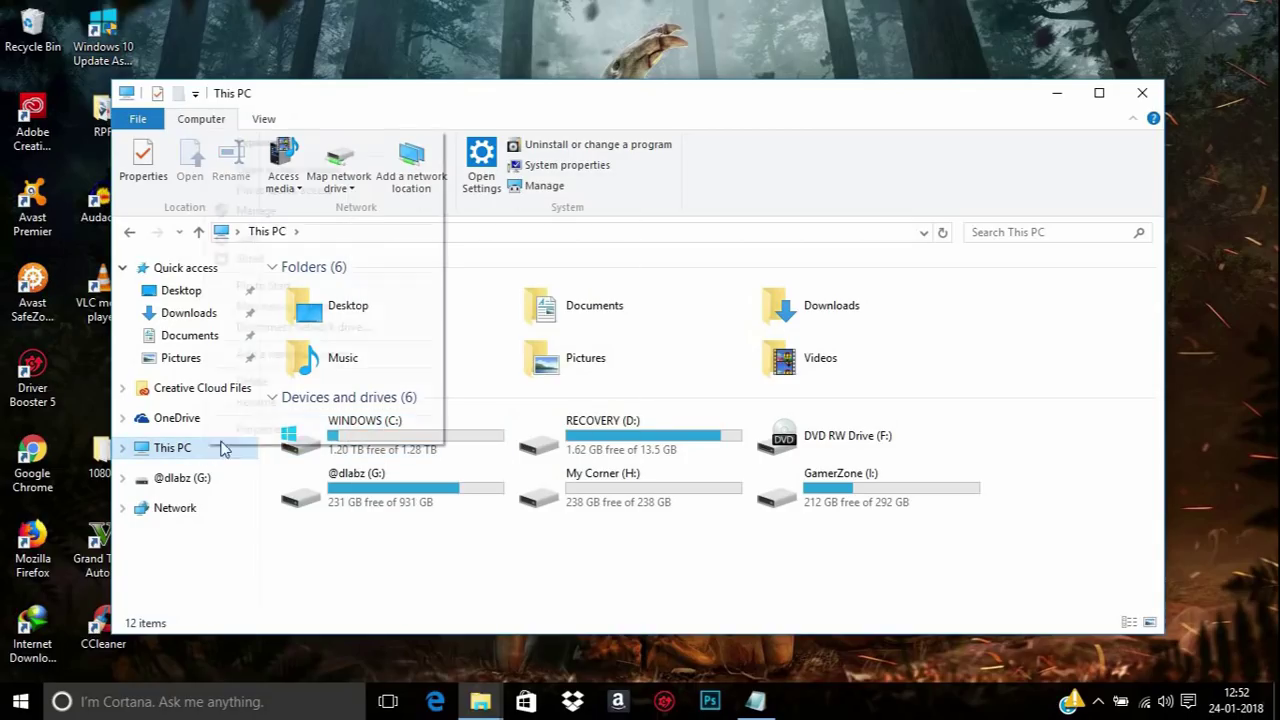
click(262, 430)
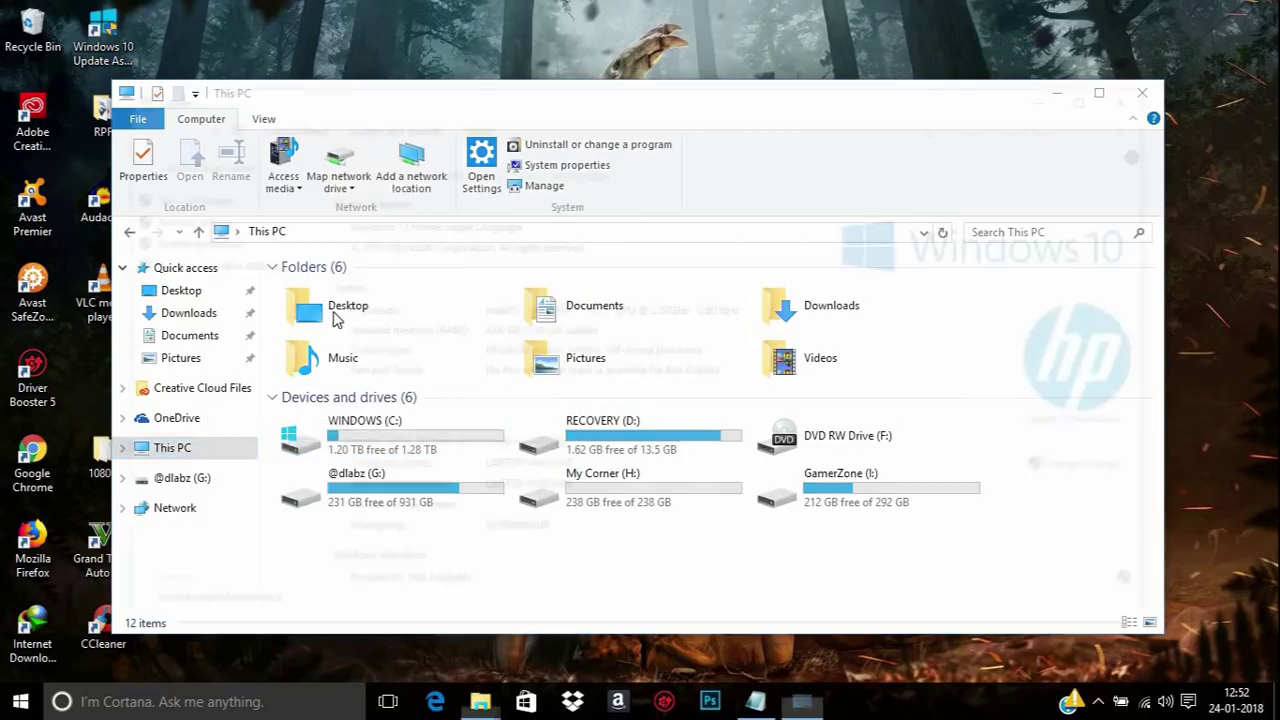
Go from Control Panel to the list of installed programs and uninstall AMD Settings.
click(210, 162)
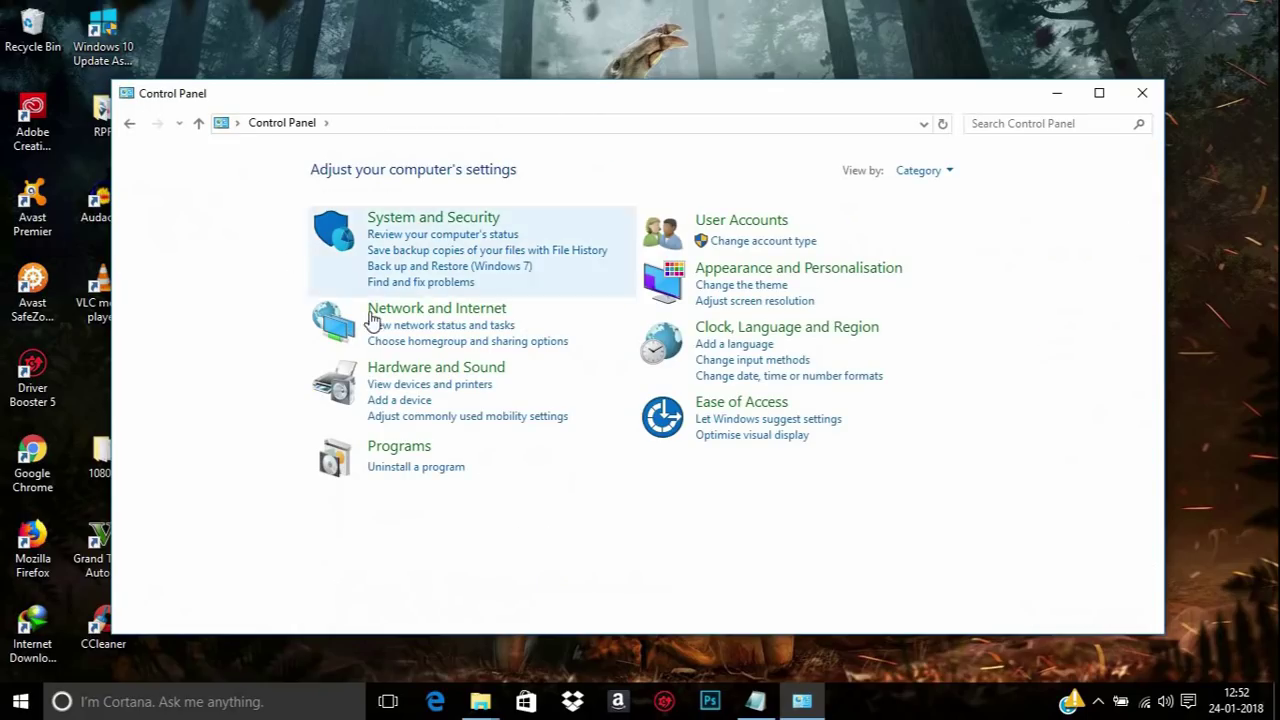
click(399, 448)
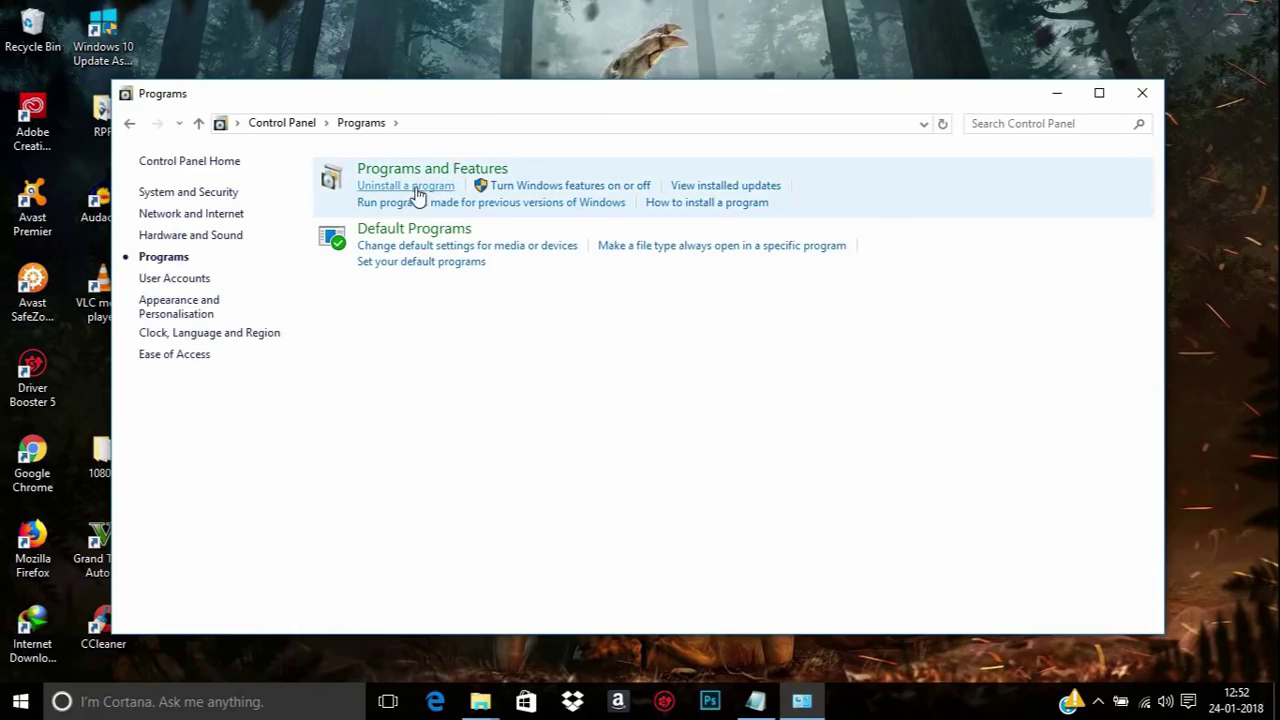
click(405, 186)
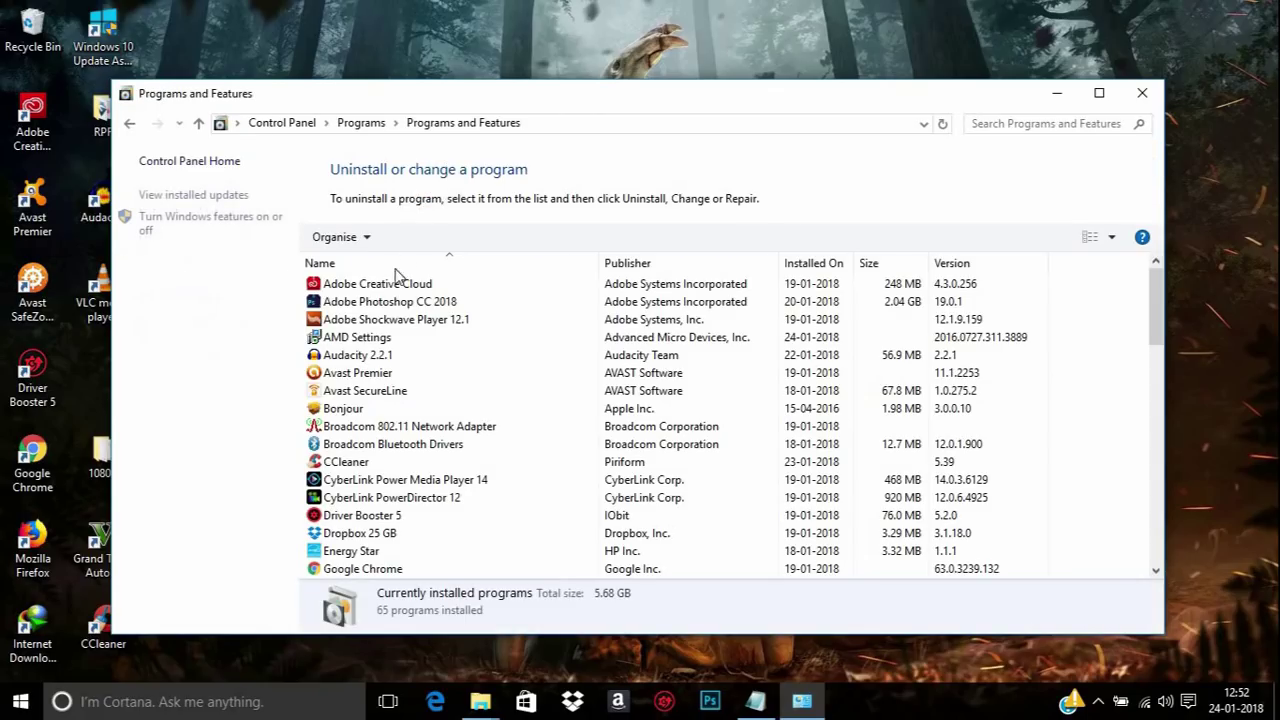
click(340, 352)
click(345, 339)
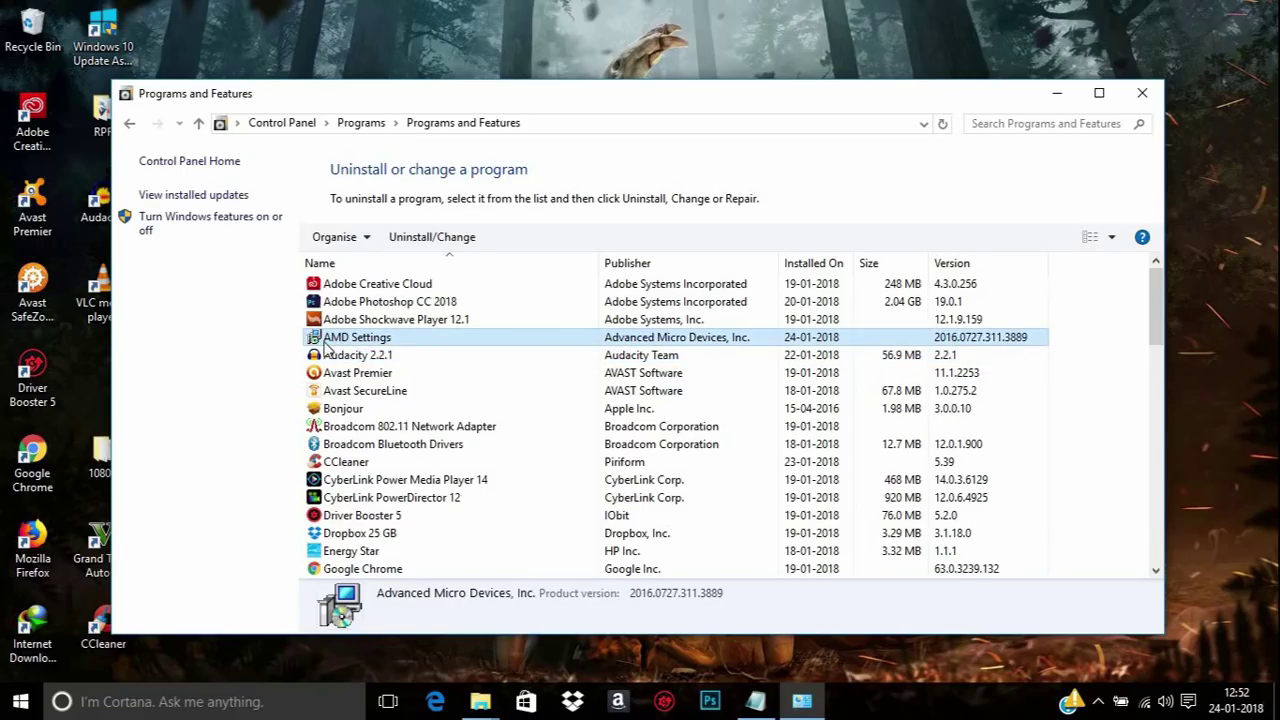
right_click(367, 344)
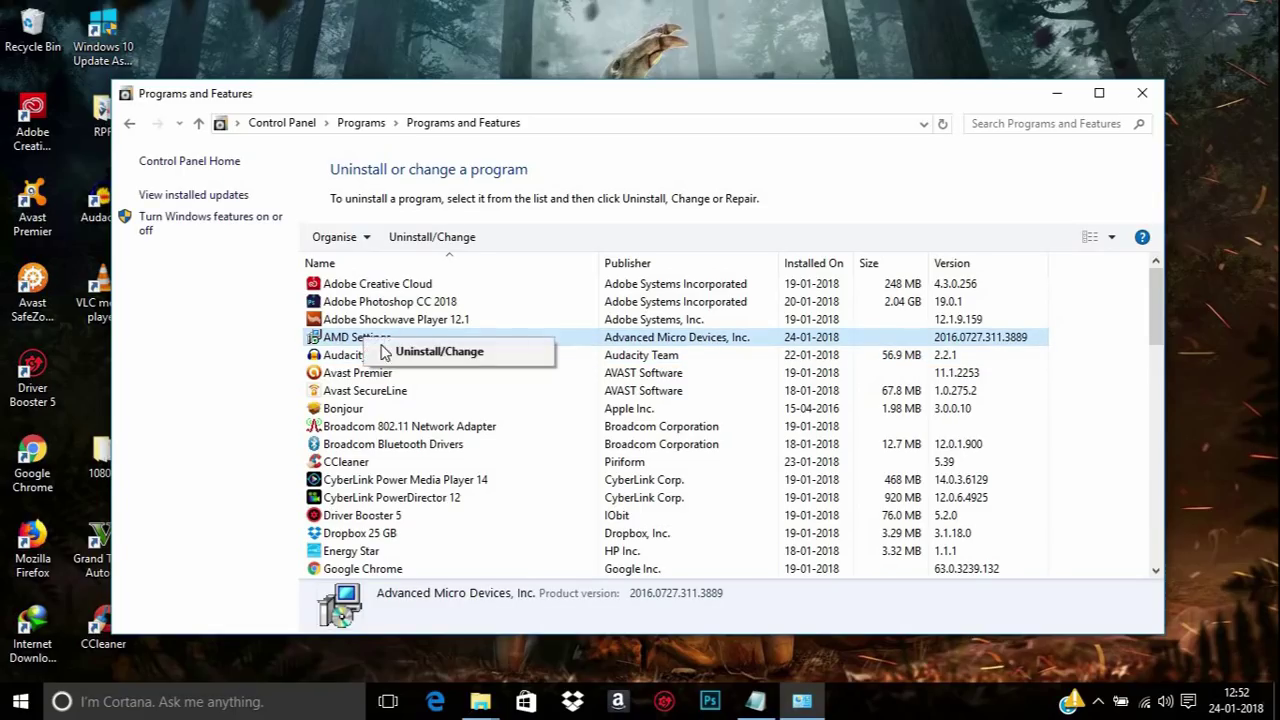
click(393, 355)
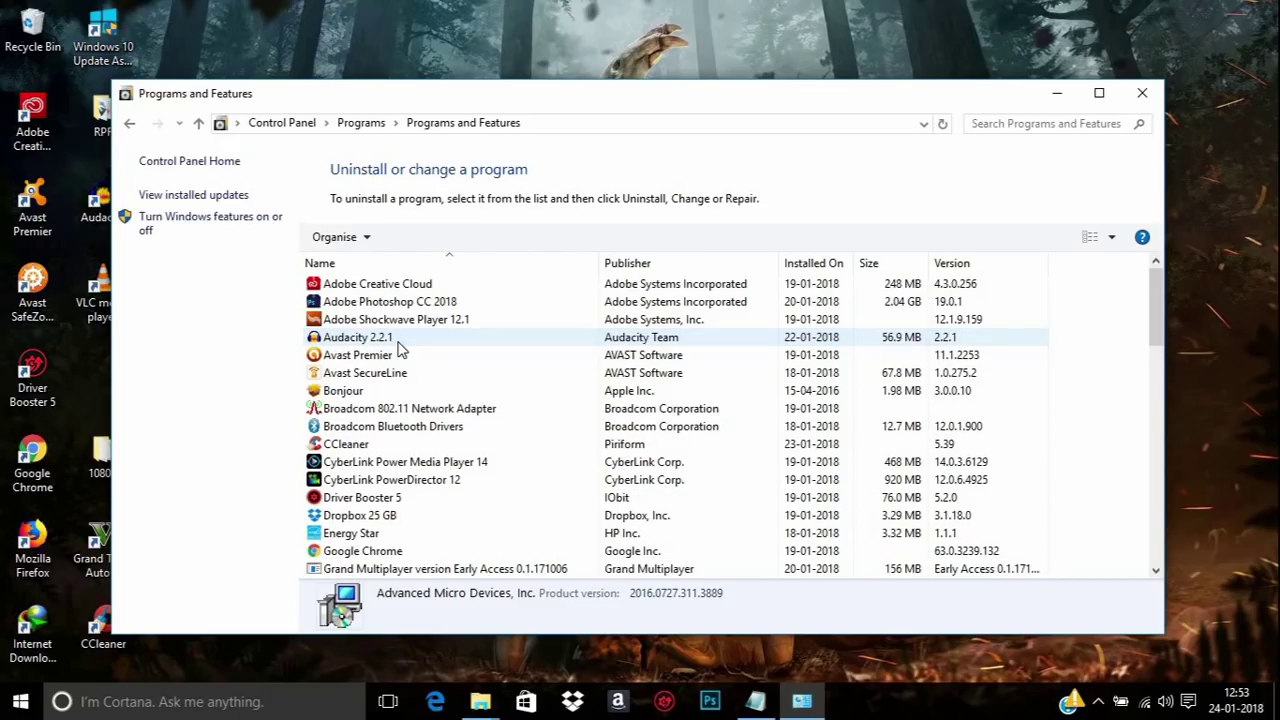
Check the remaining installed programs and close both the Programs and Features and This PC windows.
scroll(398, 372, down, 7)
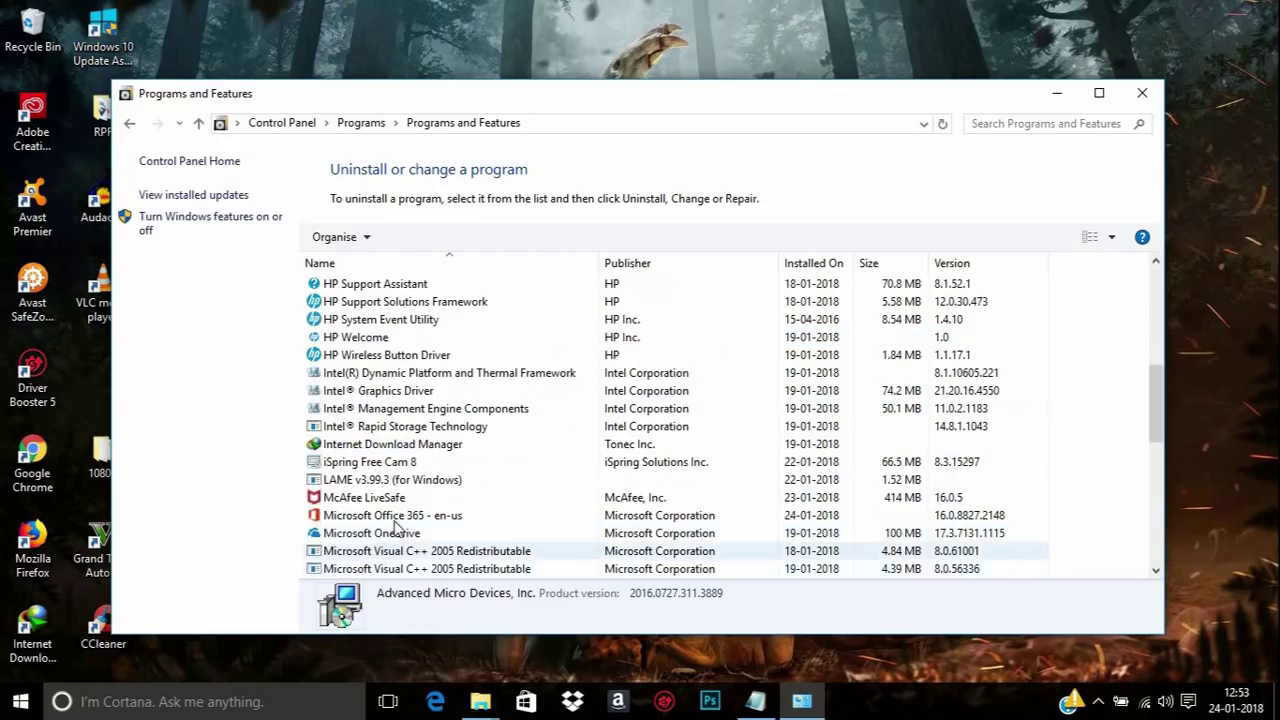
scroll(395, 530, up, 7)
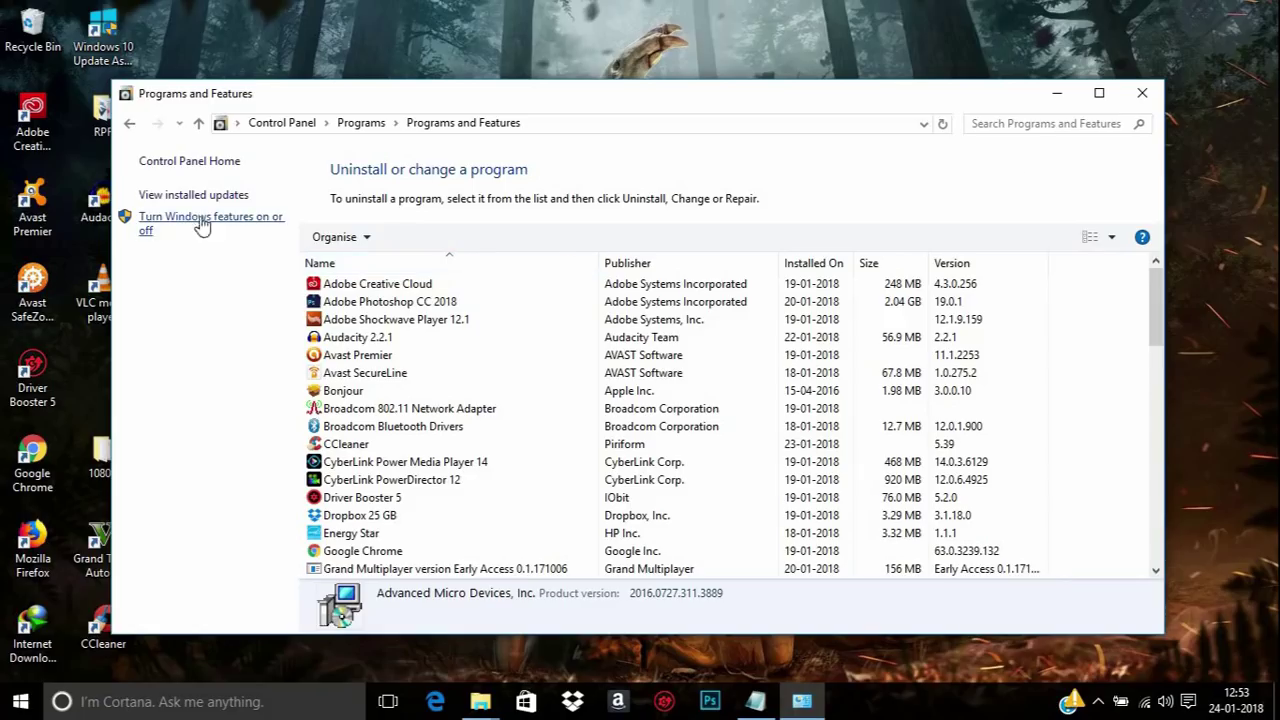
click(1144, 93)
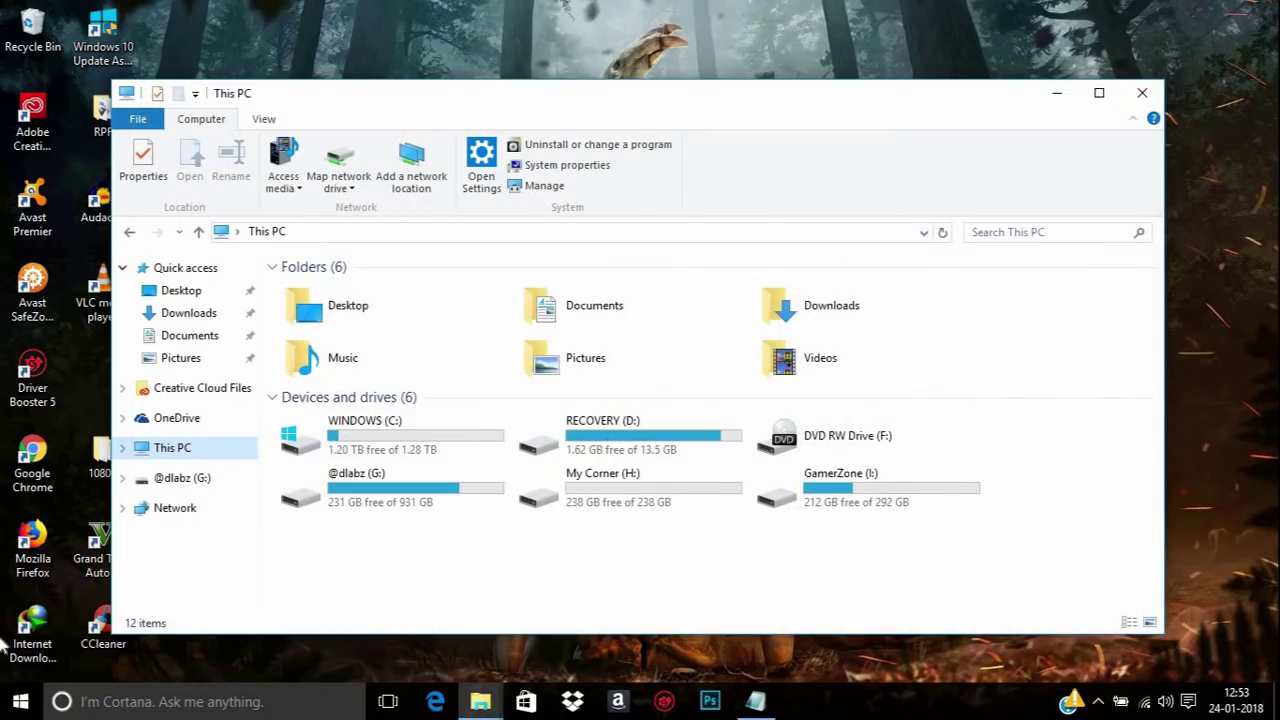
click(1142, 93)
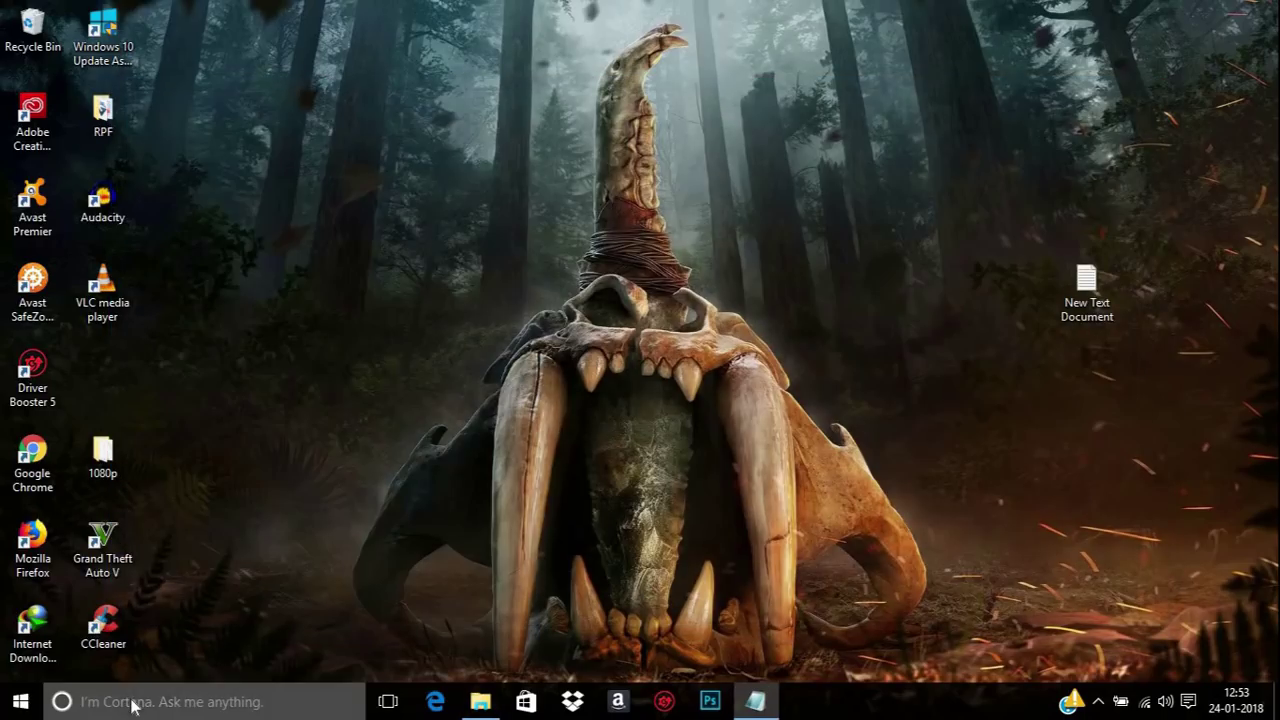
Find Device Manager through the Windows search, open it, and expand the Display adapters category.
click(133, 706)
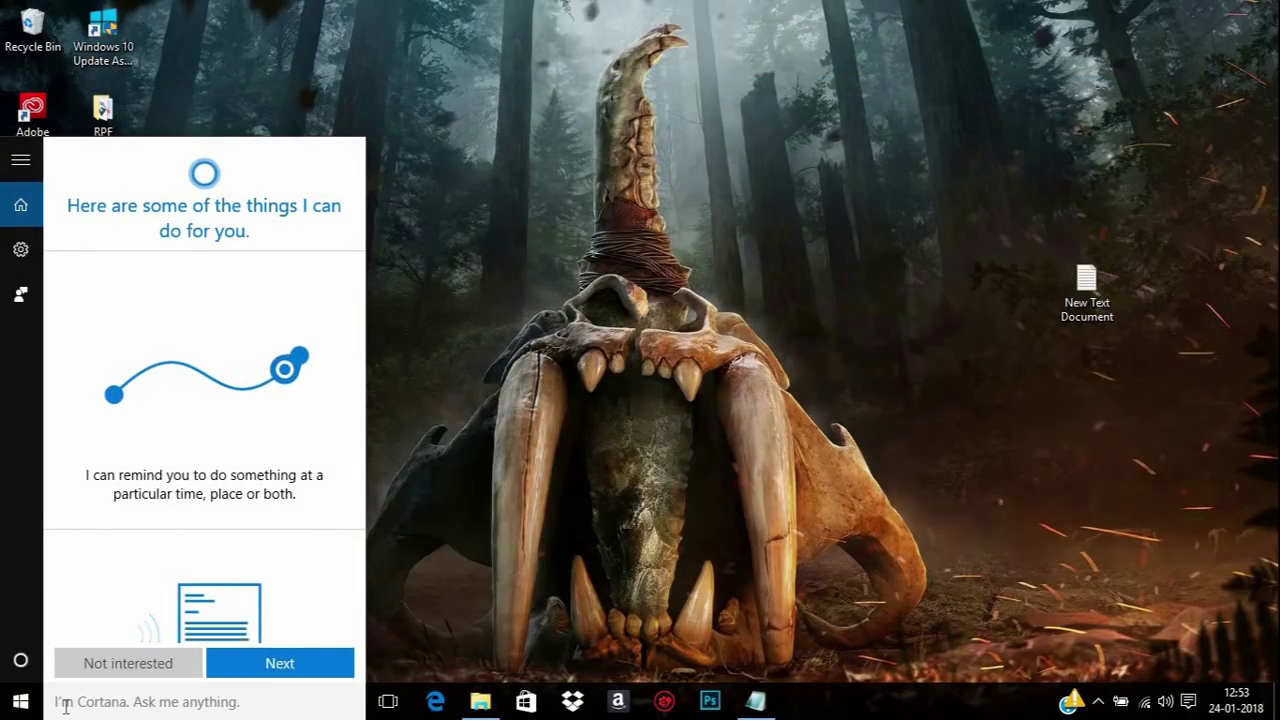
text(decv)
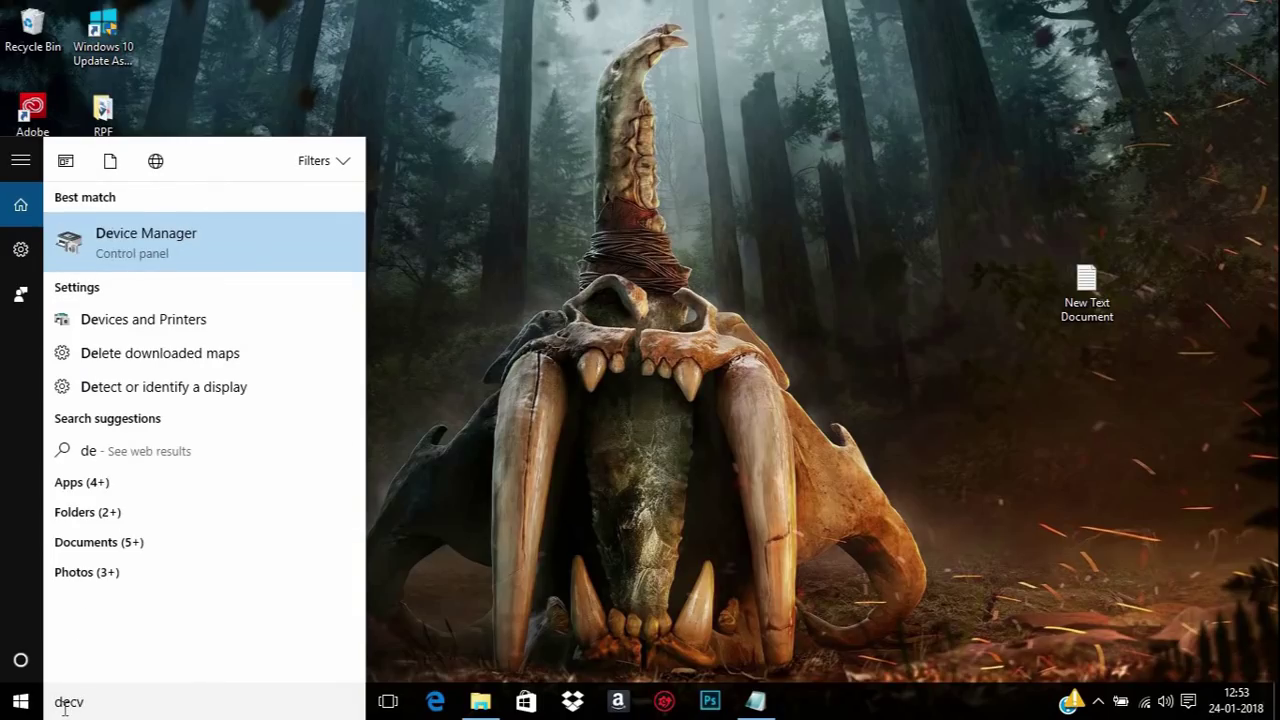
key(BackSpace)
key(BackSpace)
text(v)
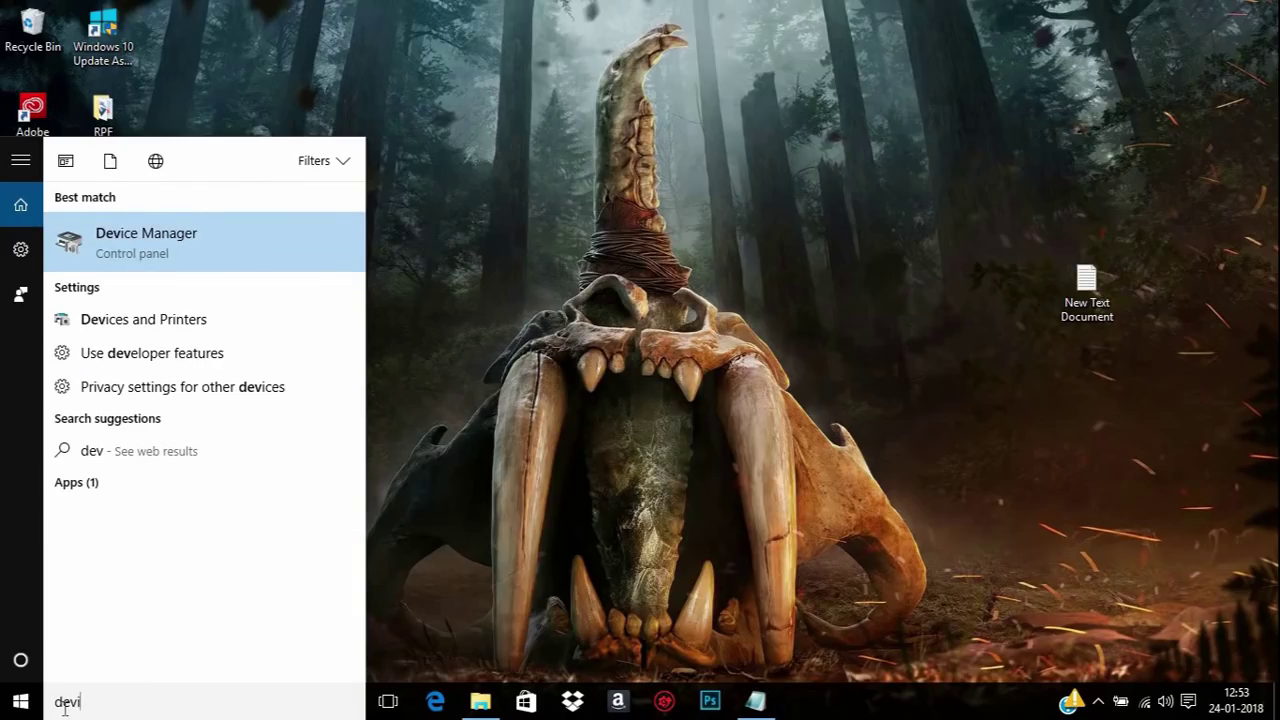
click(148, 240)
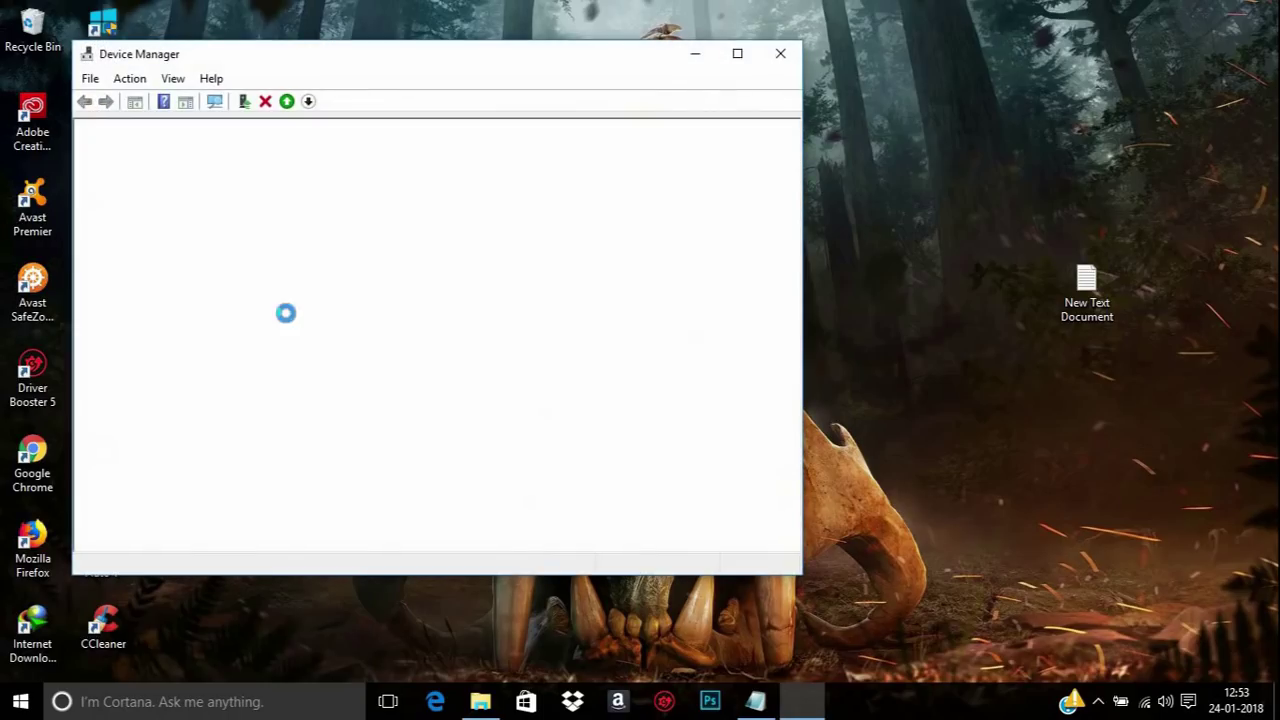
double_click(170, 232)
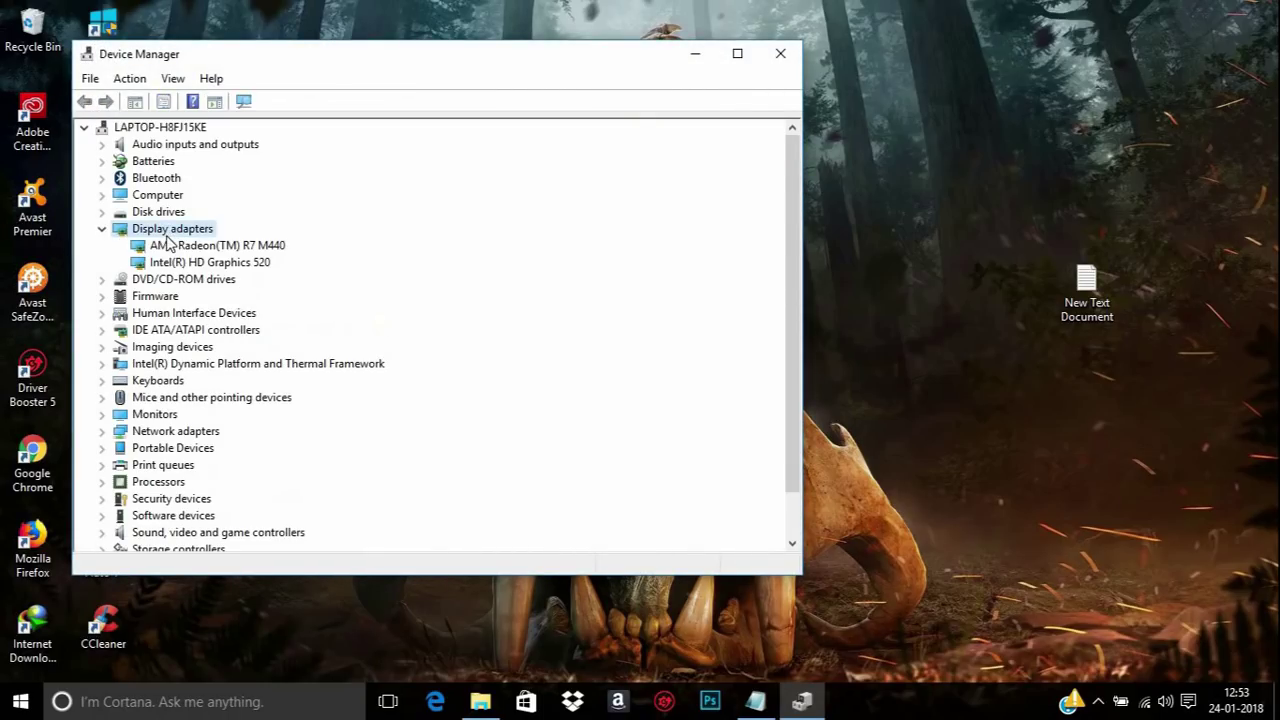
Uninstall the AMD Radeon(TM) R7 M440 display adapter, including deleting its driver software, and close Device Manager.
click(178, 250)
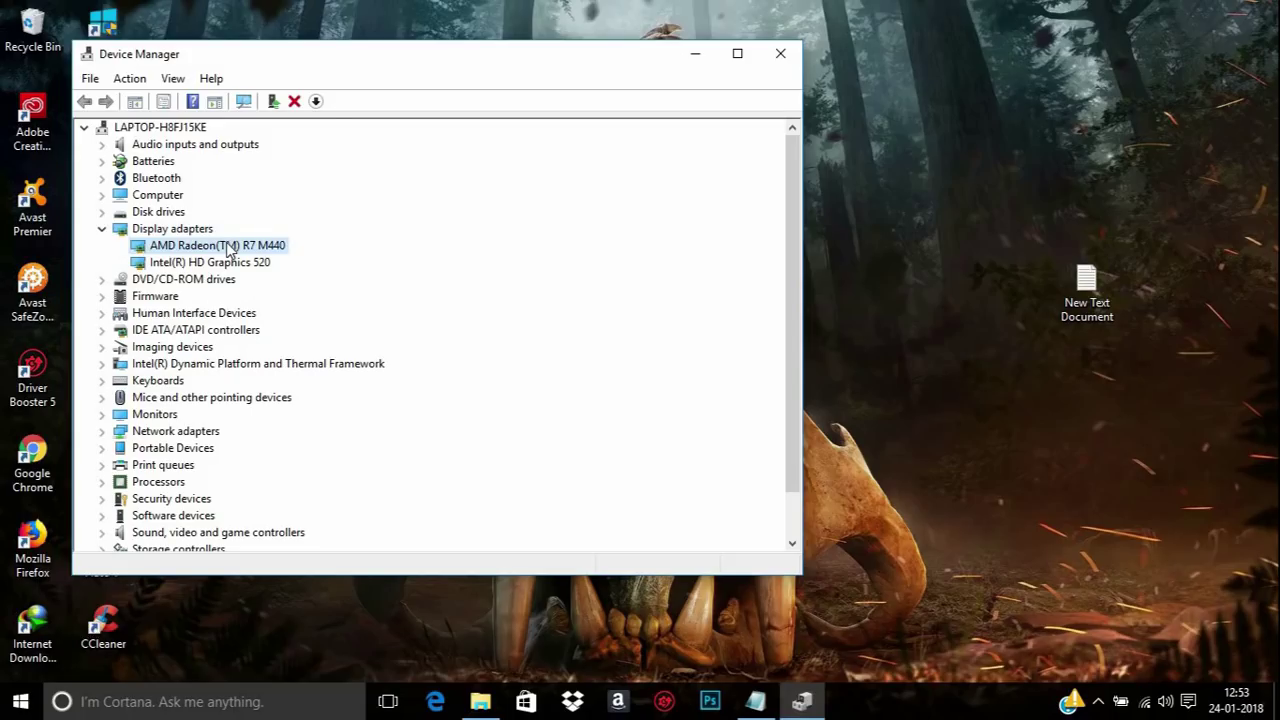
double_click(278, 246)
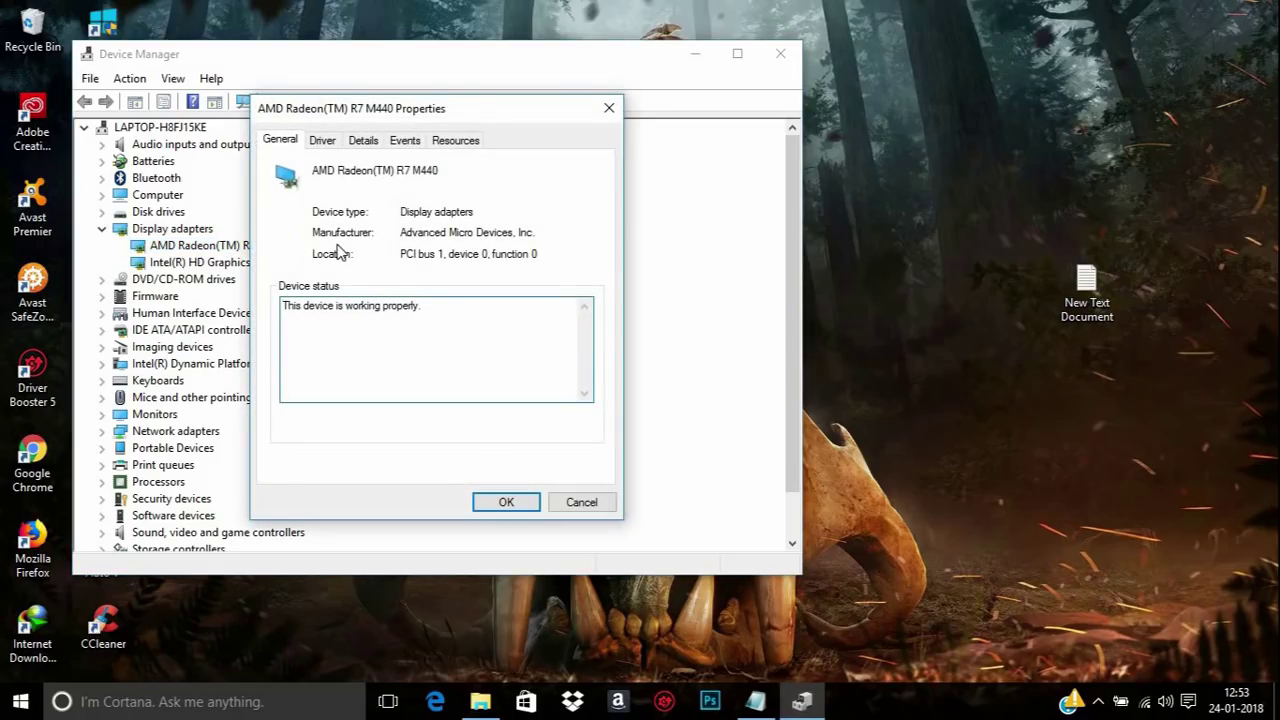
click(325, 141)
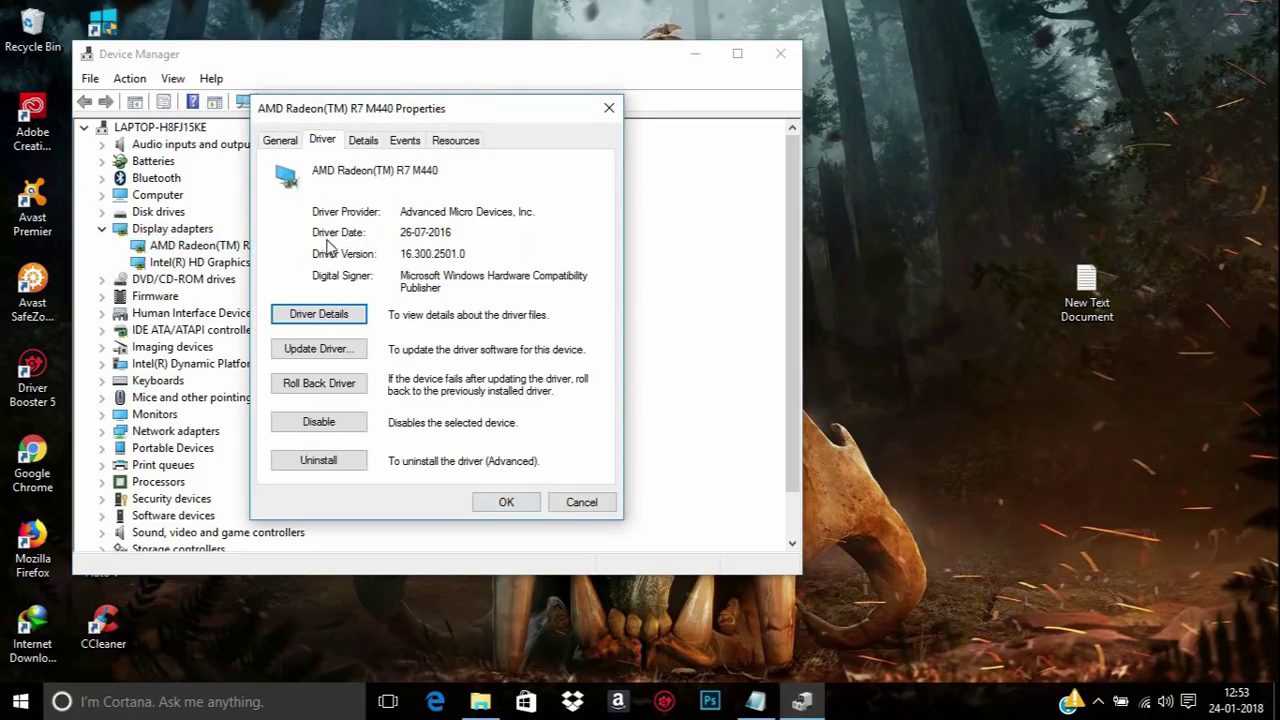
click(318, 462)
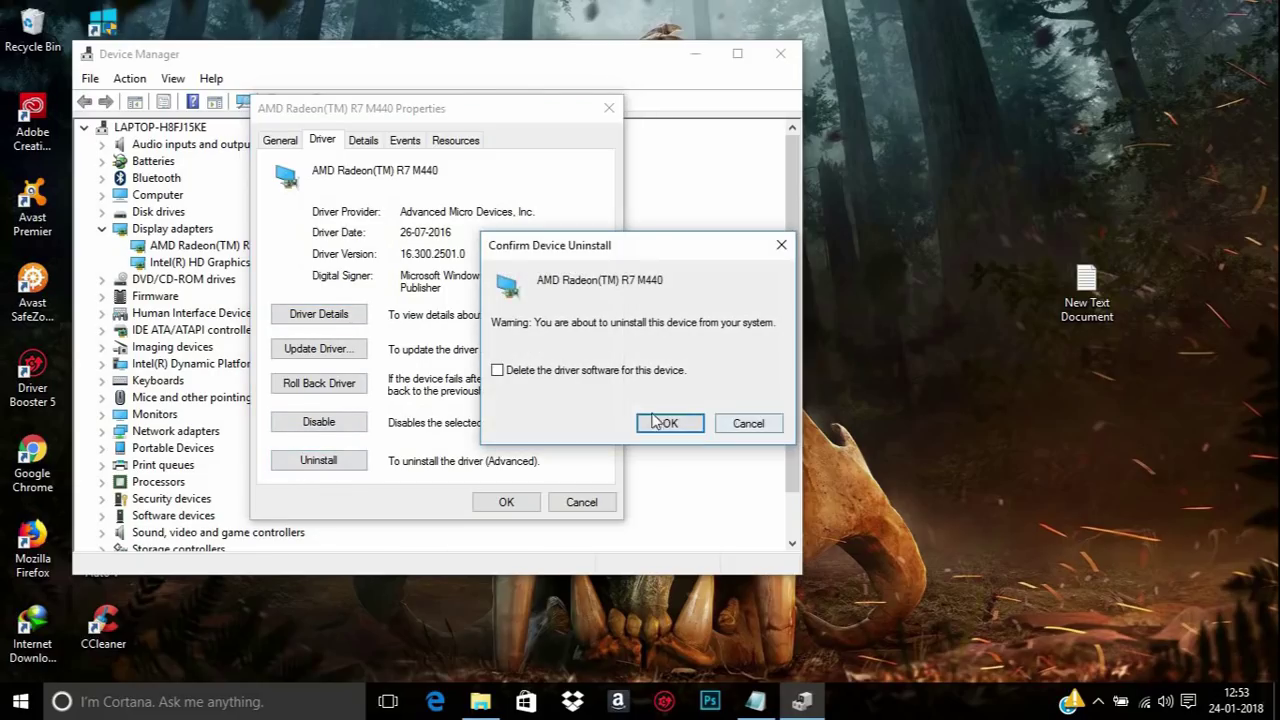
click(597, 376)
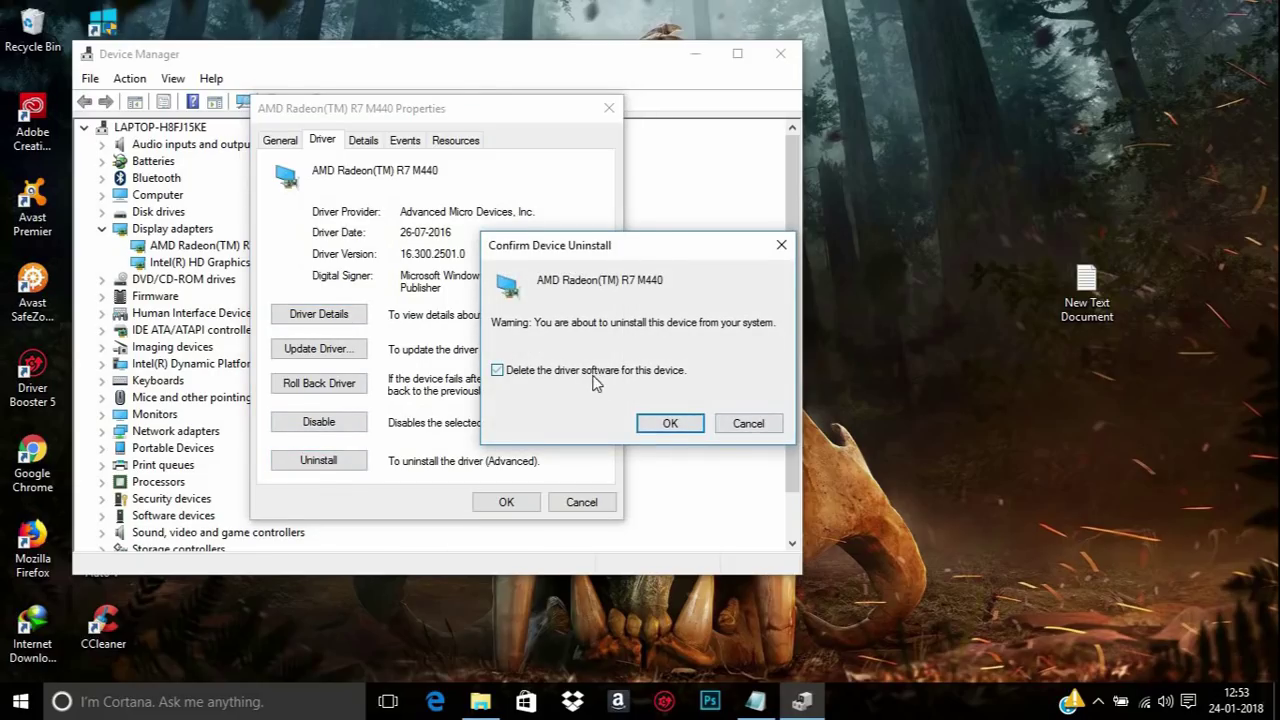
click(672, 424)
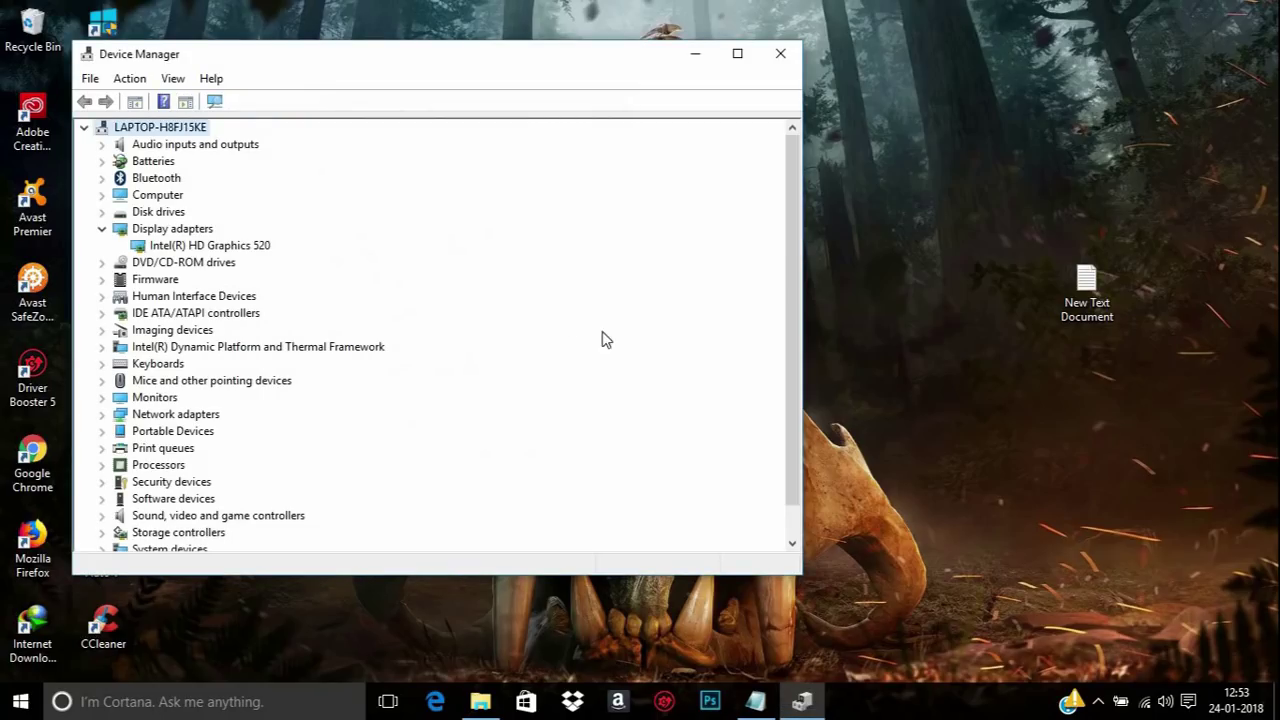
click(781, 58)
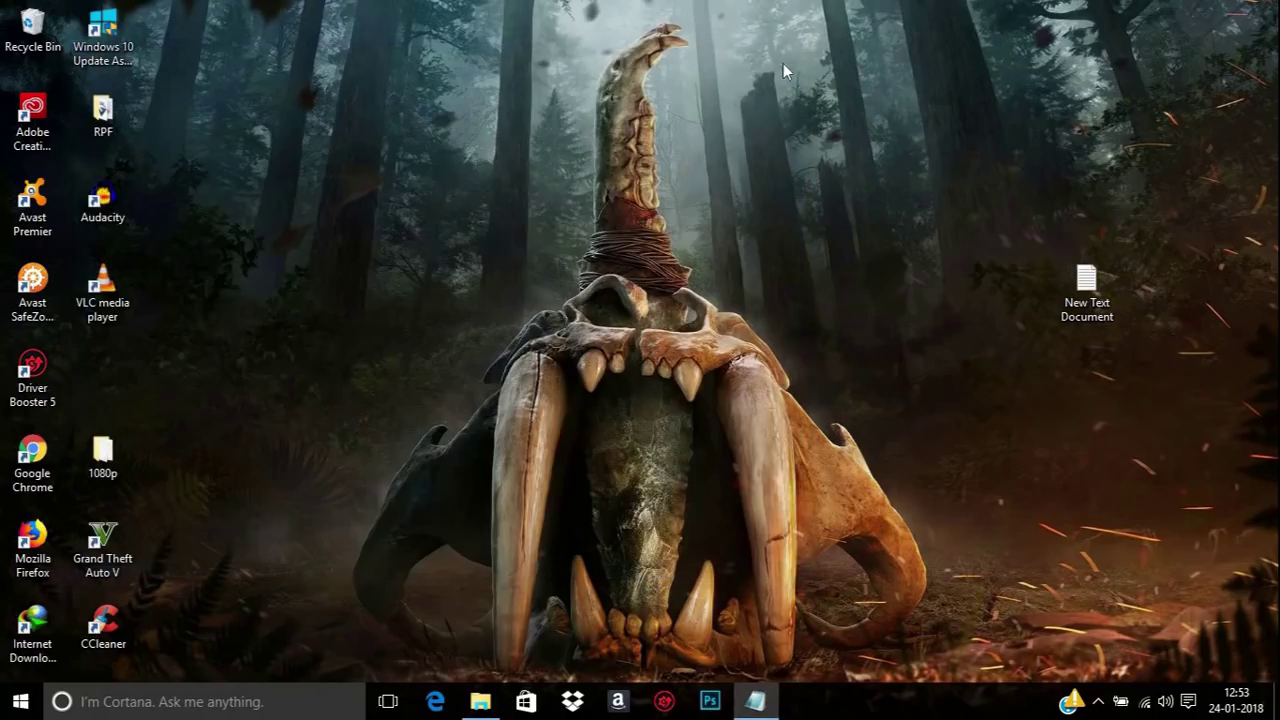
Open CCleaner and scan the registry for issues with all Registry Cleaner categories enabled.
click(113, 625)
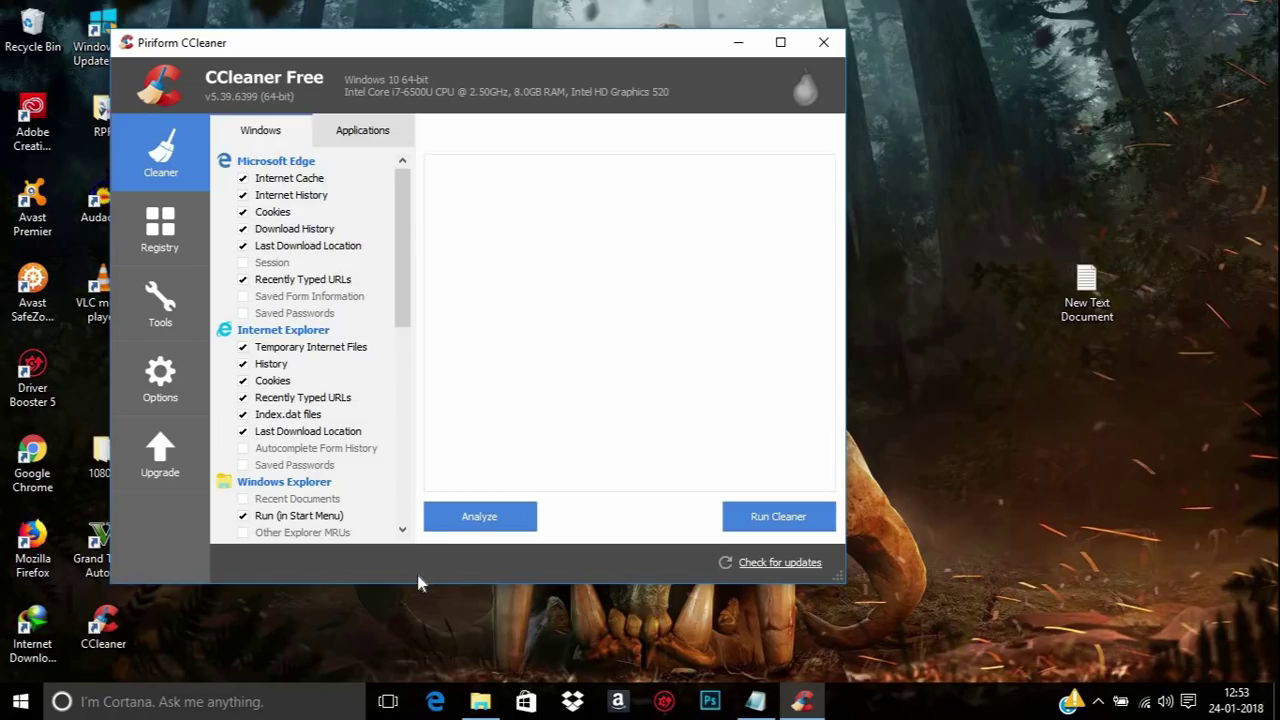
click(193, 256)
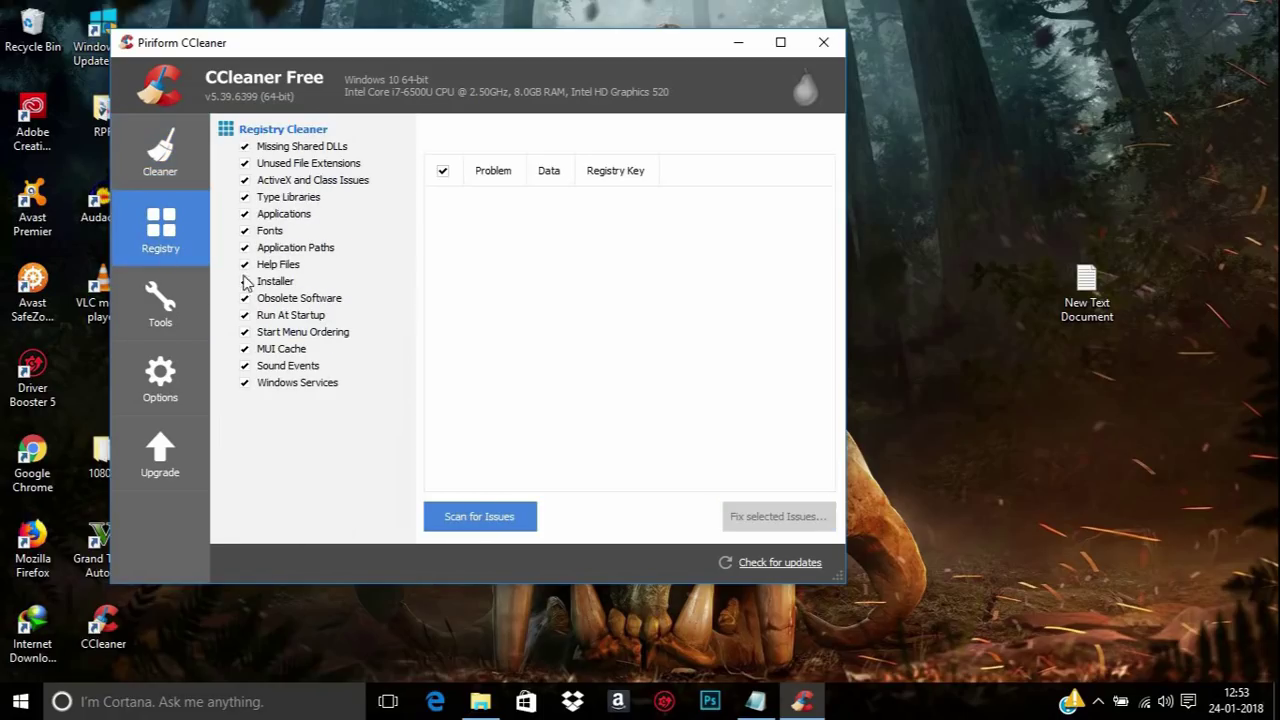
click(503, 520)
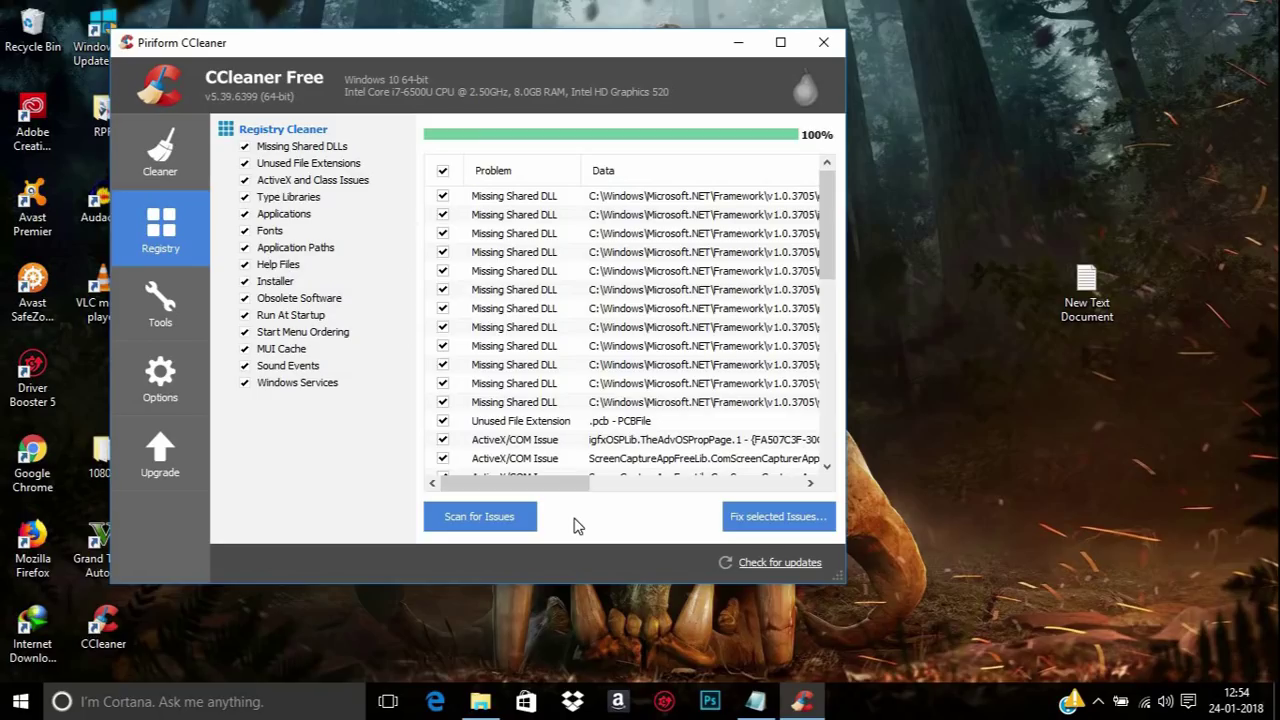
Fix all selected registry issues after saving a registry backup as cc_20180124_125422 in Documents, and close CCleaner.
click(766, 516)
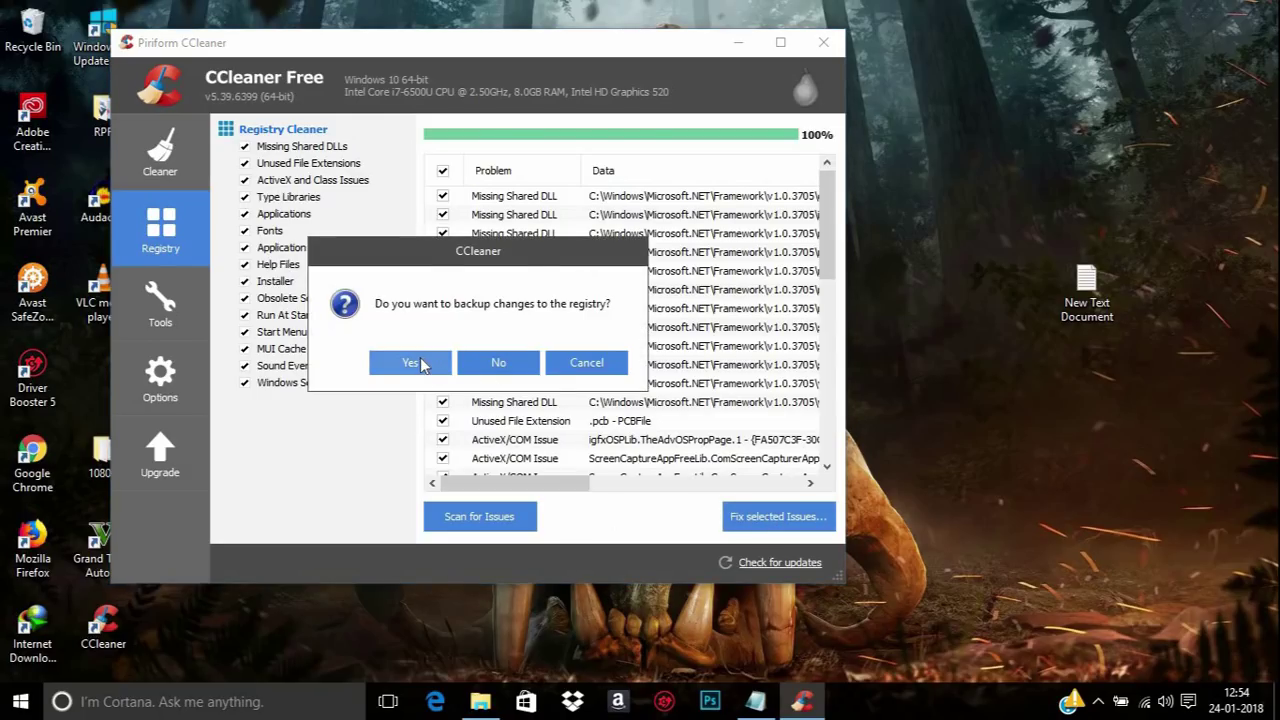
click(421, 365)
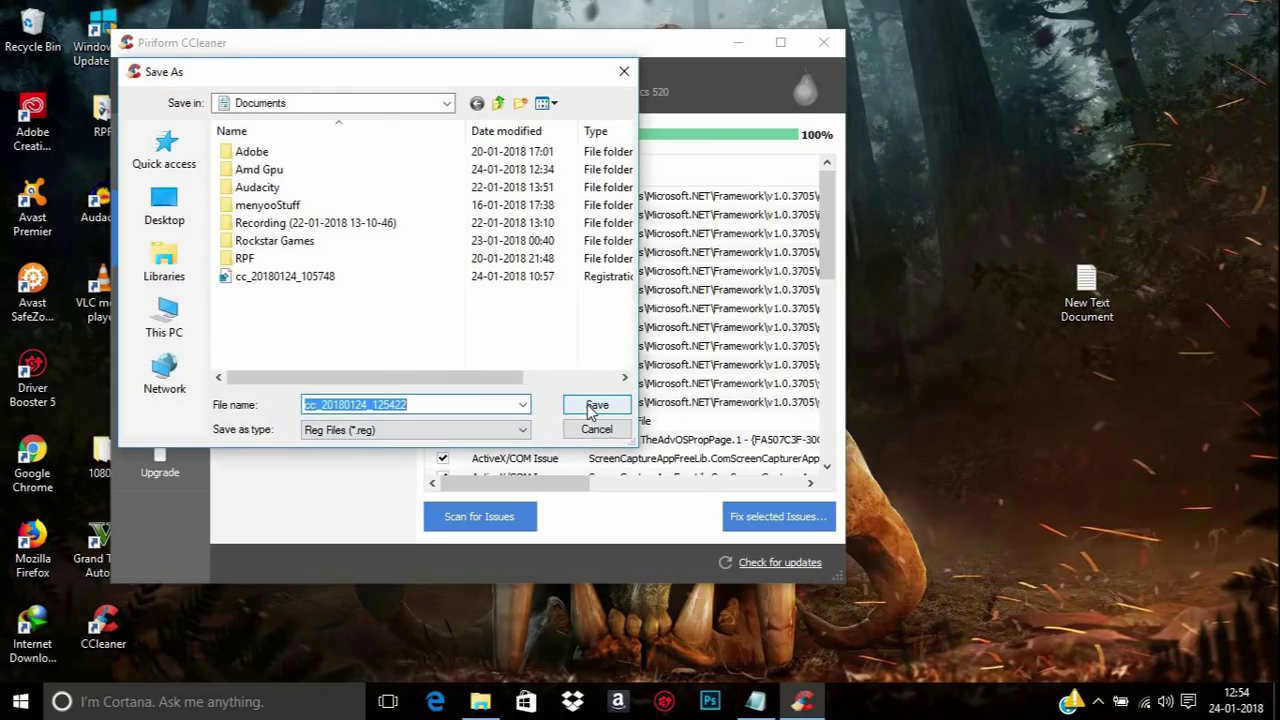
click(594, 405)
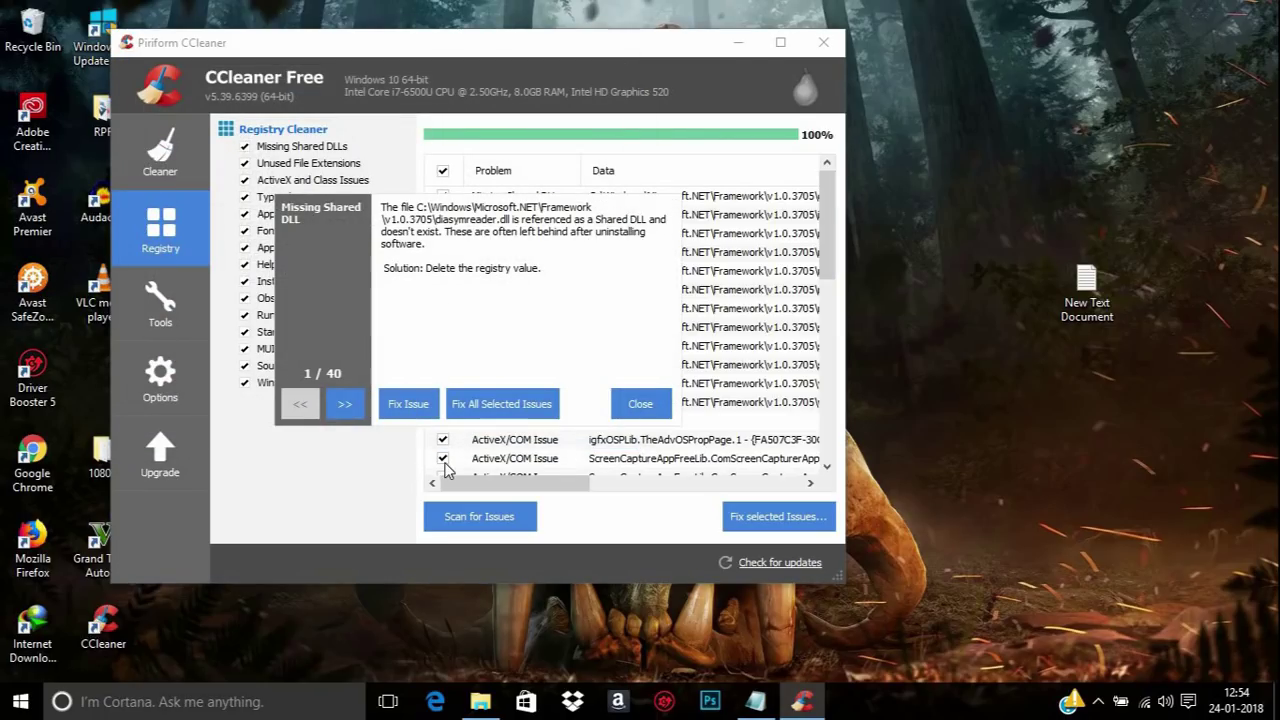
click(476, 405)
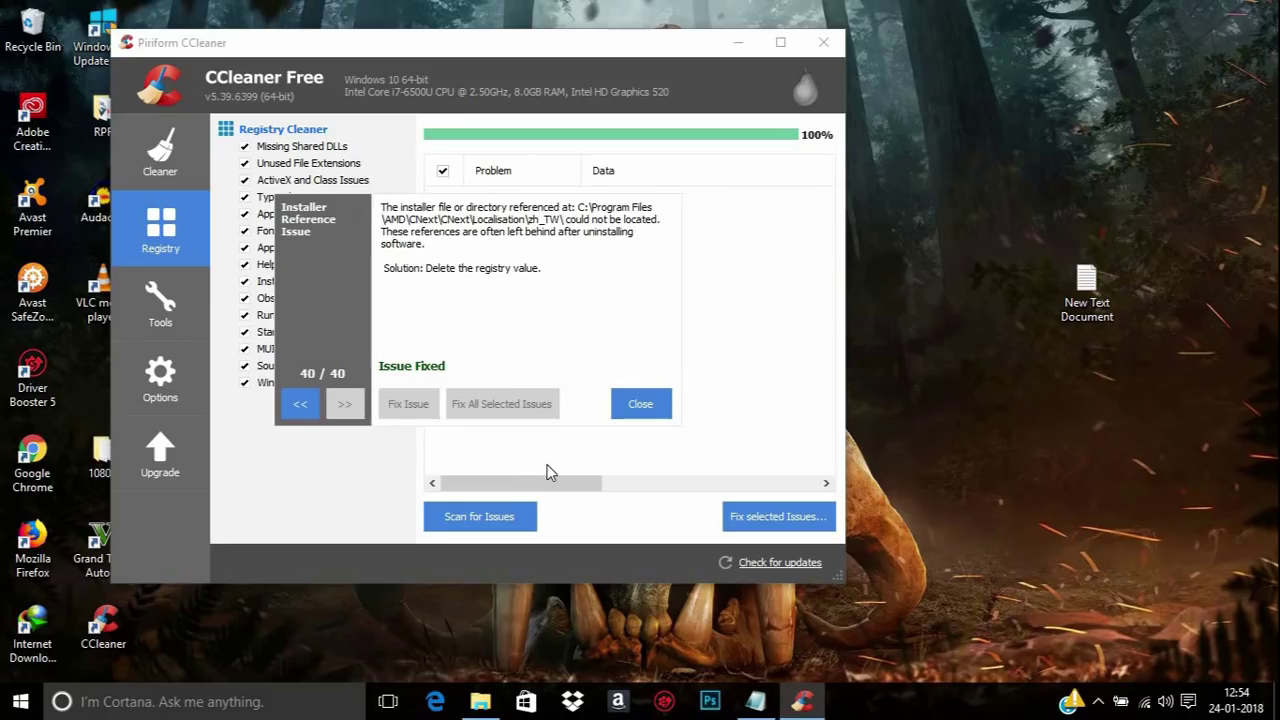
click(630, 404)
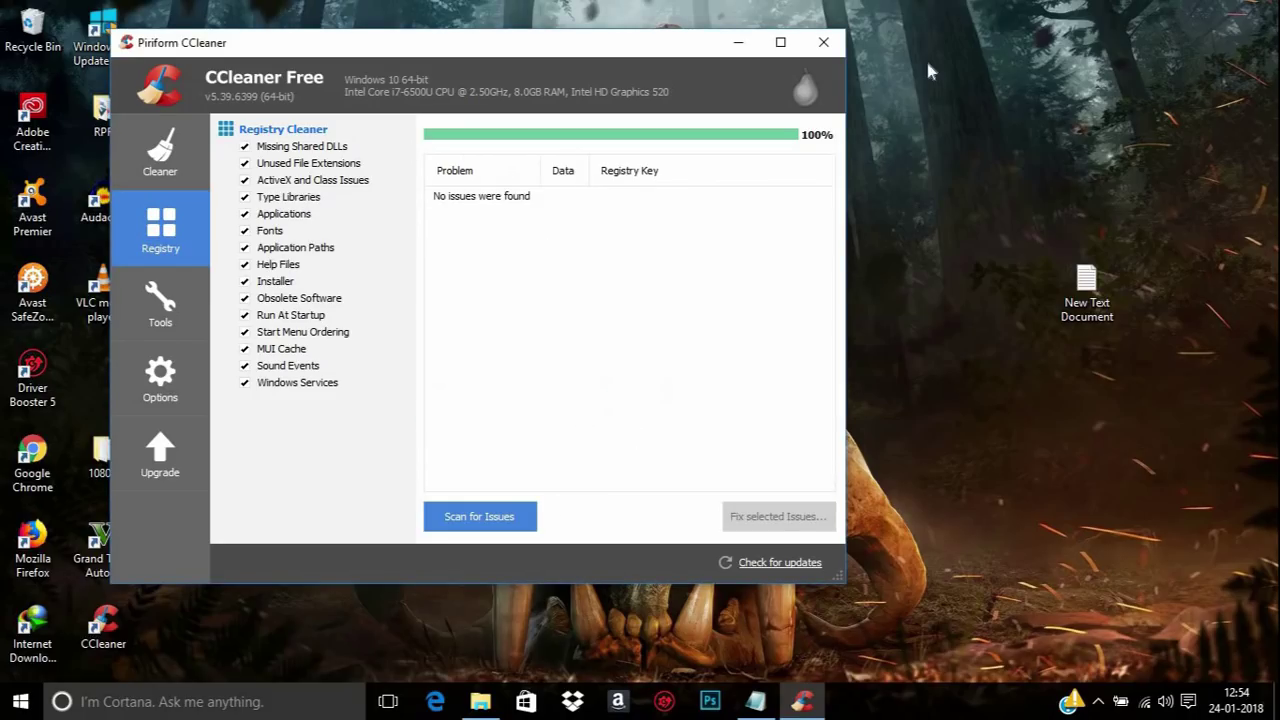
click(822, 41)
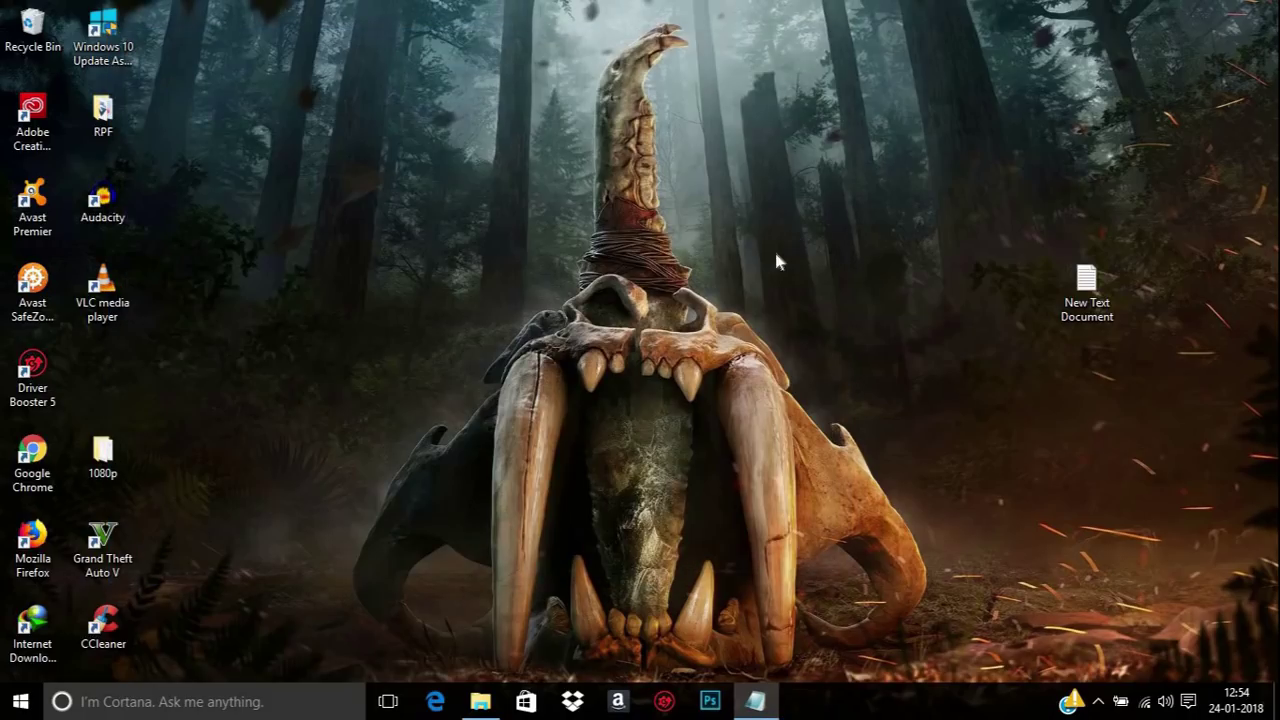
Open Mozilla Firefox and search the web for "google".
double_click(32, 545)
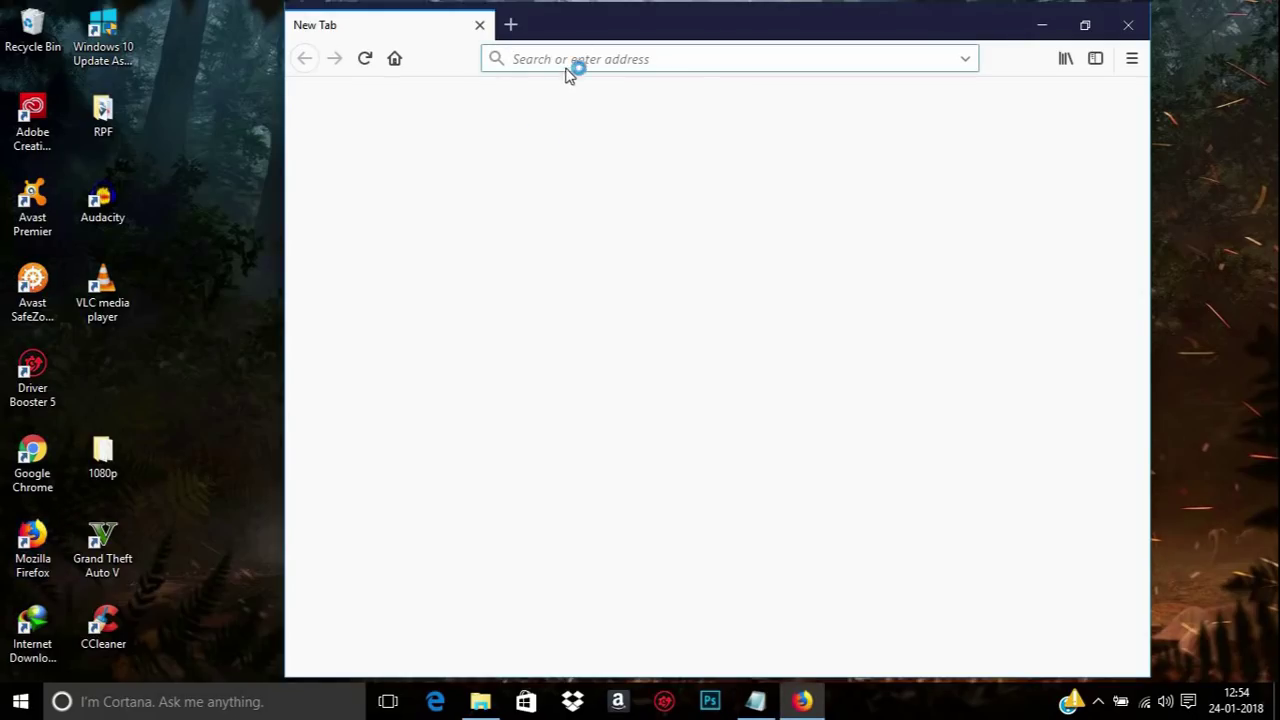
click(548, 132)
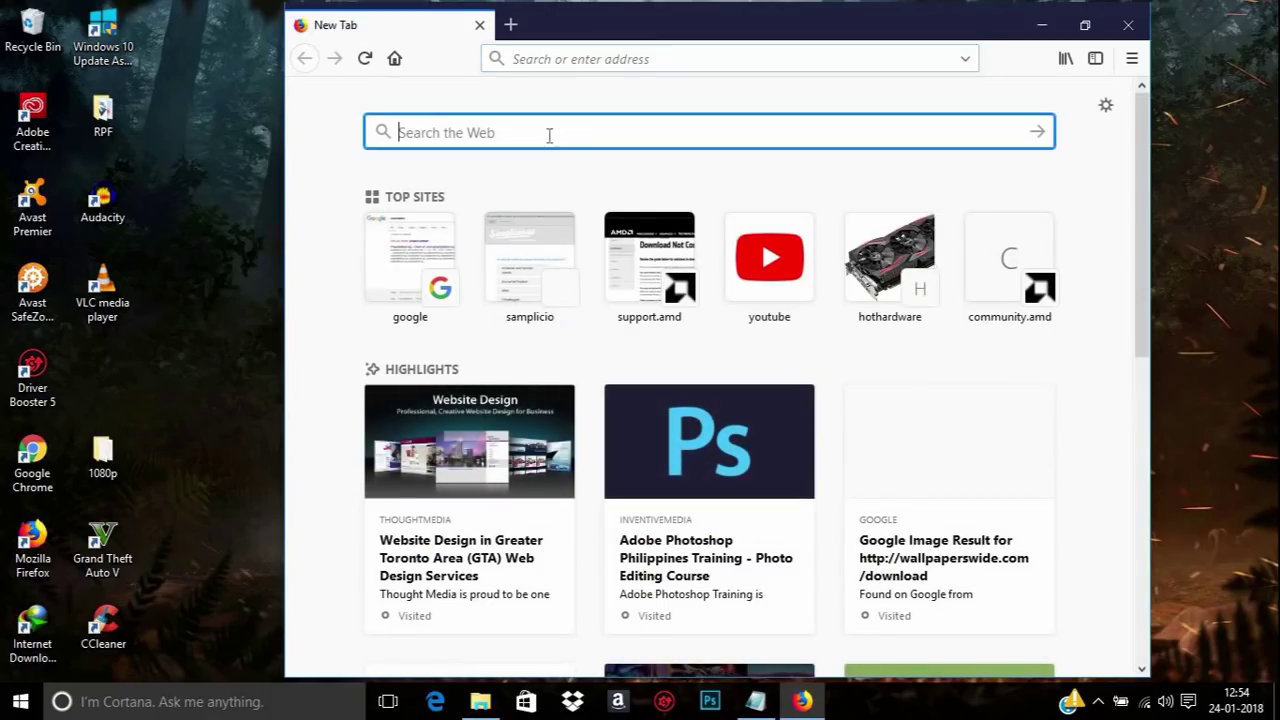
text(google)
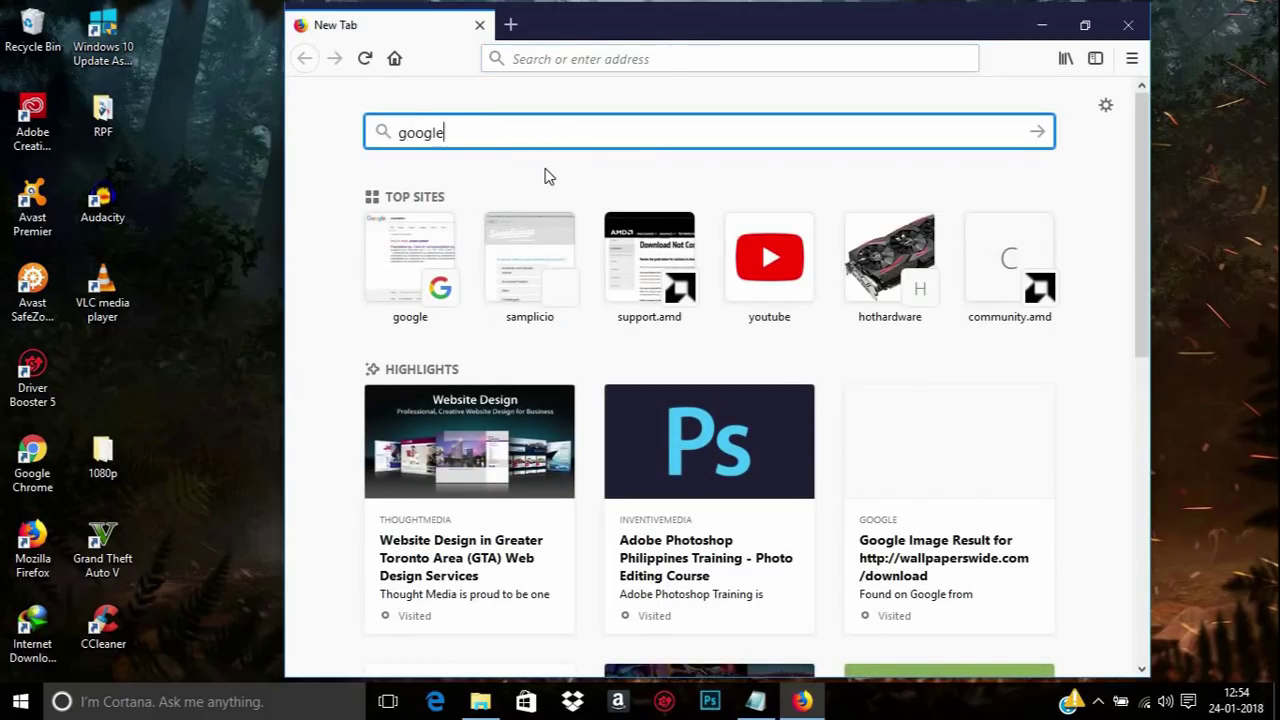
key(Return)
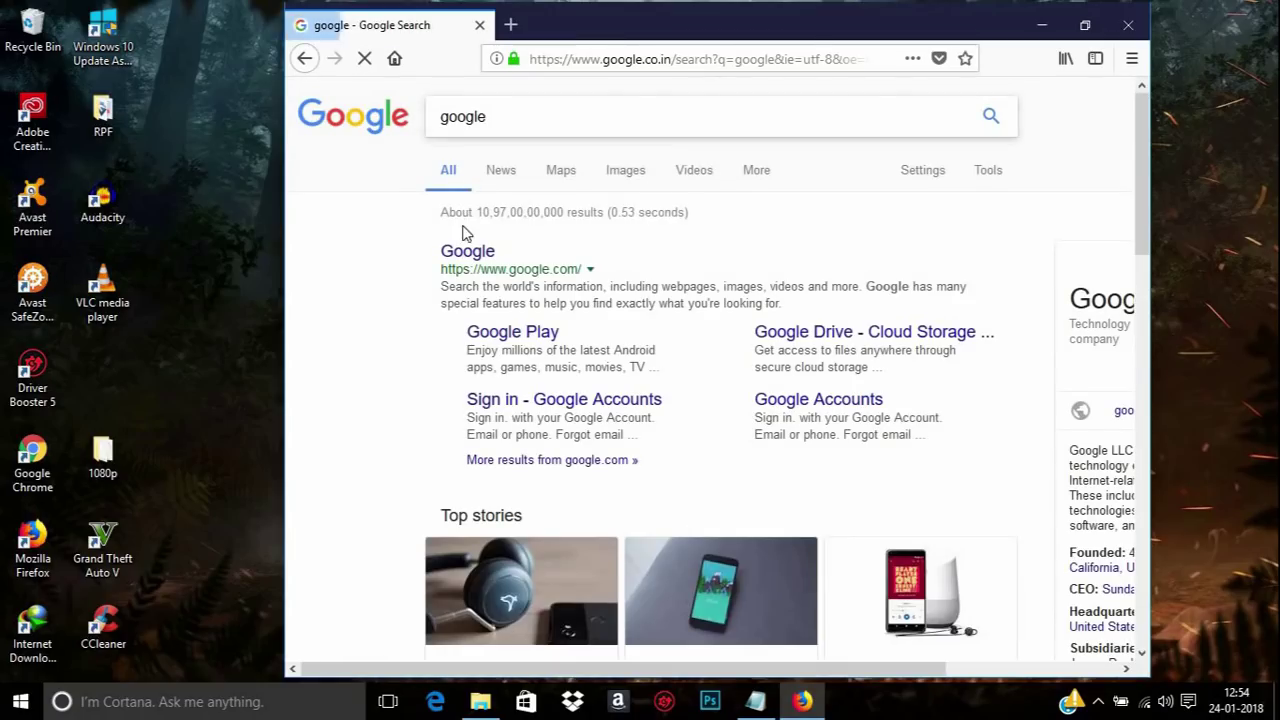
Search Google for "amd clean uninstall utility" and open AMD's support article about the utility.
click(503, 109)
key(shift+Left)
key(shift+Left)
key(shift+Left)
key(shift+Left)
key(BackSpace)
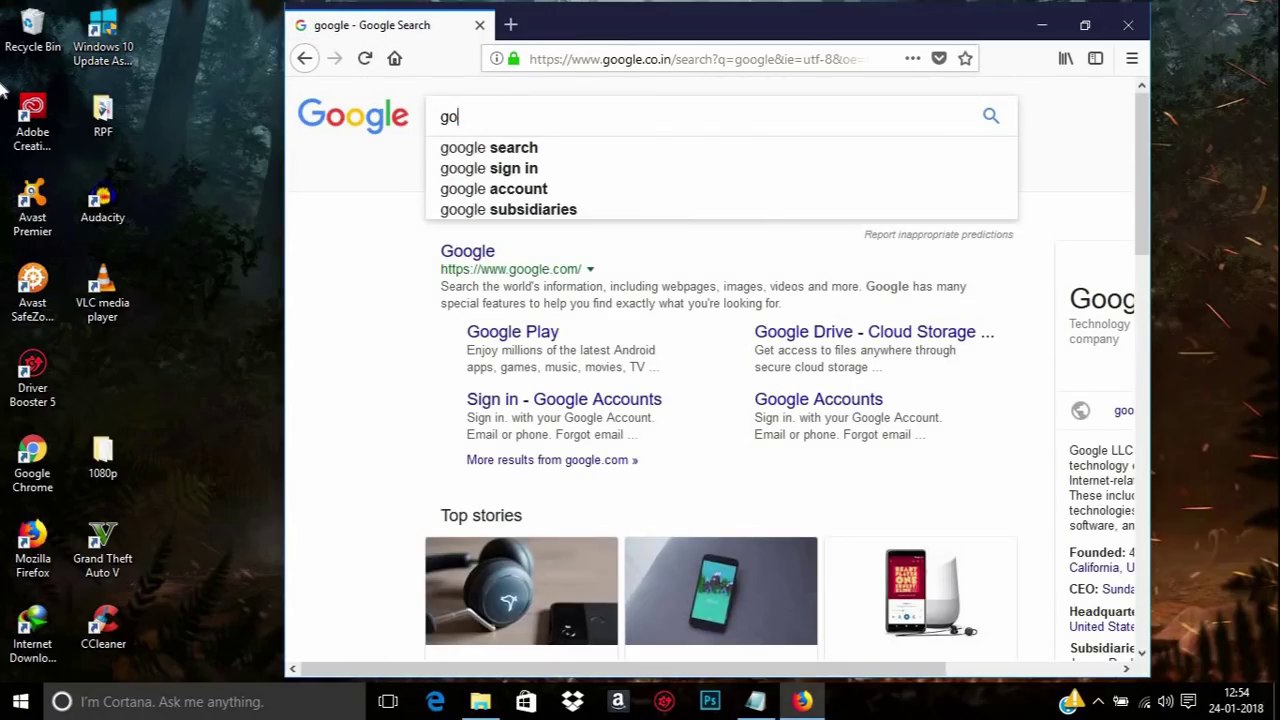
key(BackSpace)
key(BackSpace)
text(Amd)
key(Return)
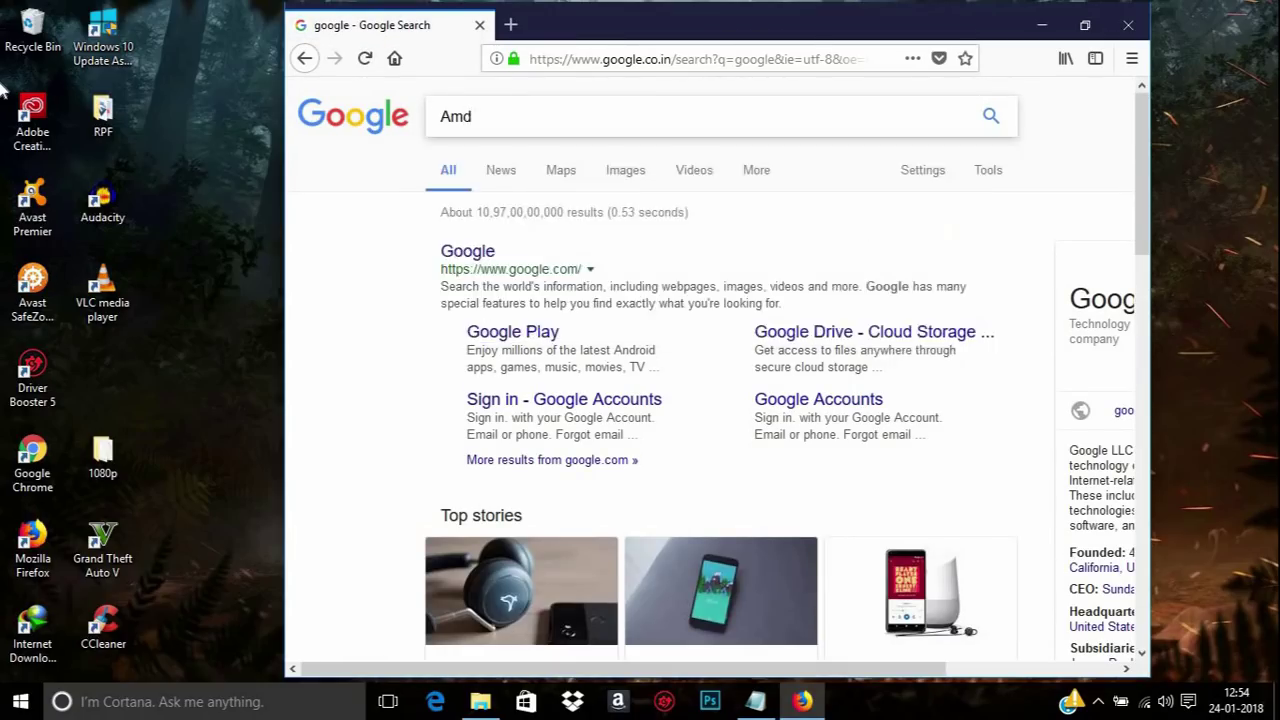
text(ck)
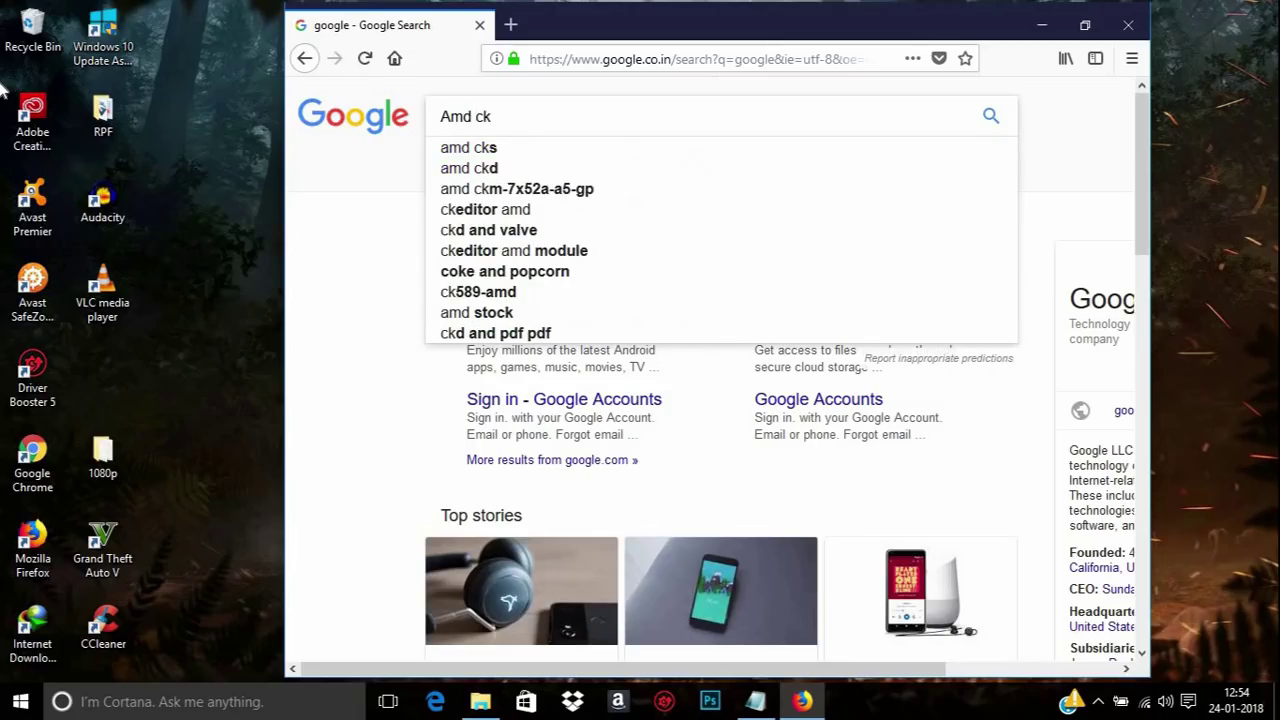
key(BackSpace)
text(lea)
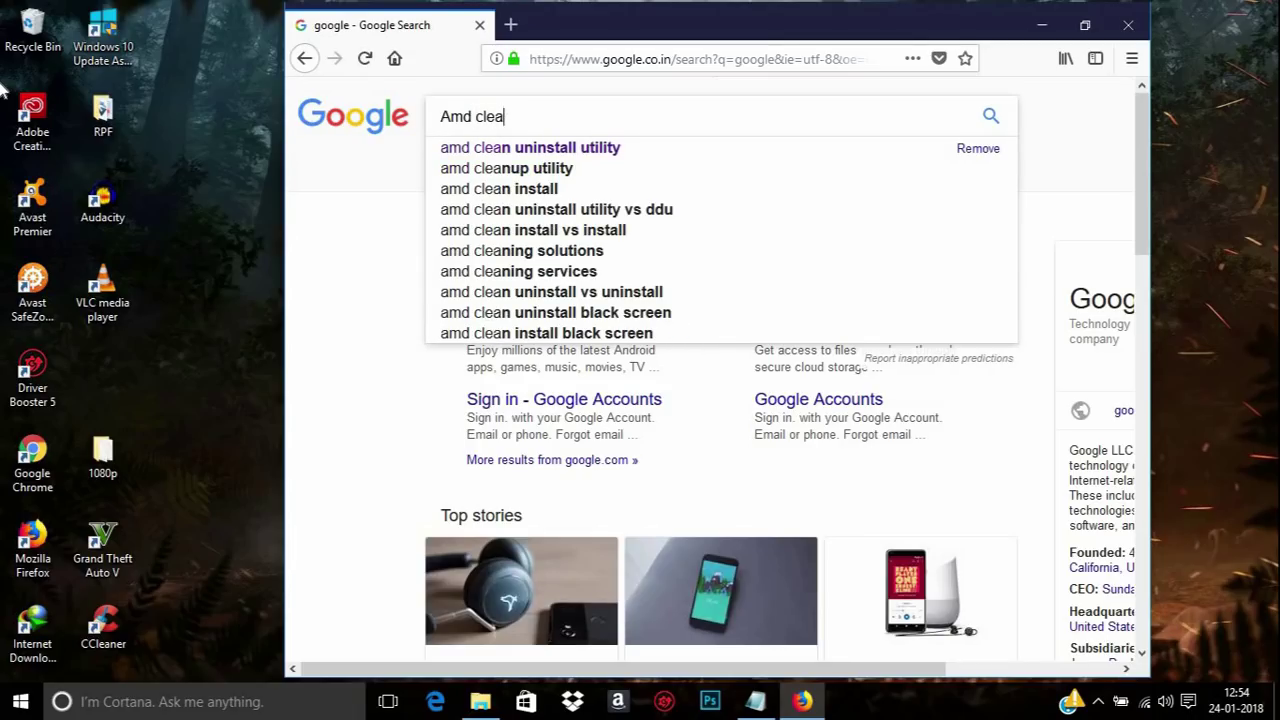
text(n)
key(Down)
key(Return)
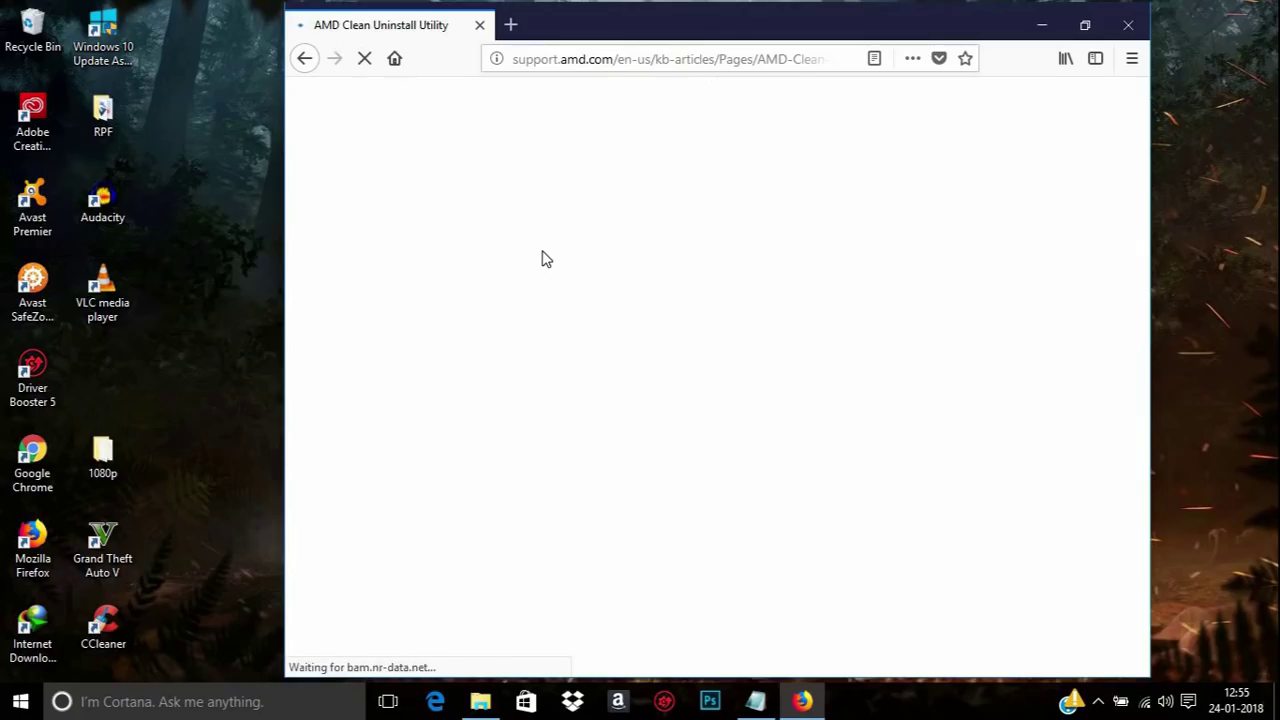
Review the AMD Clean Uninstall Utility article, including its download link, usage instructions, supported systems and troubleshooting, and minimize the browser.
scroll(512, 385, down, 2)
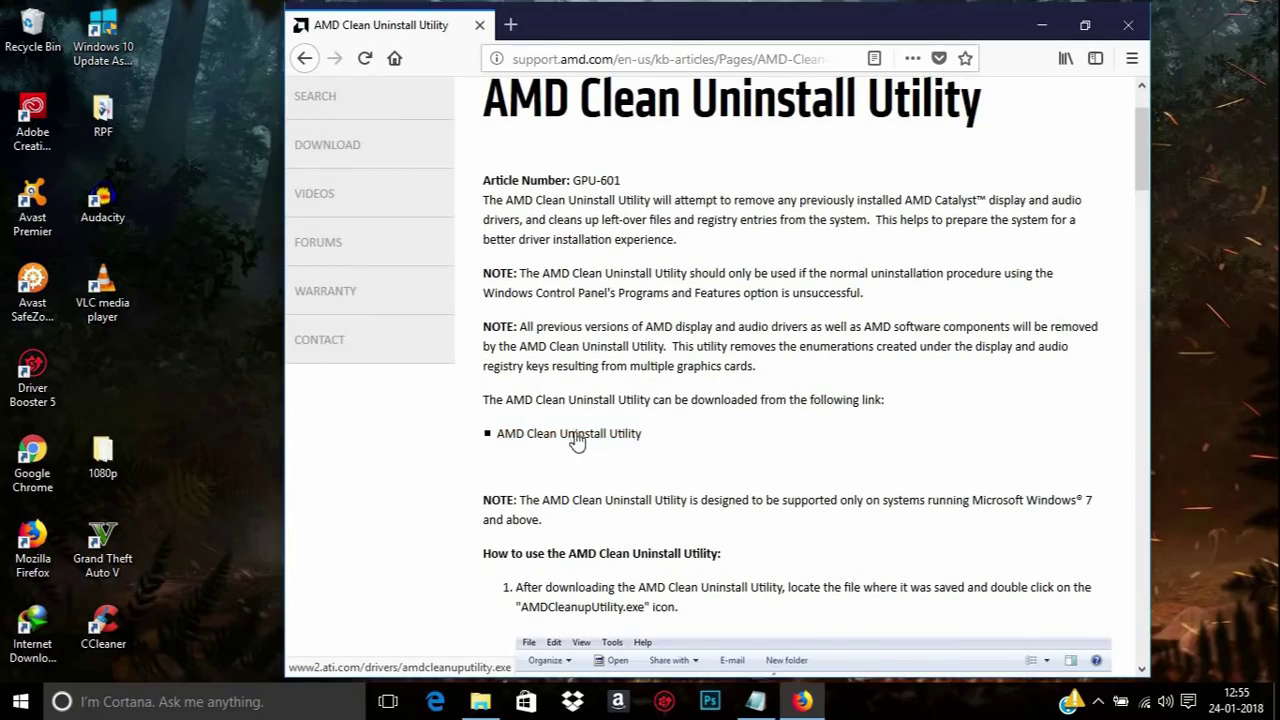
click(574, 437)
scroll(574, 470, down, 4)
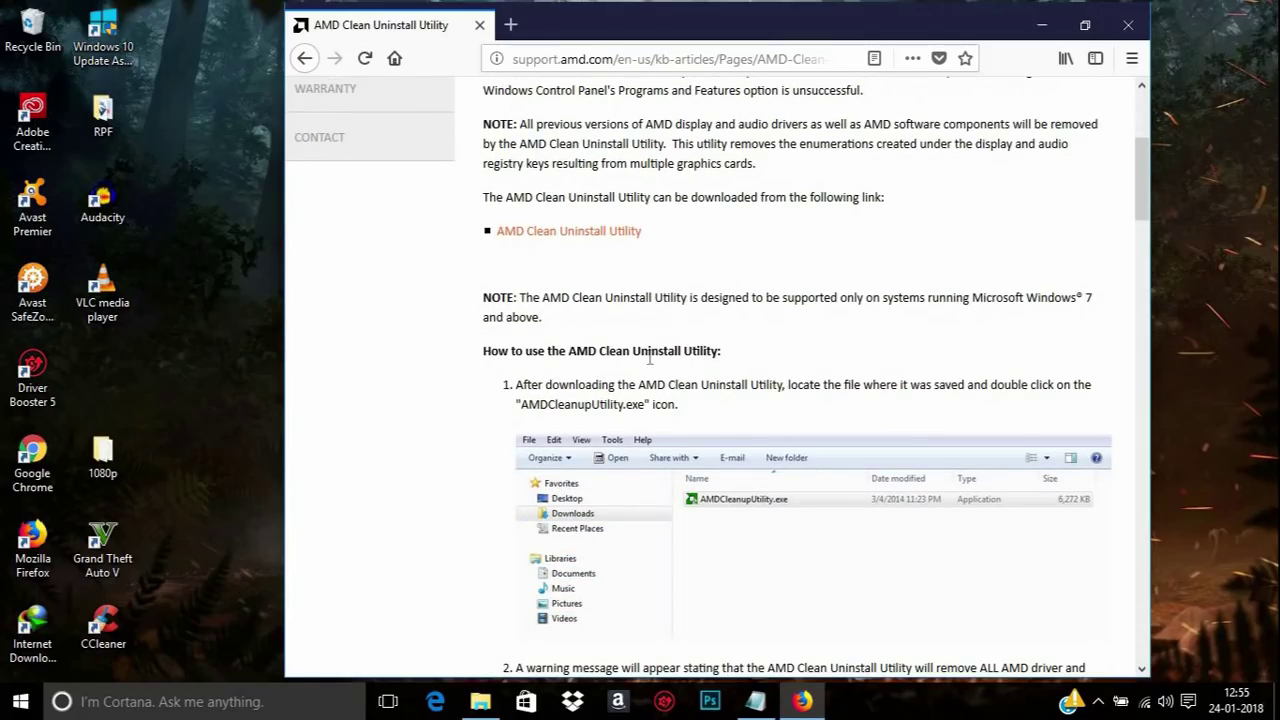
scroll(549, 385, down, 14)
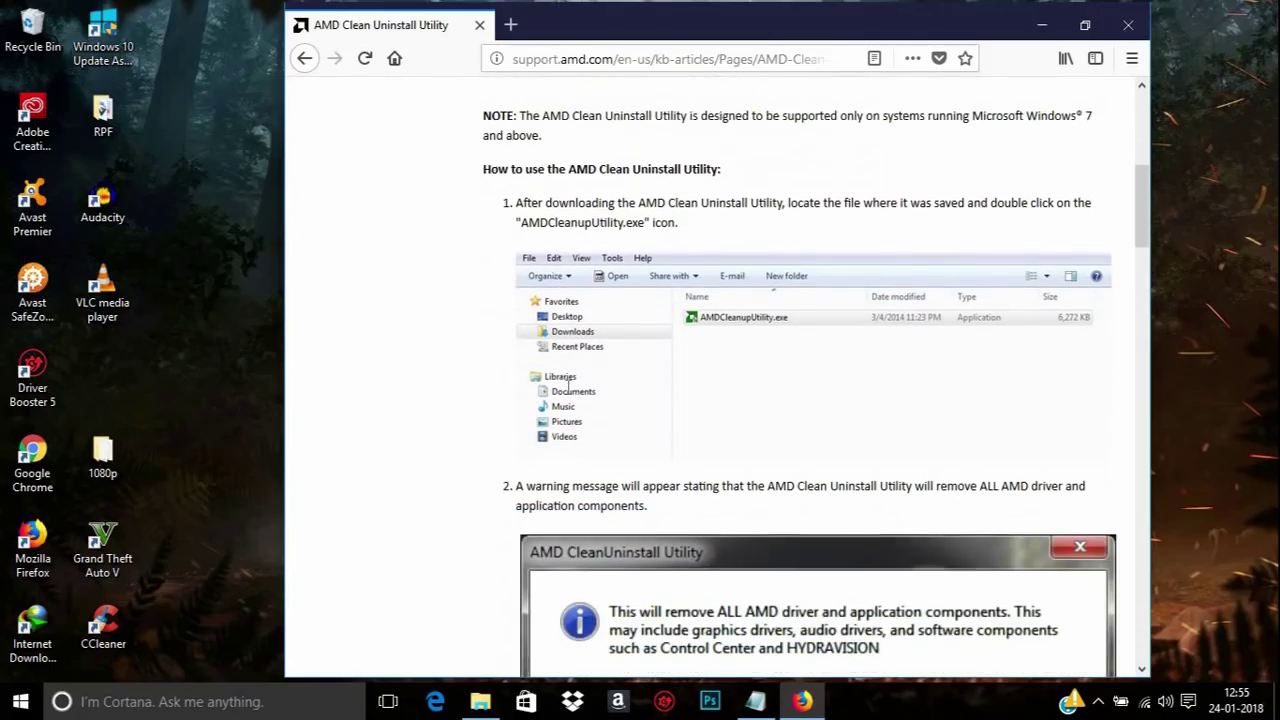
scroll(563, 417, down, 19)
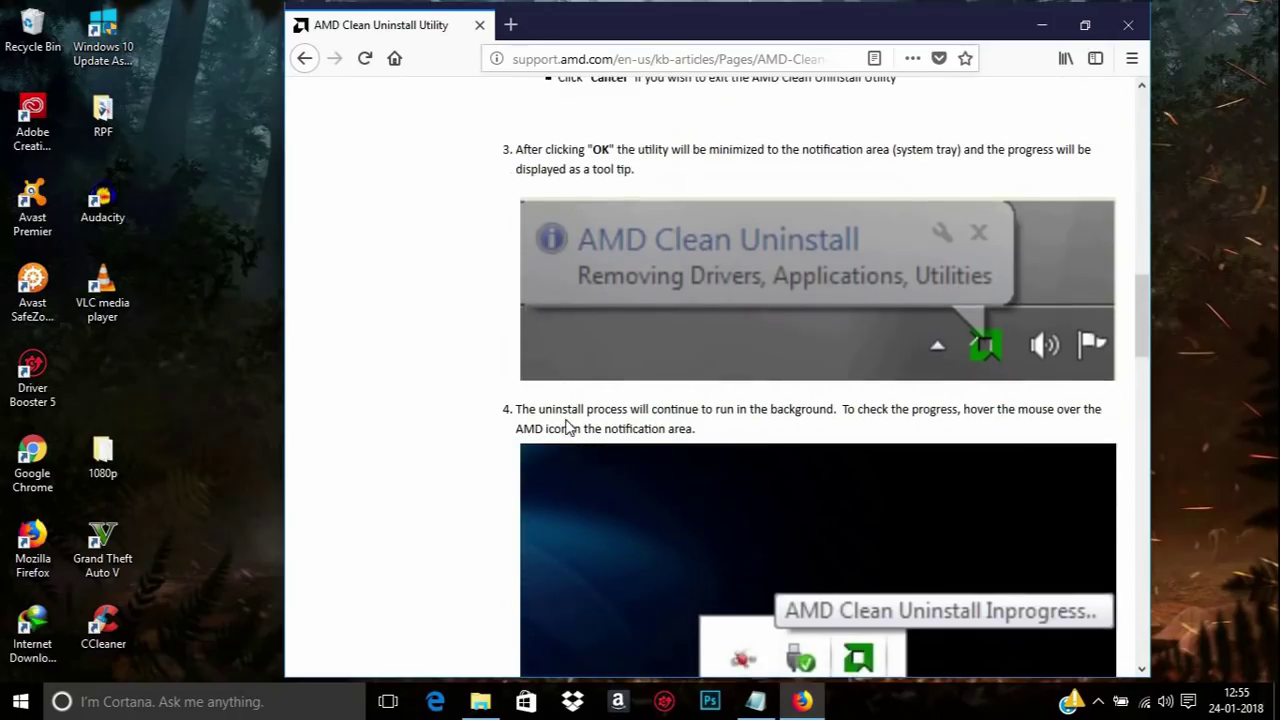
scroll(563, 430, down, 12)
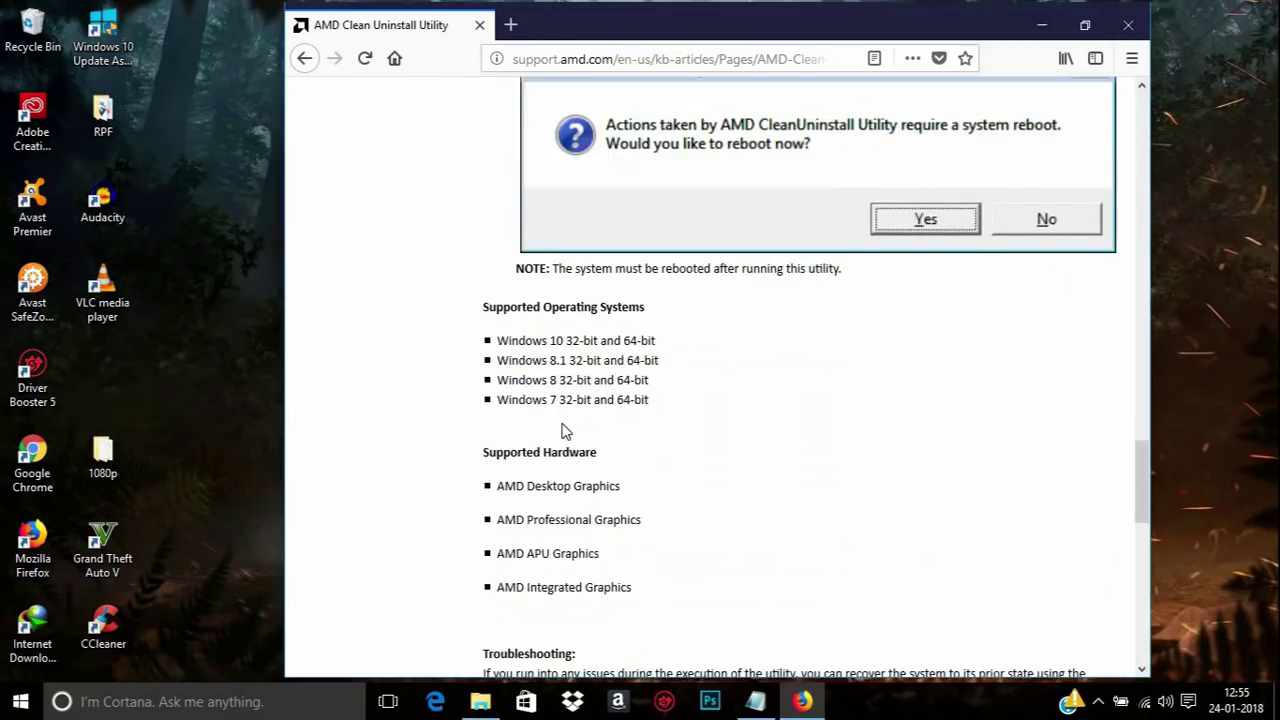
scroll(520, 210, down, 2)
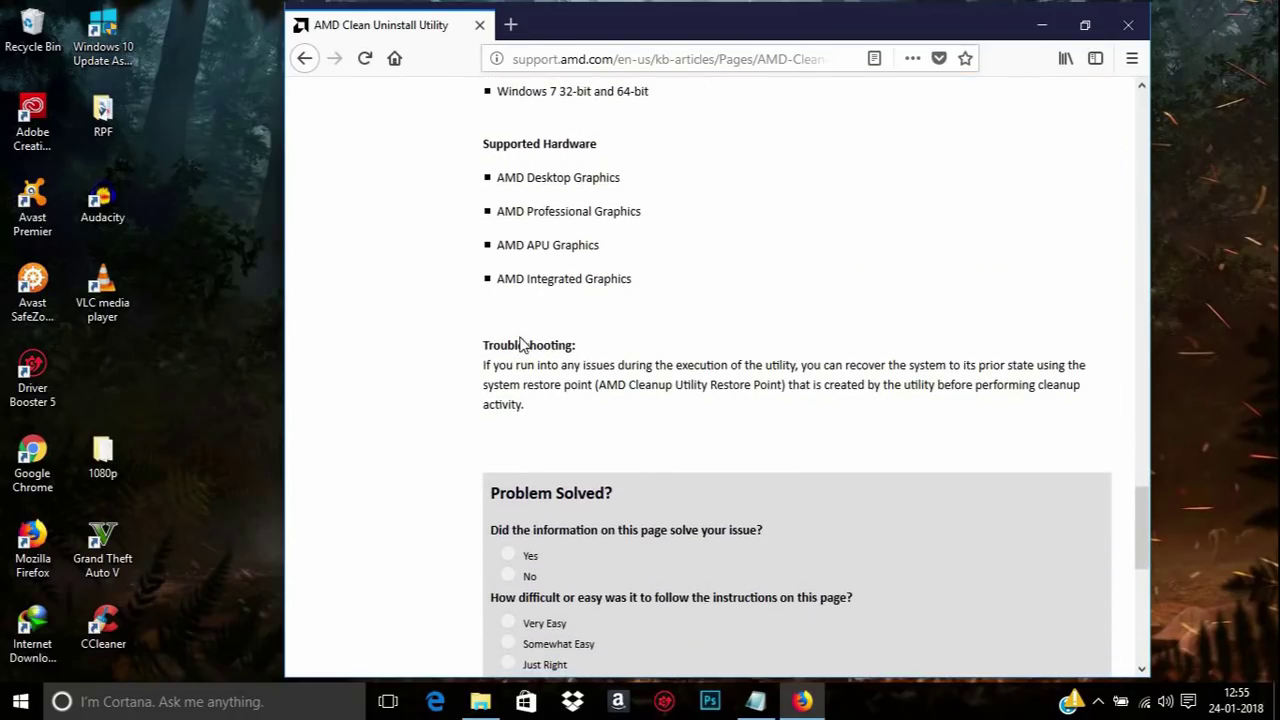
scroll(534, 300, up, 20)
scroll(580, 230, up, 20)
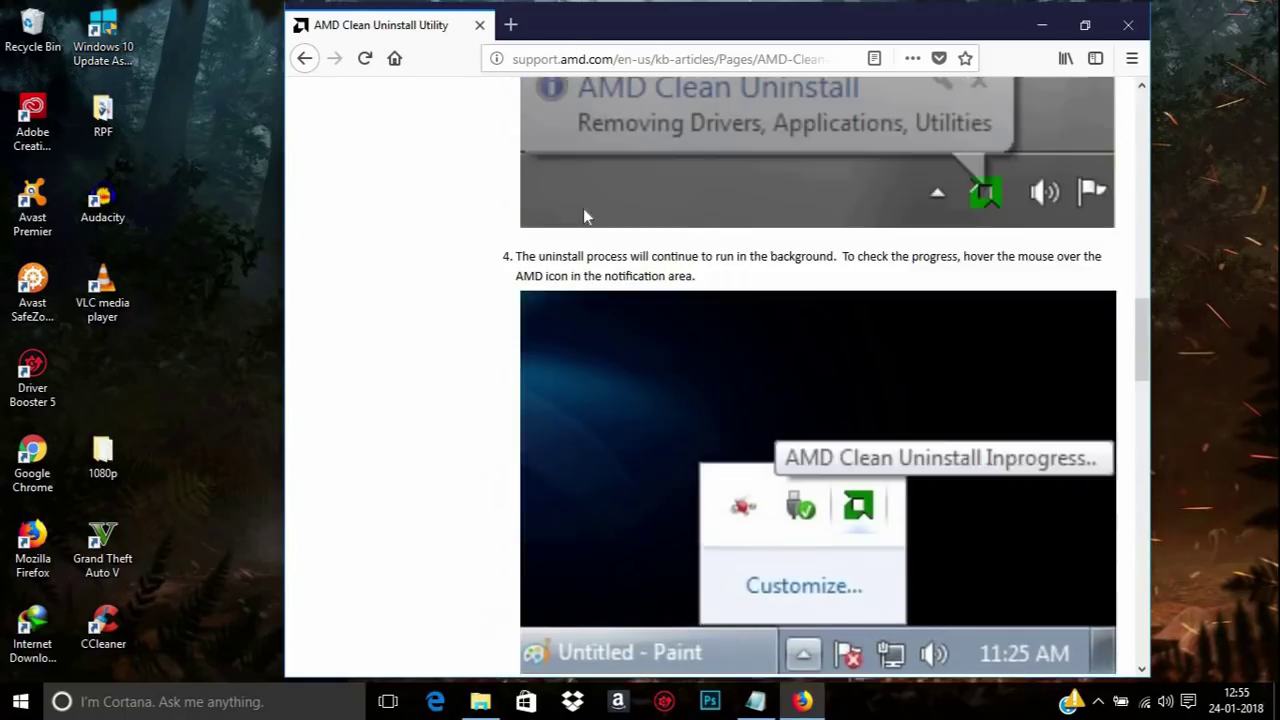
click(1045, 25)
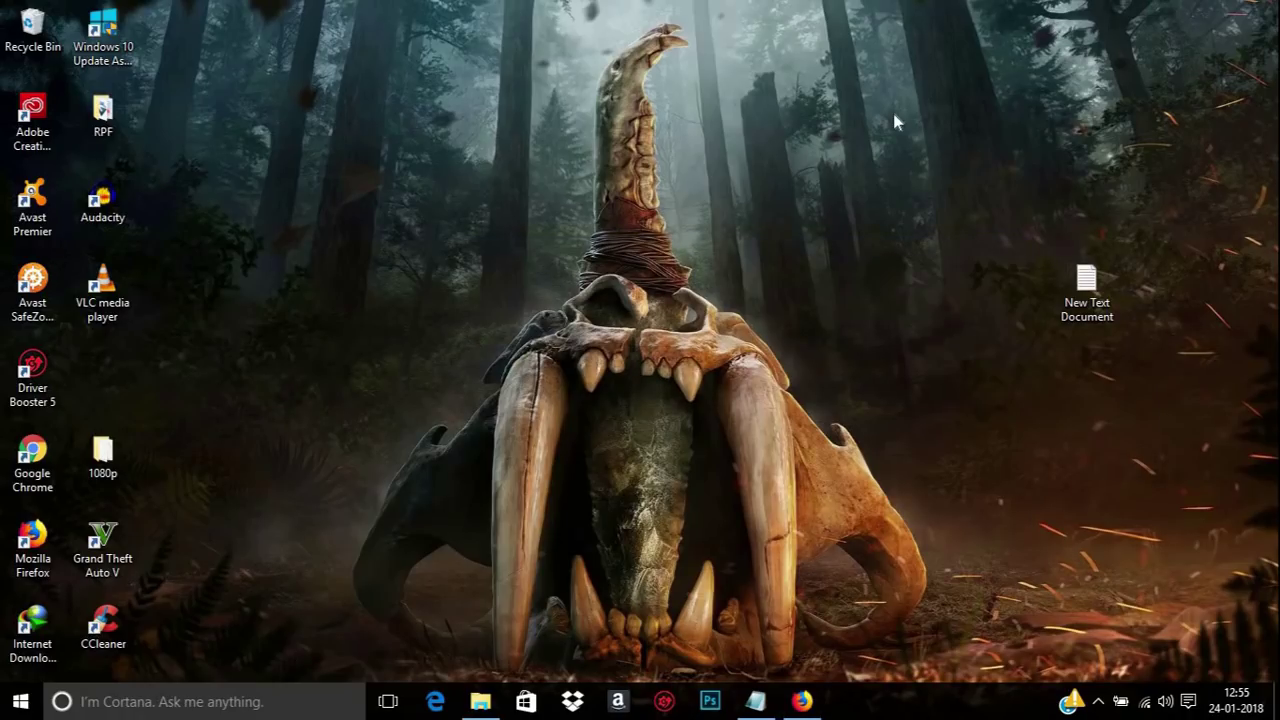
click(802, 701)
click(548, 18)
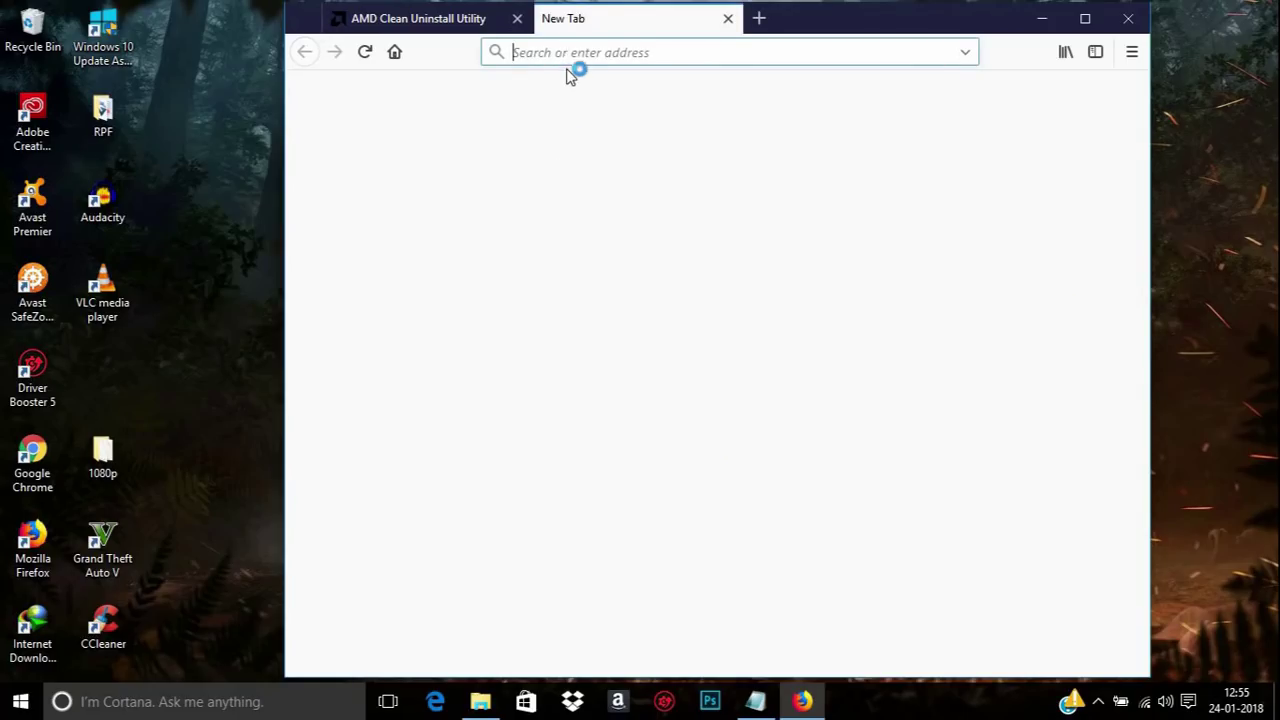
text(a)
key(BackSpace)
text(www.)
key(Delete)
text(google)
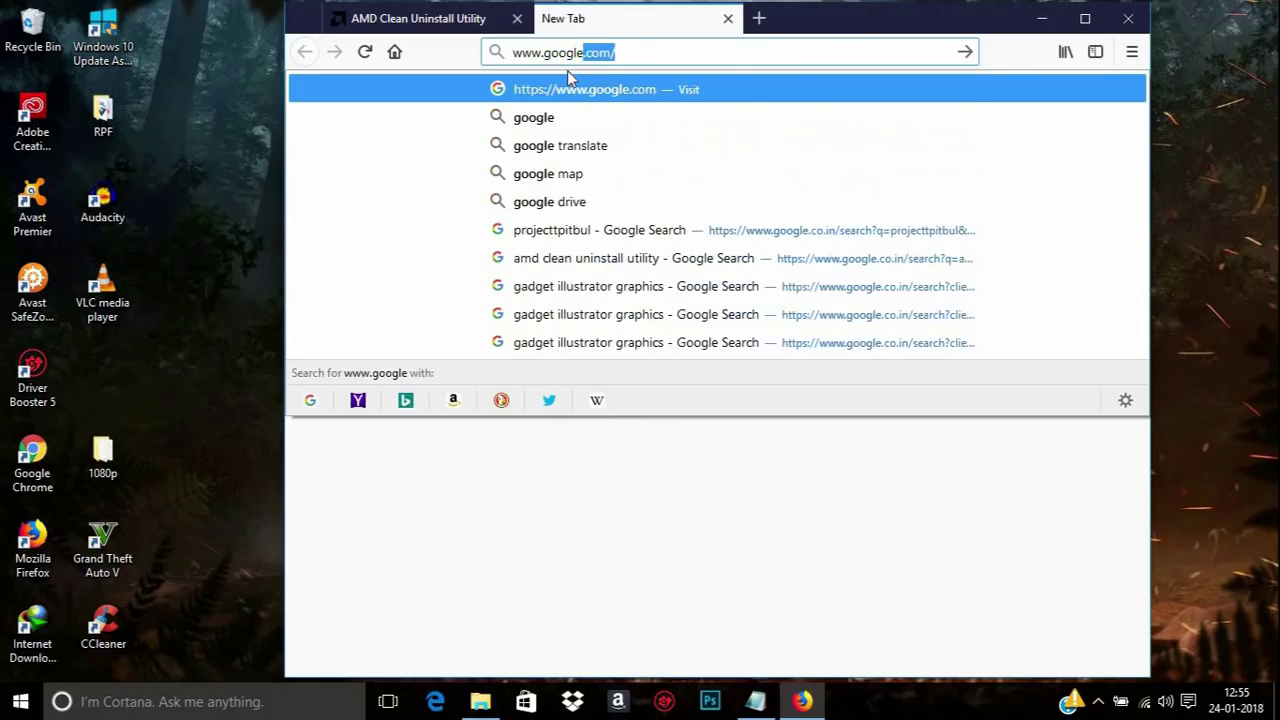
key(Return)
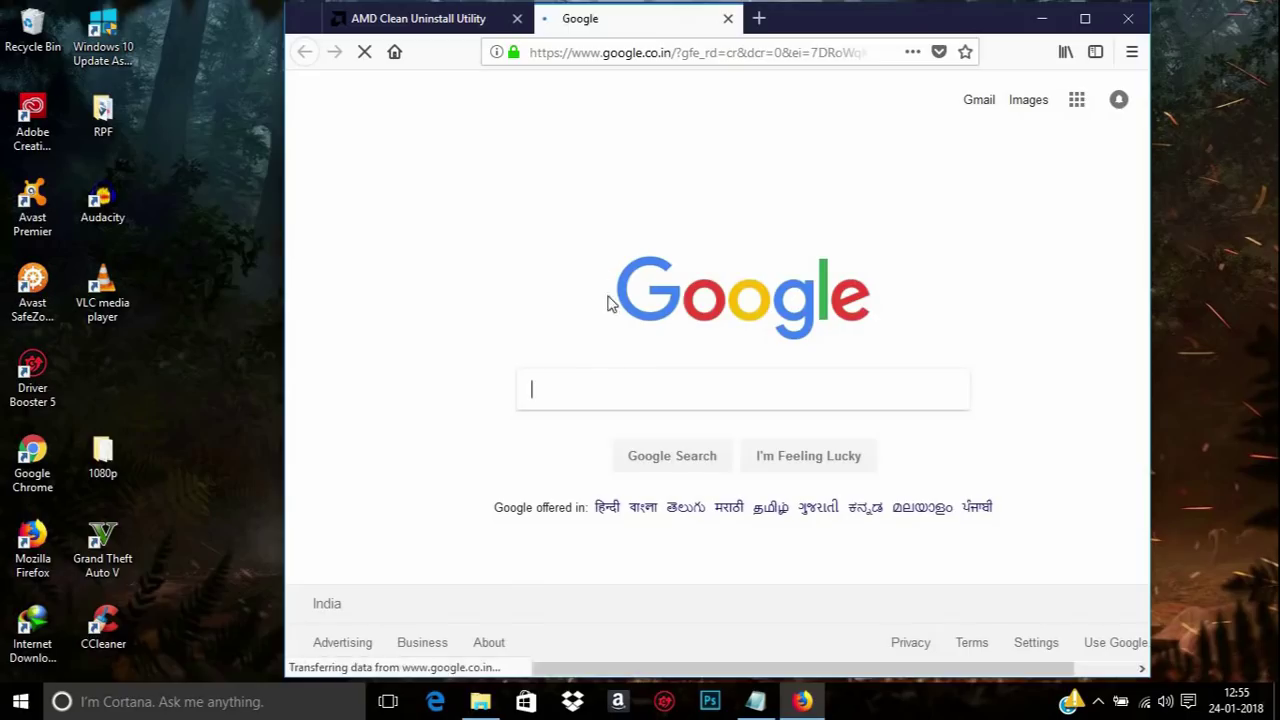
Search Google for "amd driver download" and open the Download Drivers - AMD Support result.
click(576, 397)
text(amd dr)
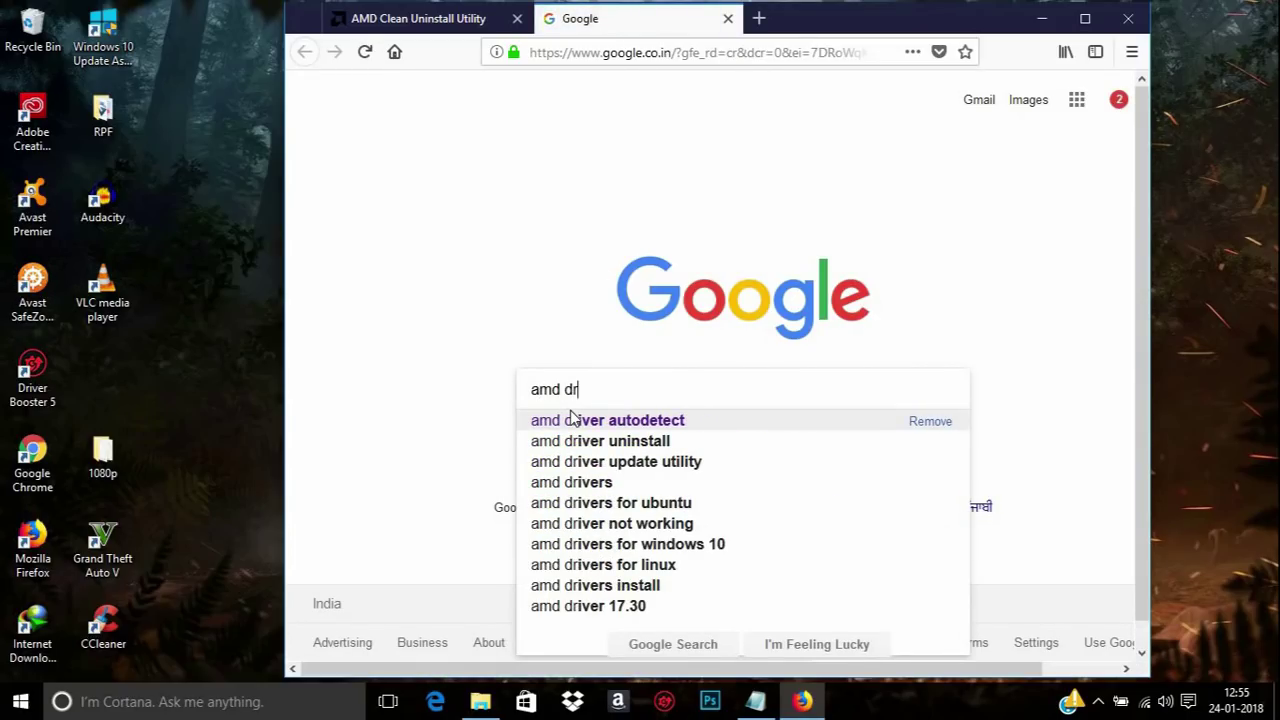
text(iver d)
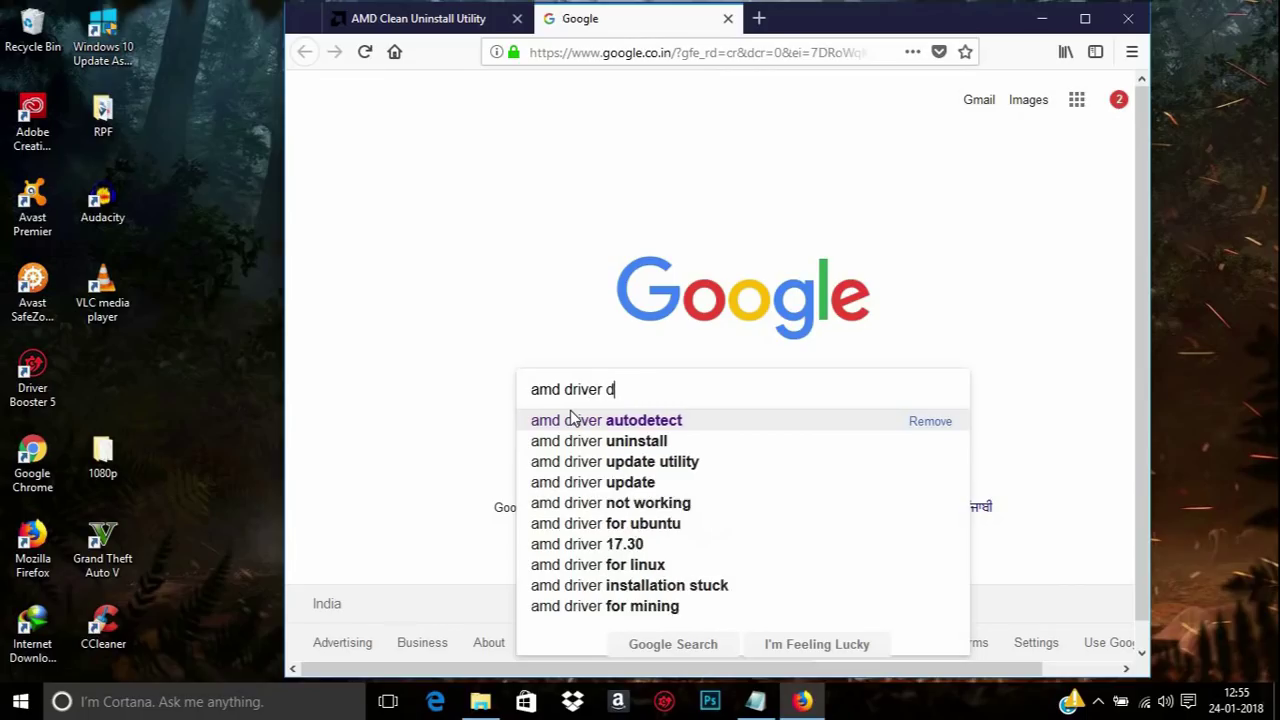
text(ownload)
key(Return)
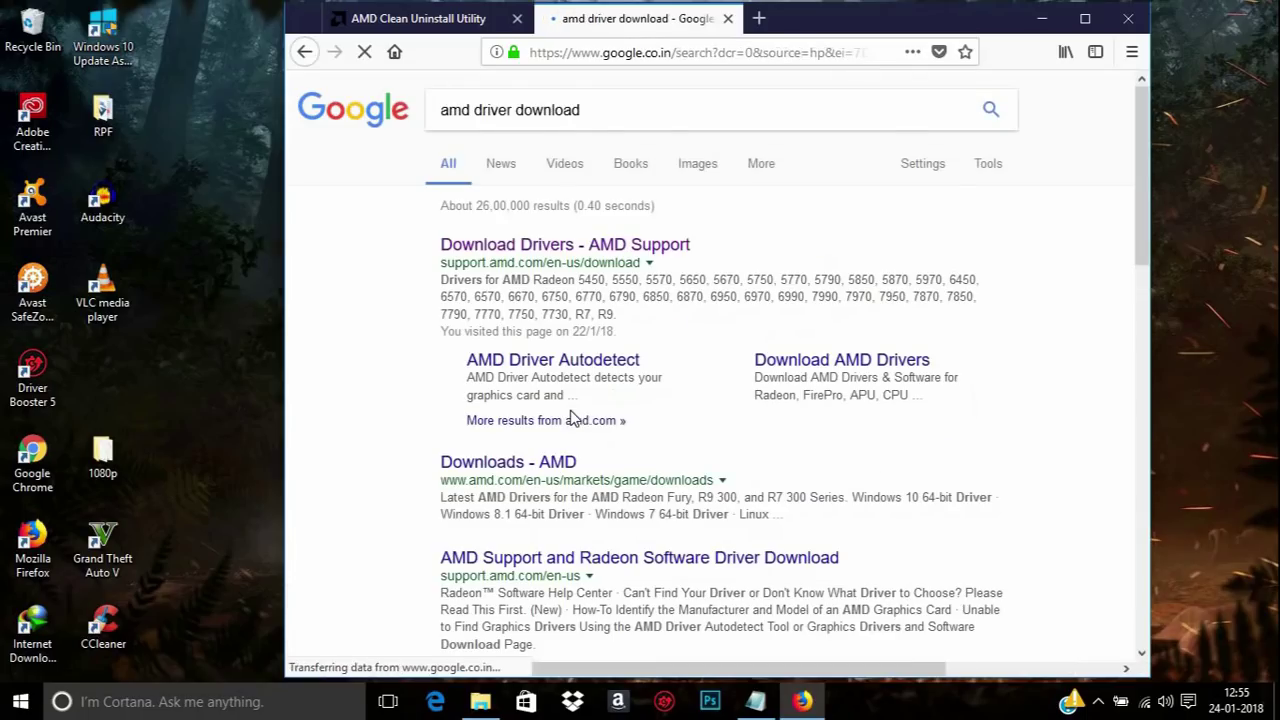
click(556, 246)
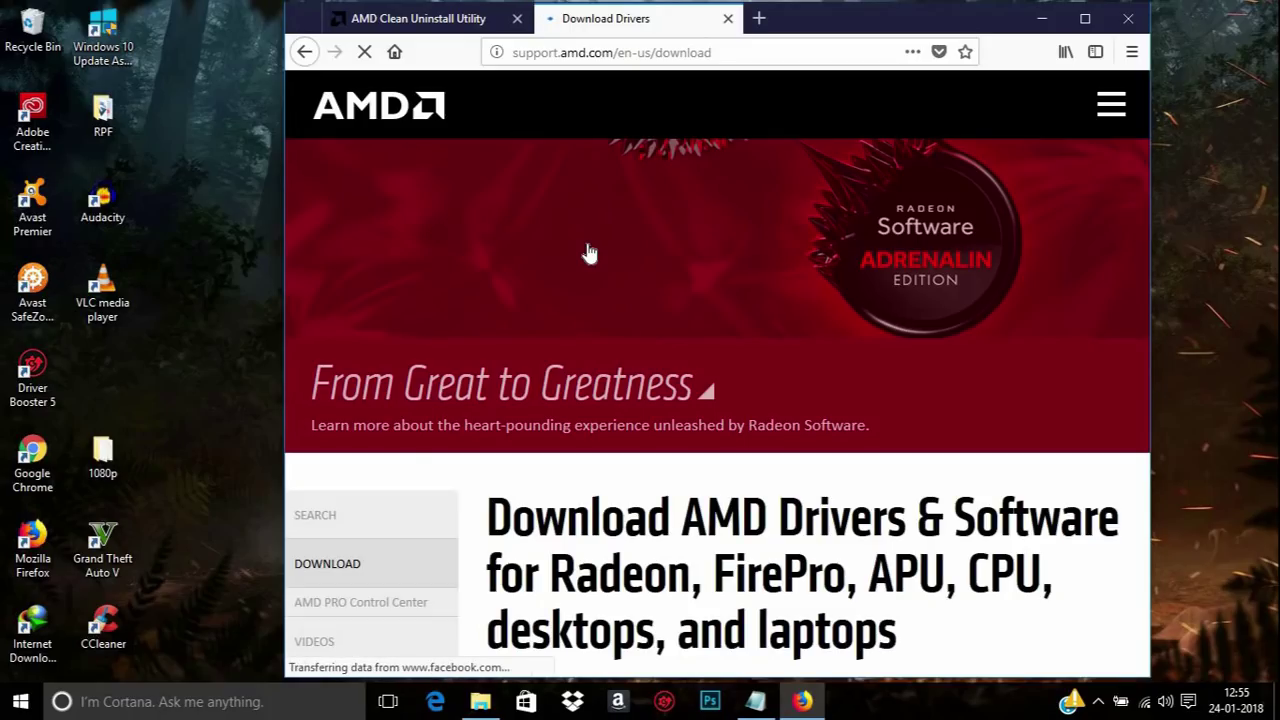
Maximize the browser and choose Notebook Graphics as the product type in the manual driver selection form.
click(1088, 19)
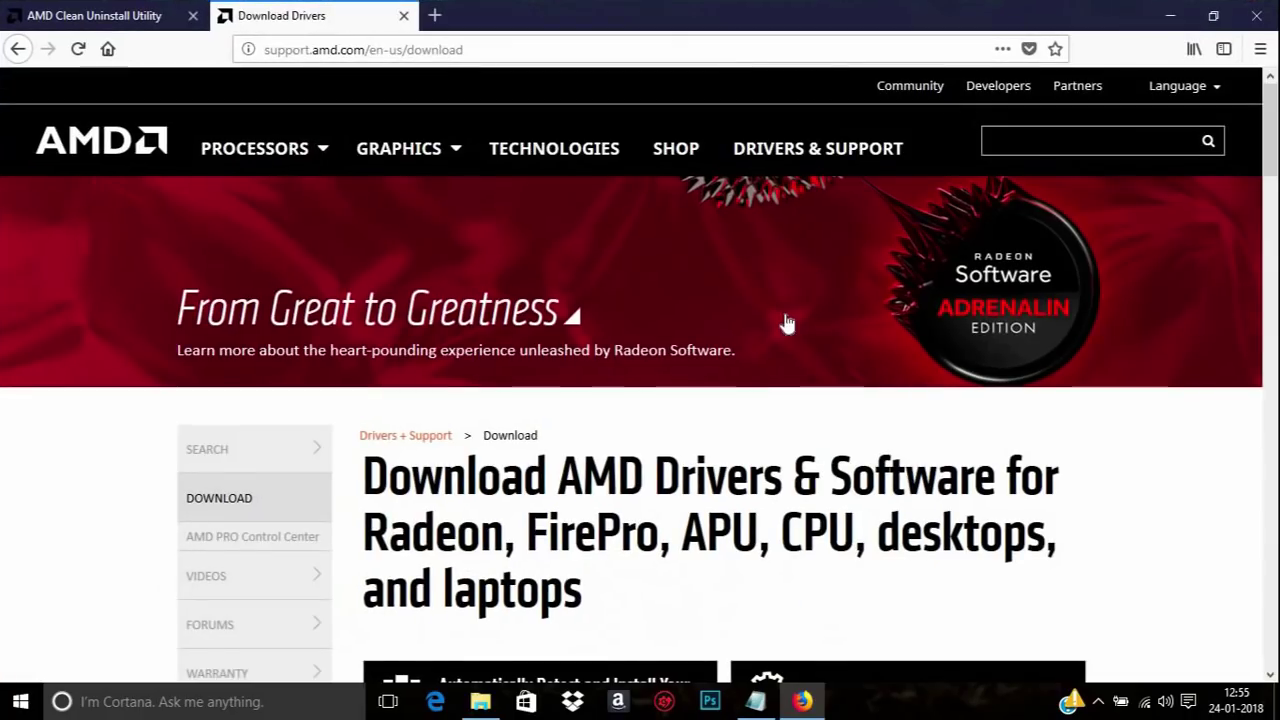
scroll(786, 323, down, 5)
scroll(764, 360, down, 2)
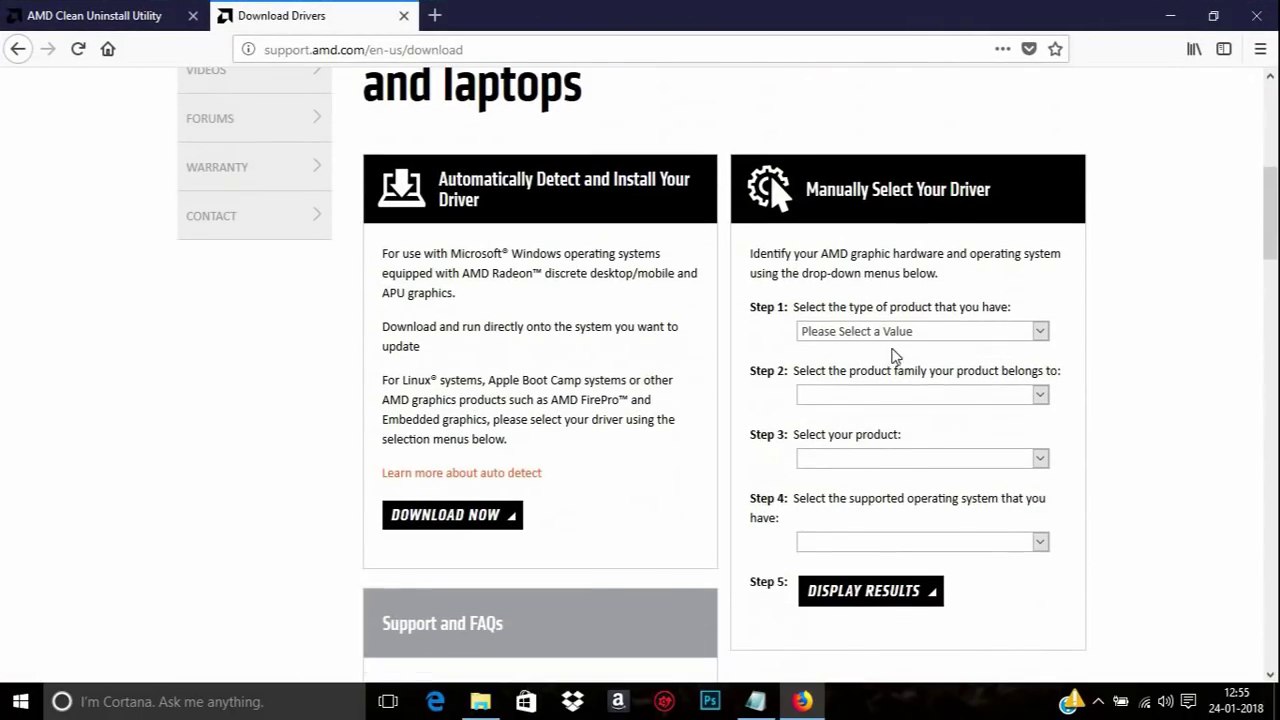
click(895, 336)
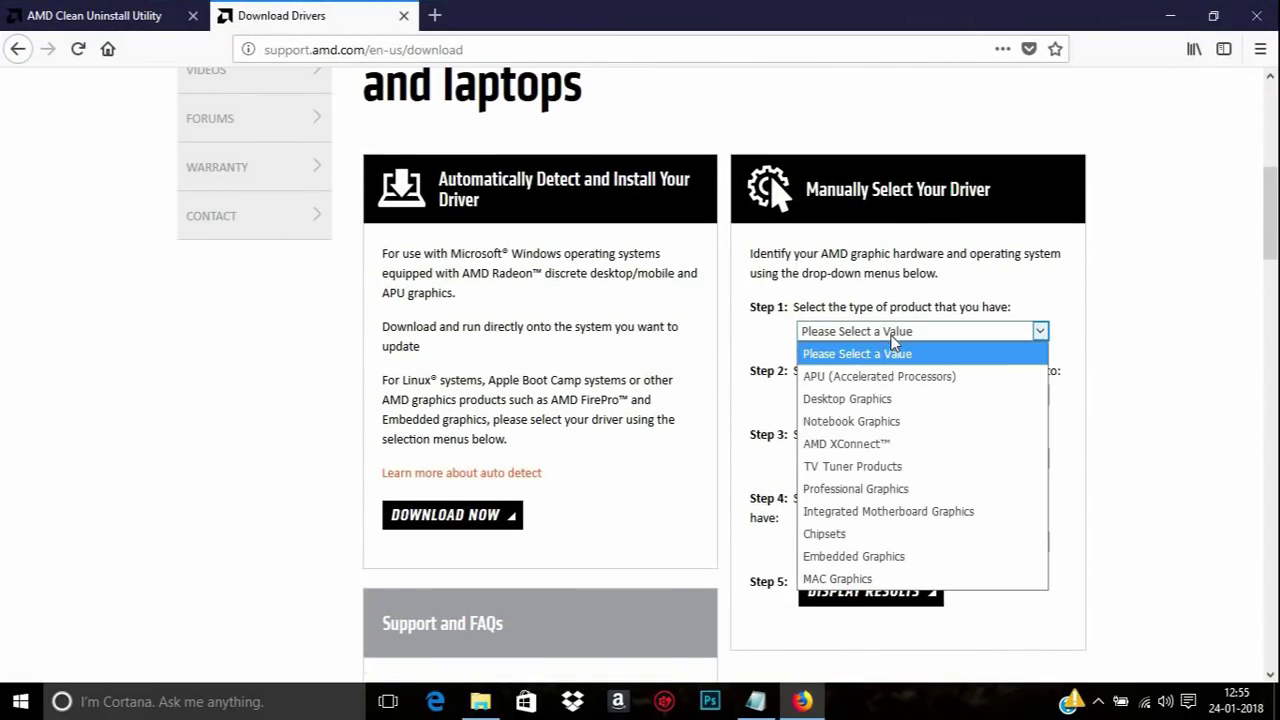
click(871, 431)
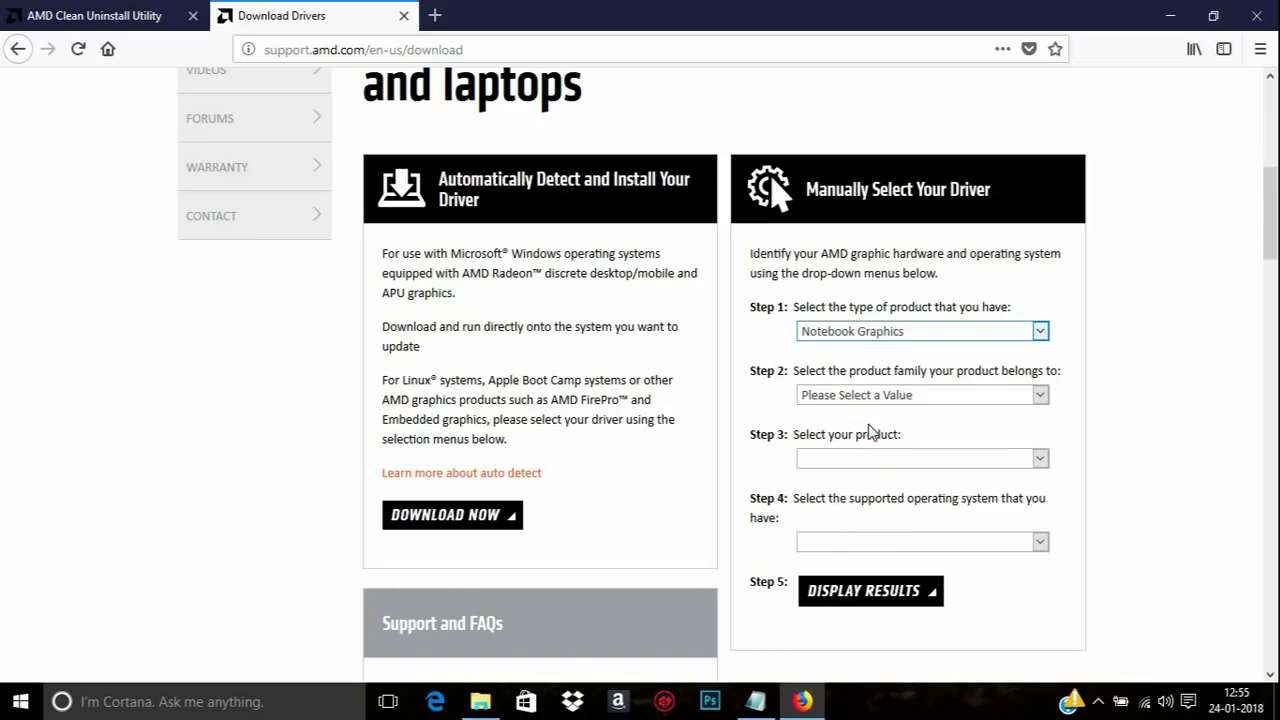
Check the product family options against the graphics card model written in the New Text Document note in Notepad.
click(937, 397)
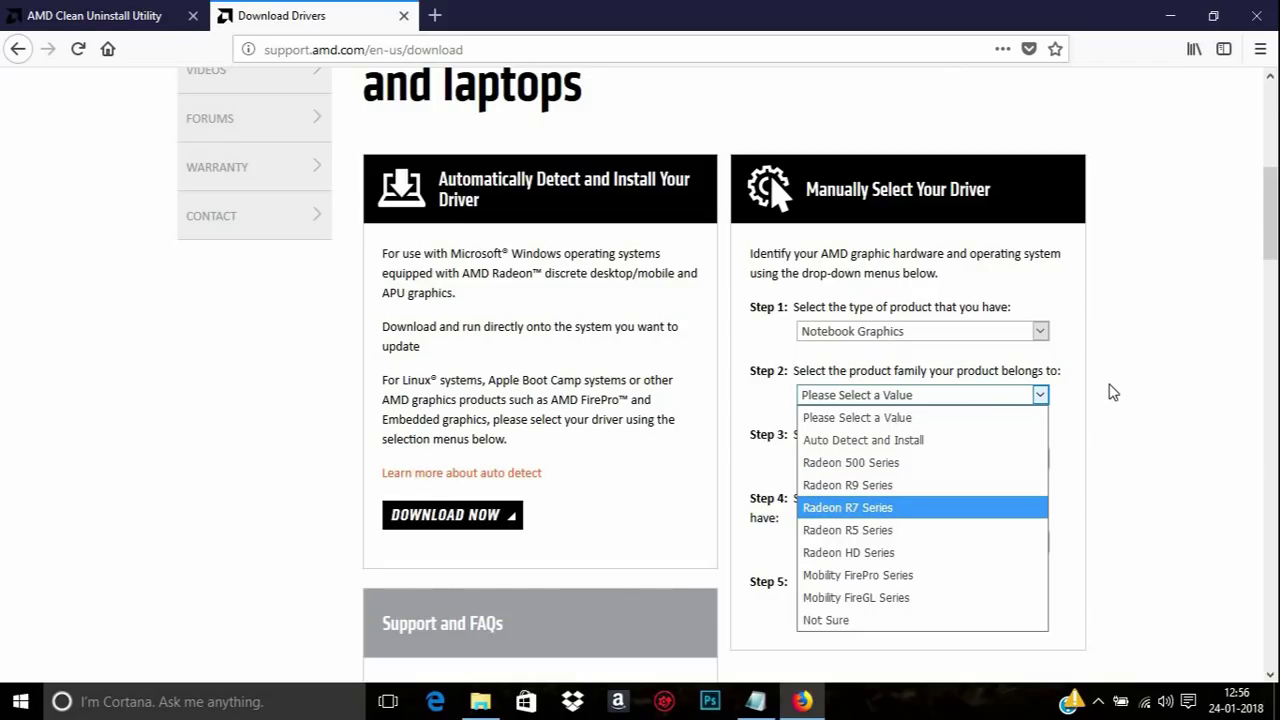
click(755, 701)
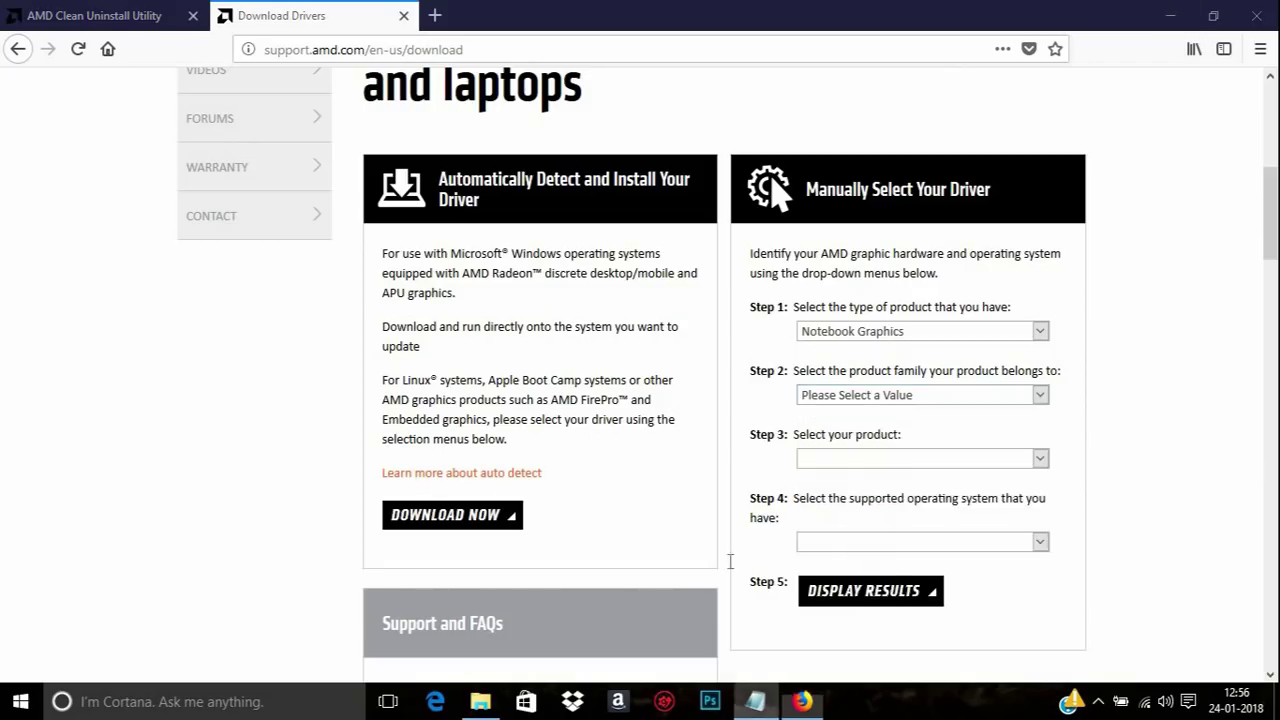
drag(785, 160, 675, 124)
drag(1085, 647, 613, 480)
drag(366, 112, 333, 143)
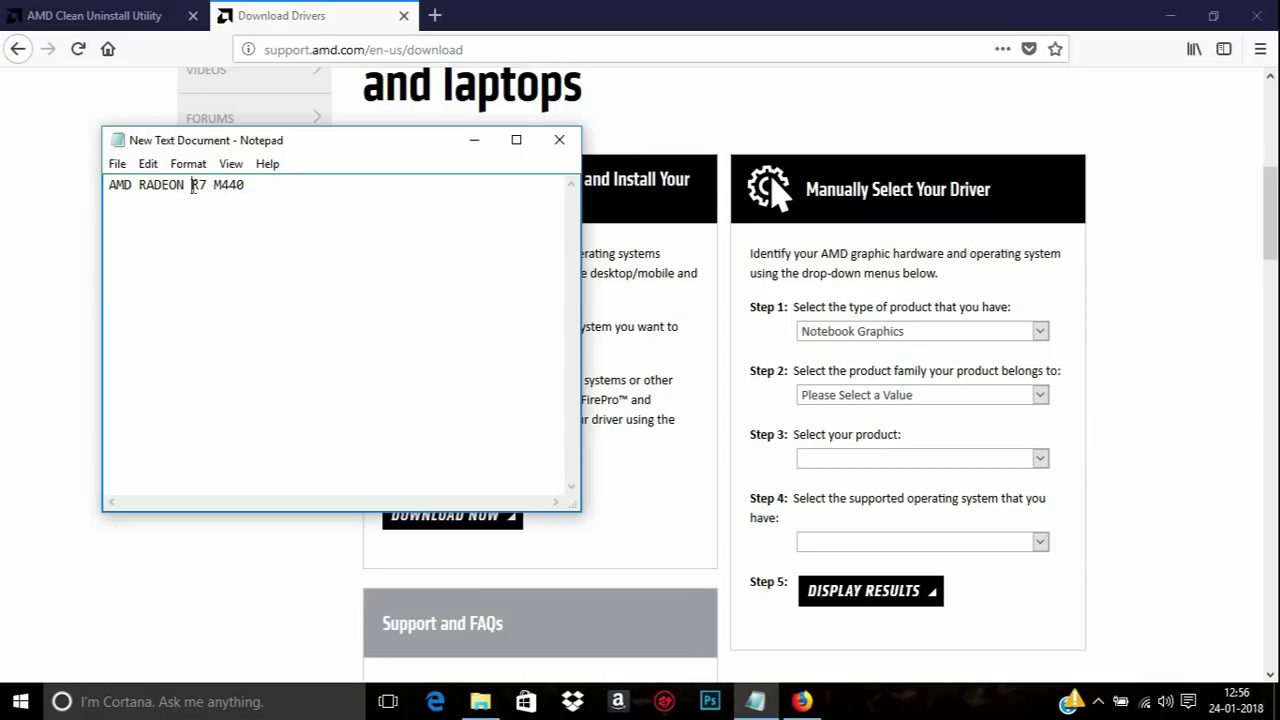
drag(192, 186, 232, 192)
Select Radeon R7 Series, Radeon R7 M4XX Series and Windows 10 - 64 Bit in the driver form and display the matching drivers.
click(920, 397)
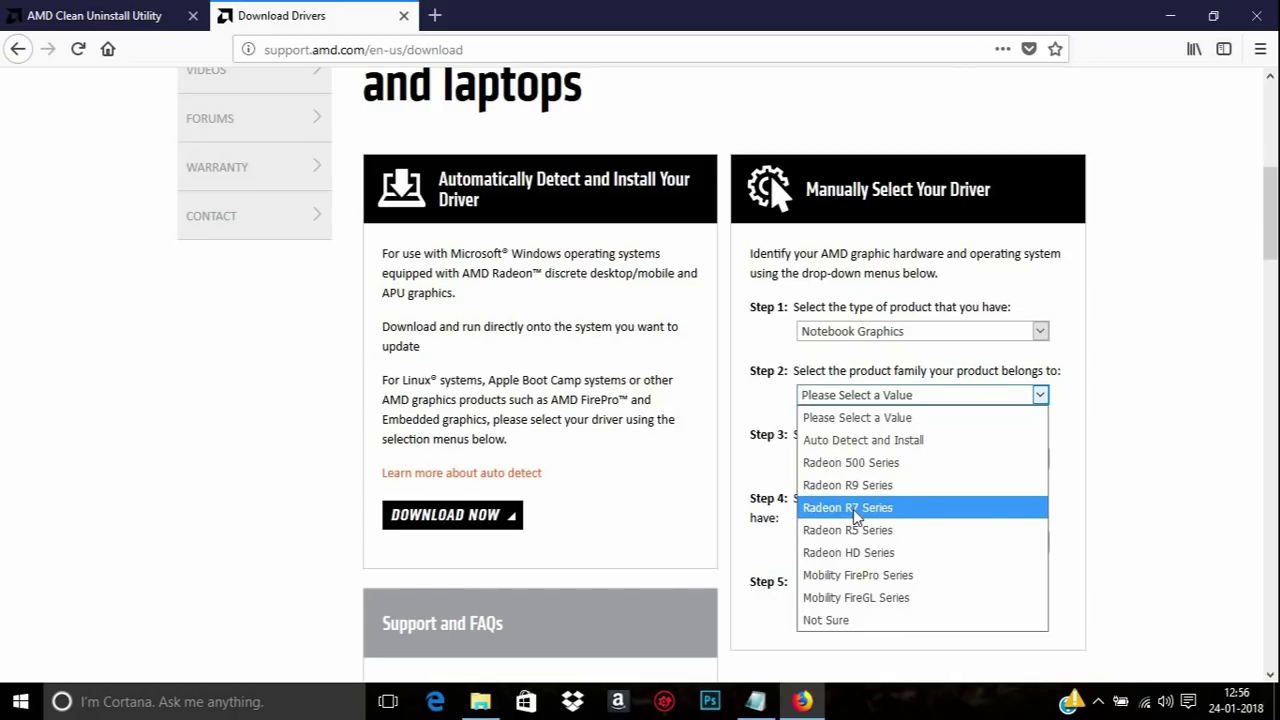
key(Escape)
click(918, 462)
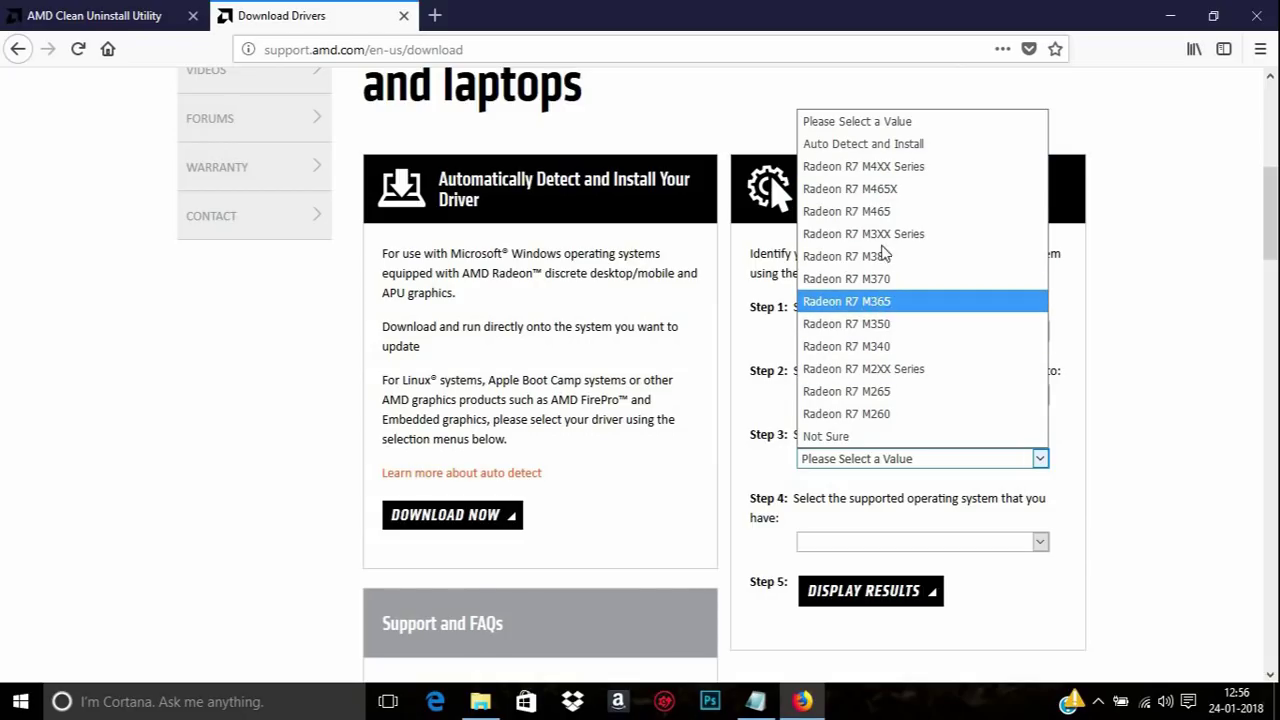
click(880, 166)
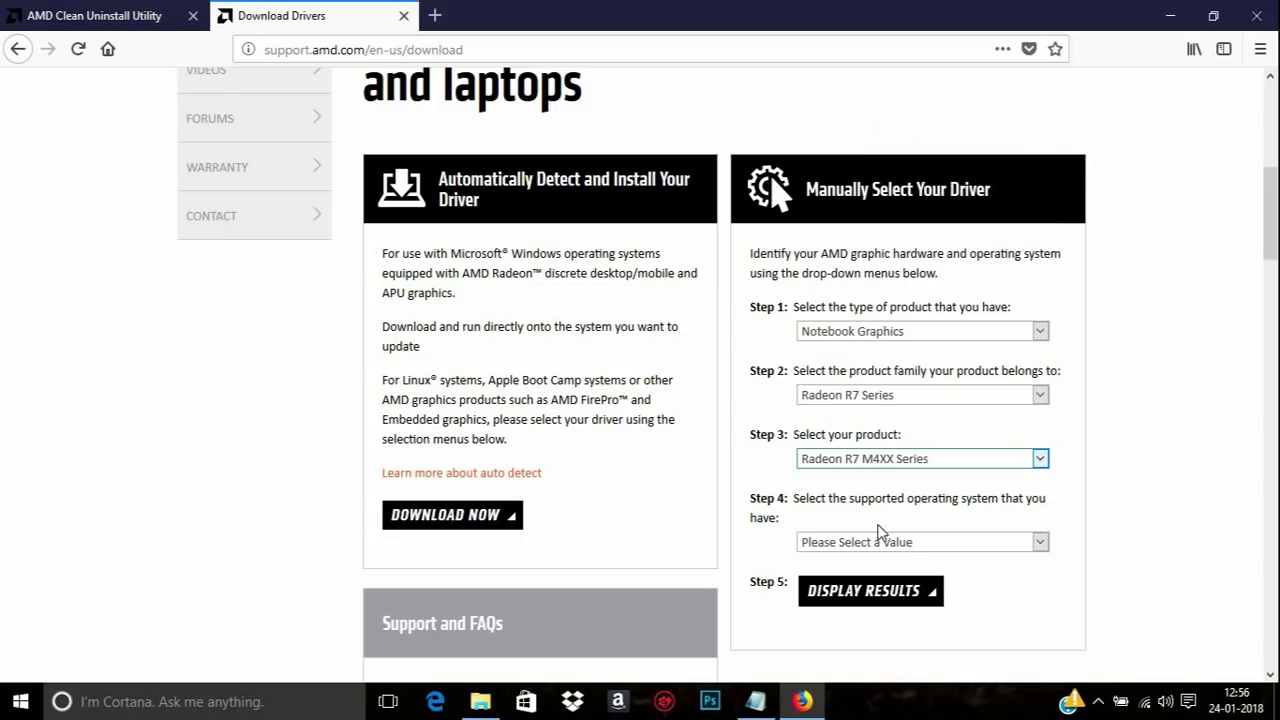
click(883, 546)
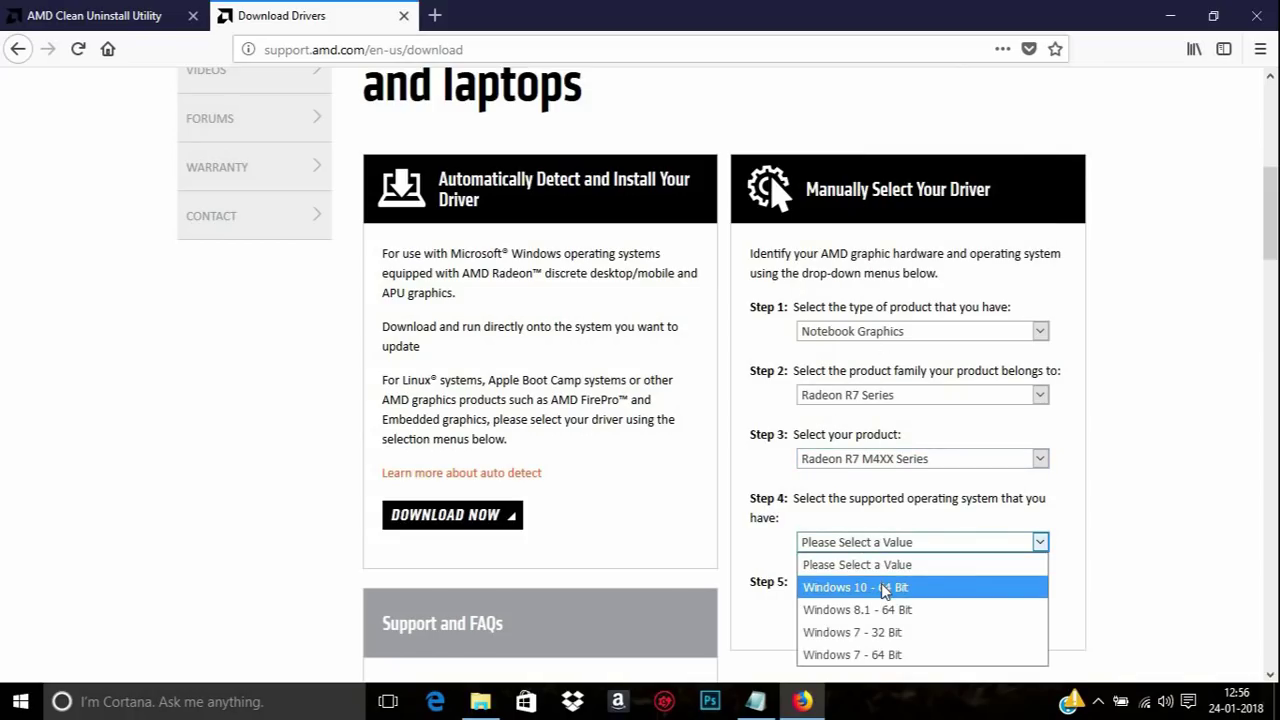
click(884, 588)
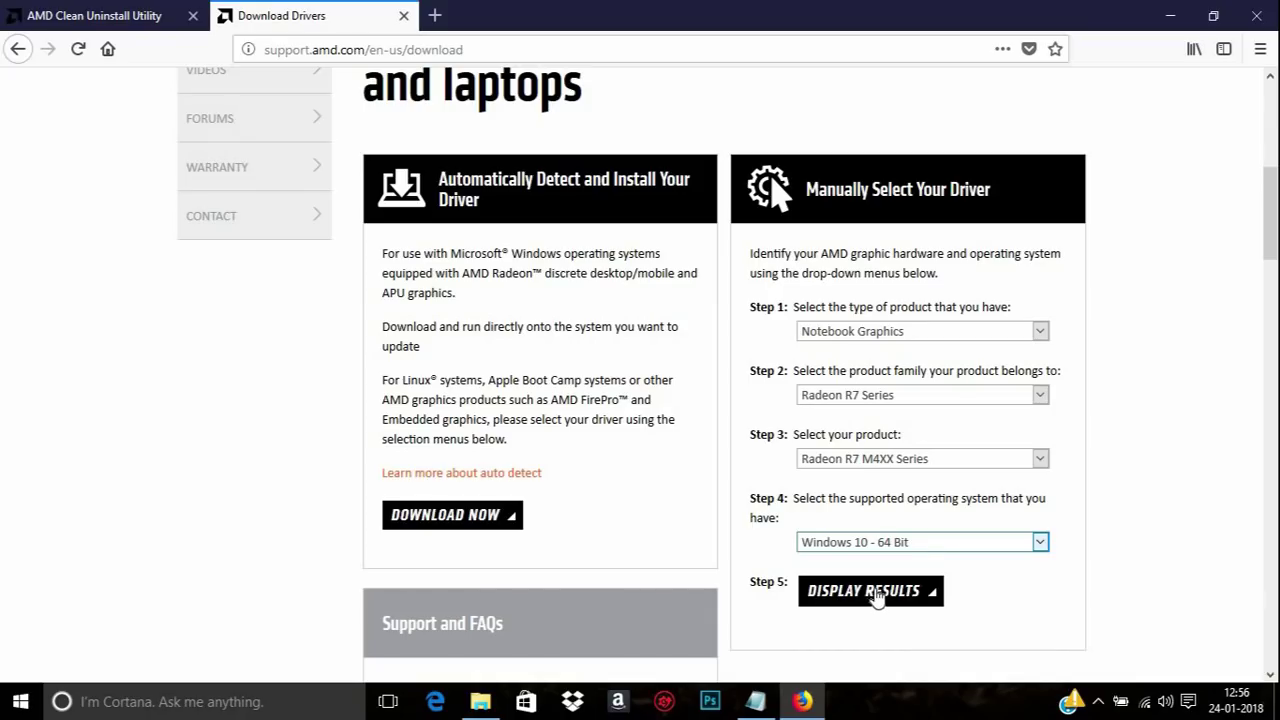
click(869, 594)
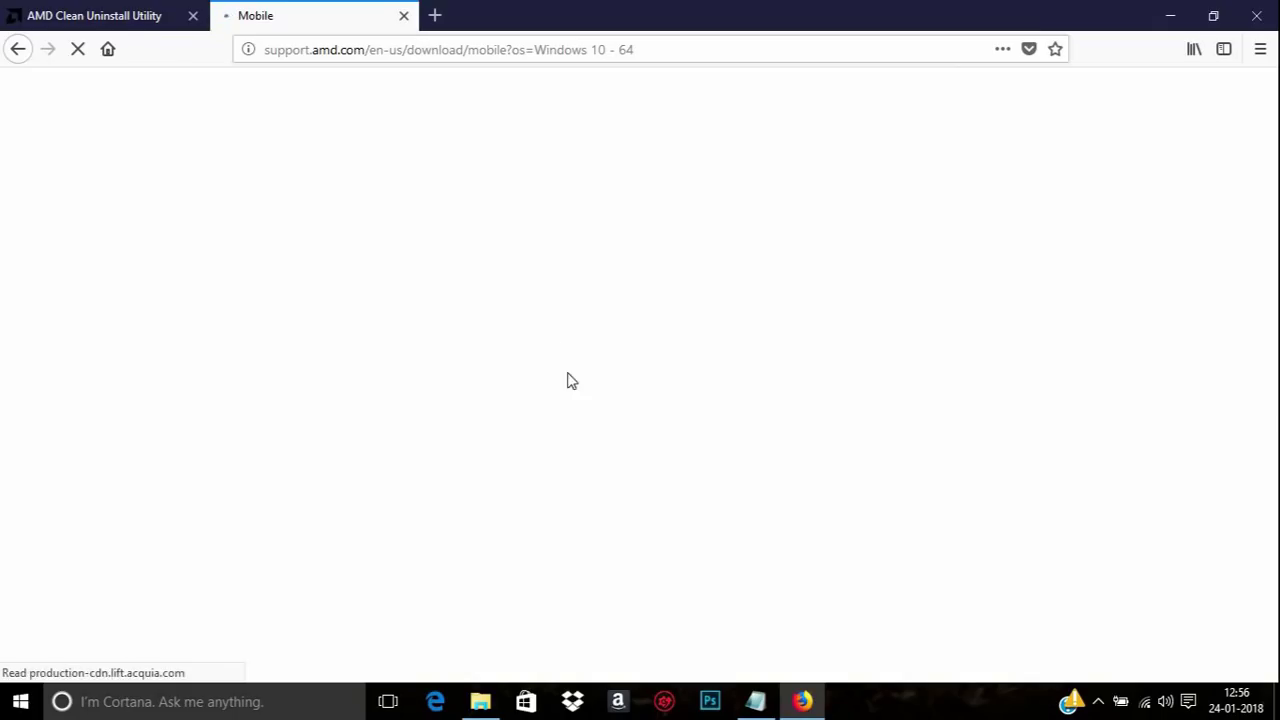
Compare the Radeon Software versions, file sizes and release dates offered for Windows 10 64-bit on the driver results page.
scroll(491, 520, down, 5)
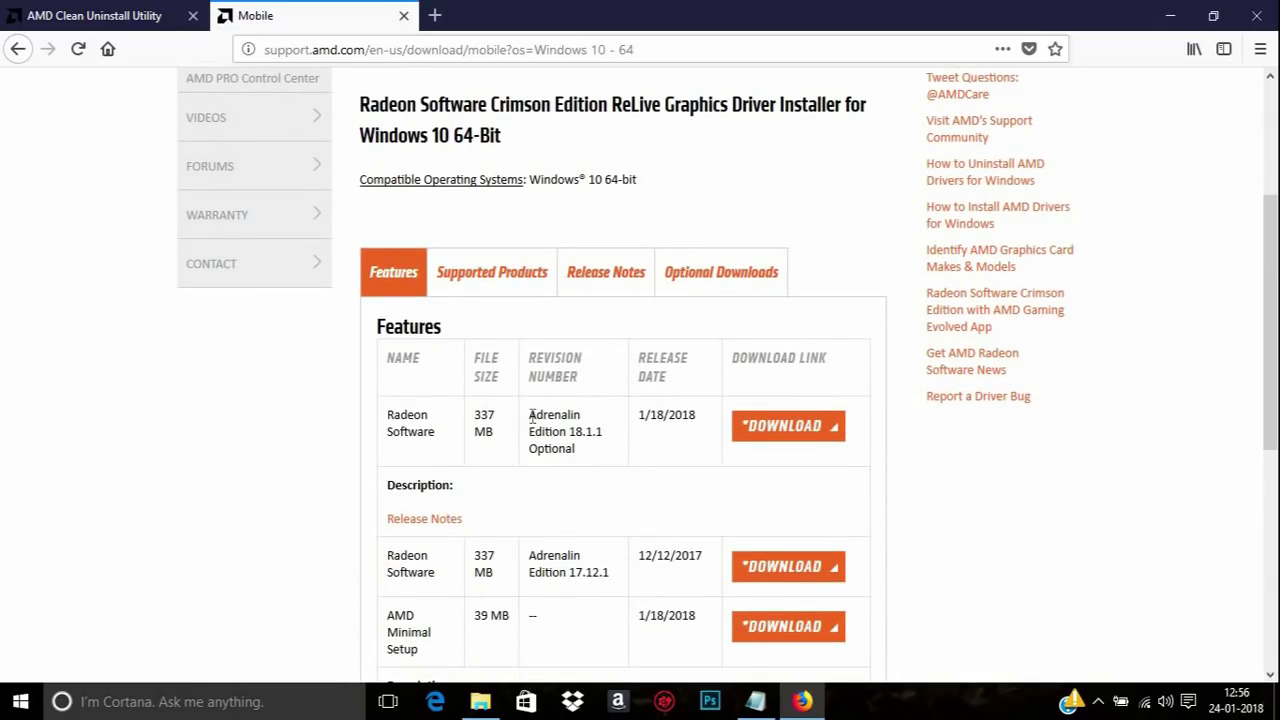
drag(531, 415, 598, 462)
click(624, 480)
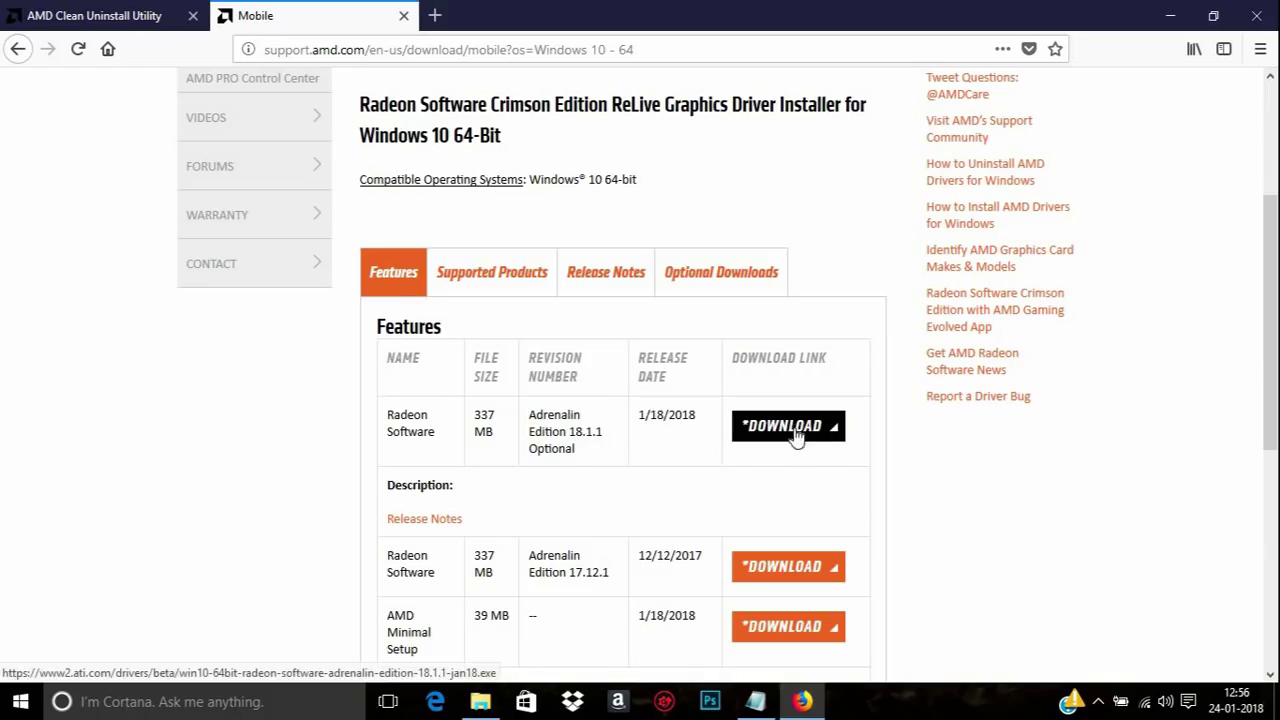
scroll(704, 459, down, 2)
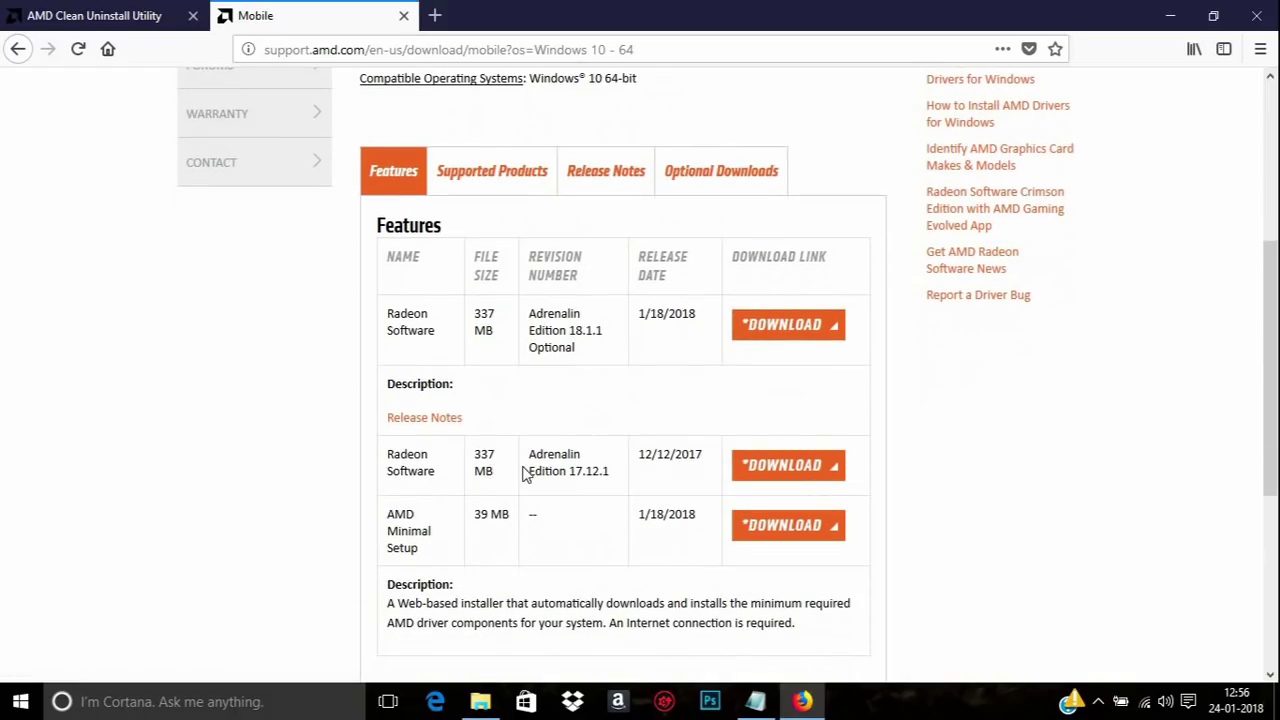
drag(573, 461, 463, 524)
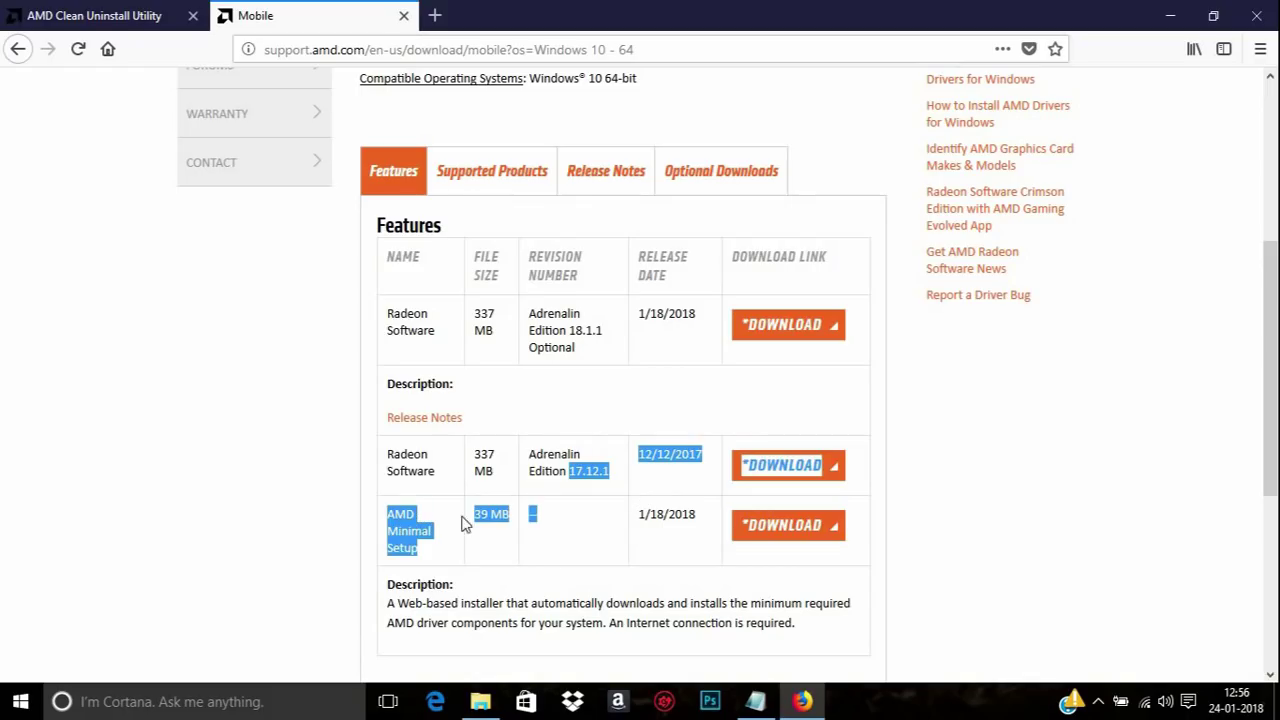
click(588, 578)
scroll(595, 560, down, 6)
scroll(600, 543, up, 4)
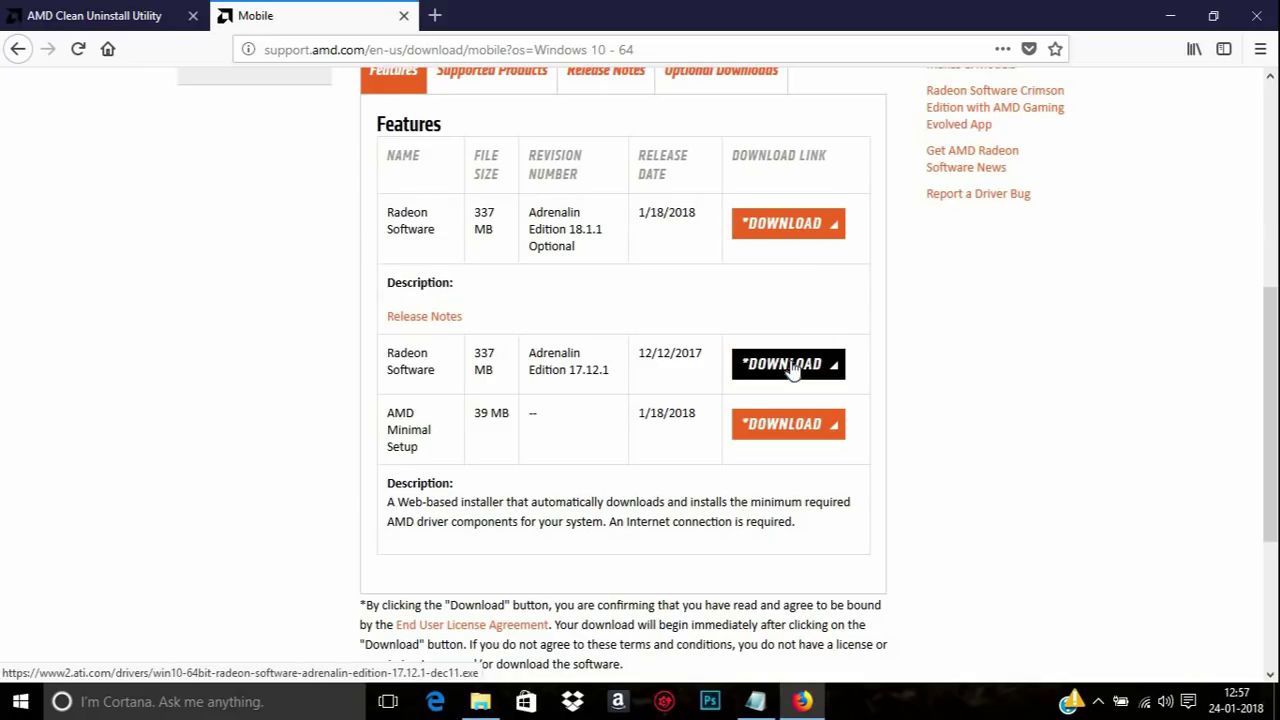
scroll(540, 180, up, 3)
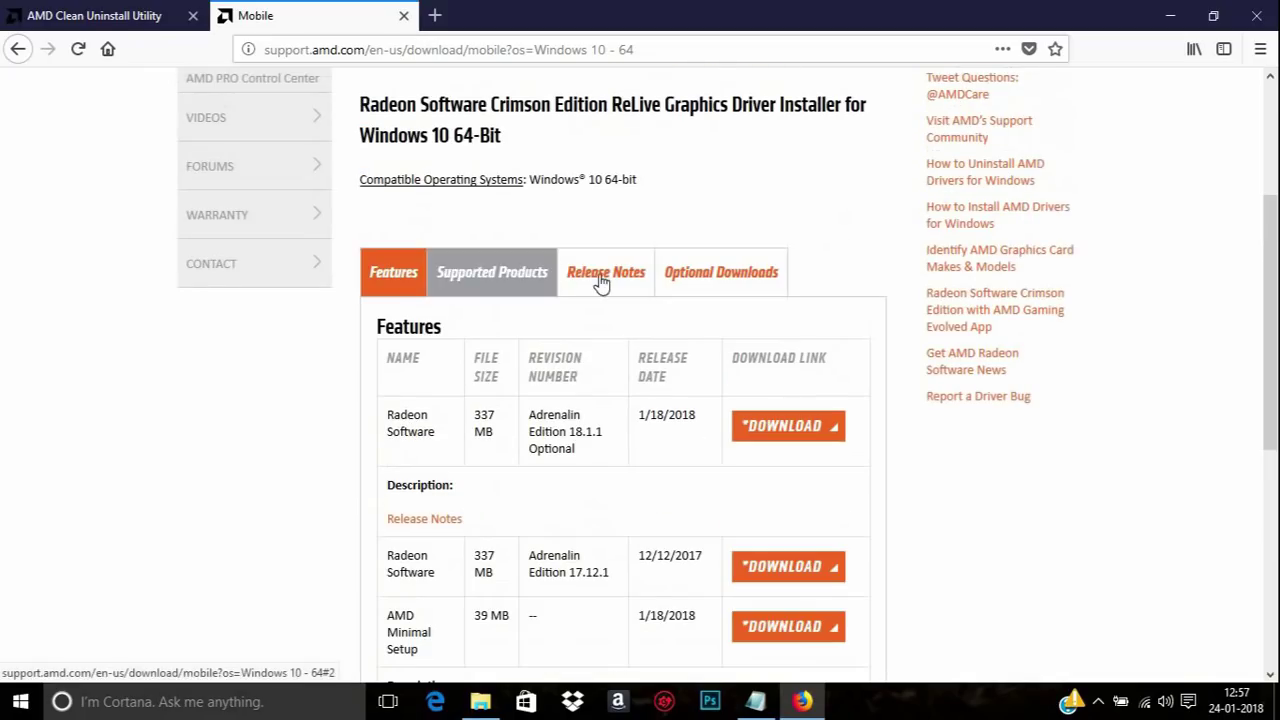
Read the driver's release notes and look through its optional downloads.
click(606, 280)
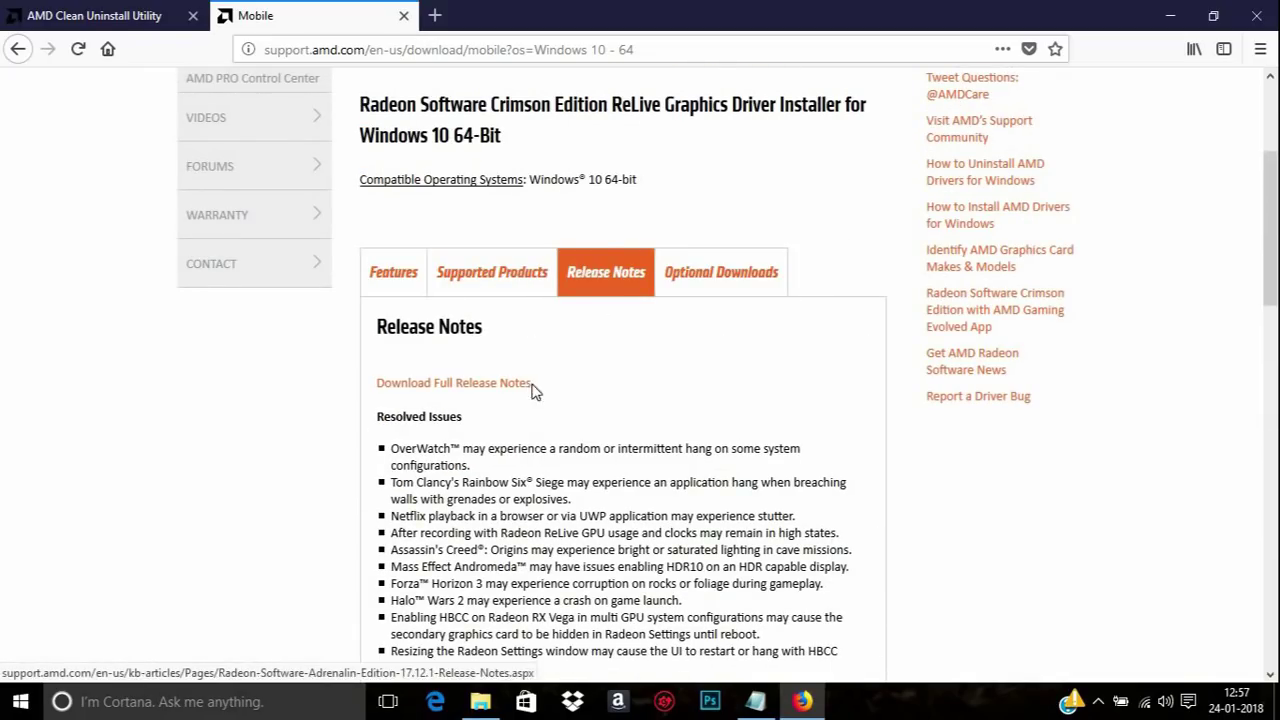
scroll(443, 378, down, 3)
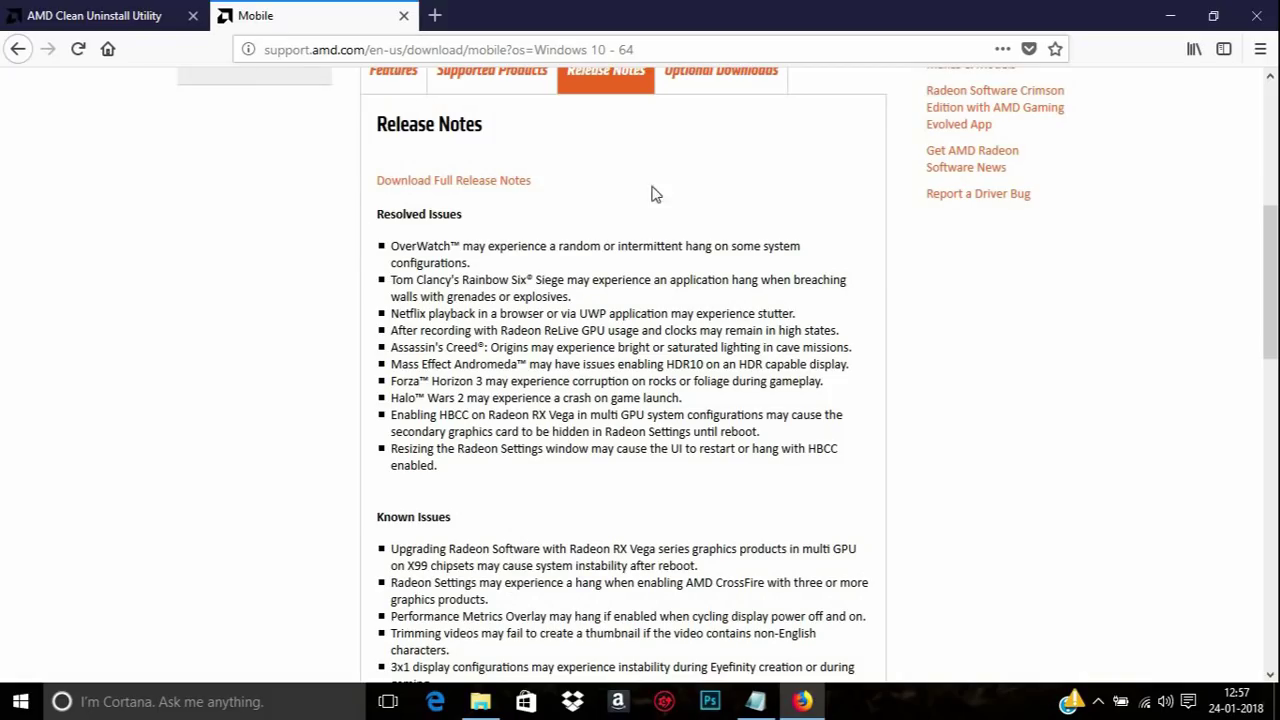
click(692, 76)
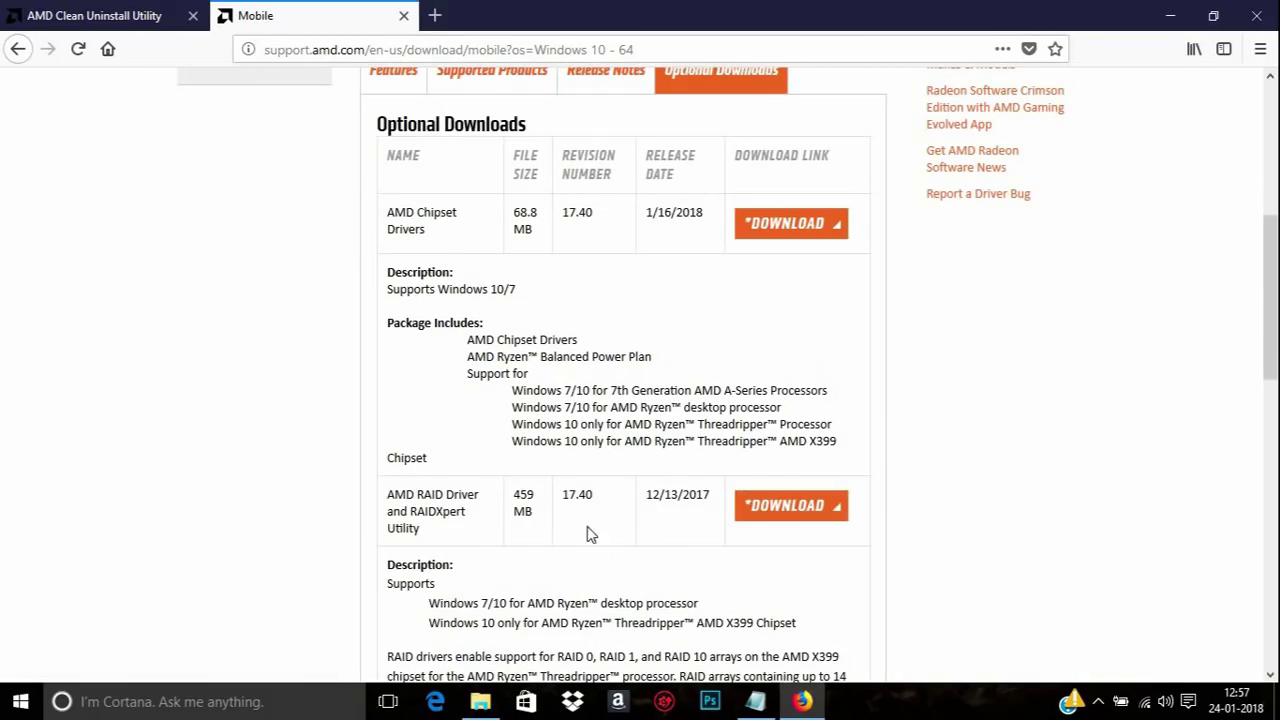
scroll(649, 282, up, 1)
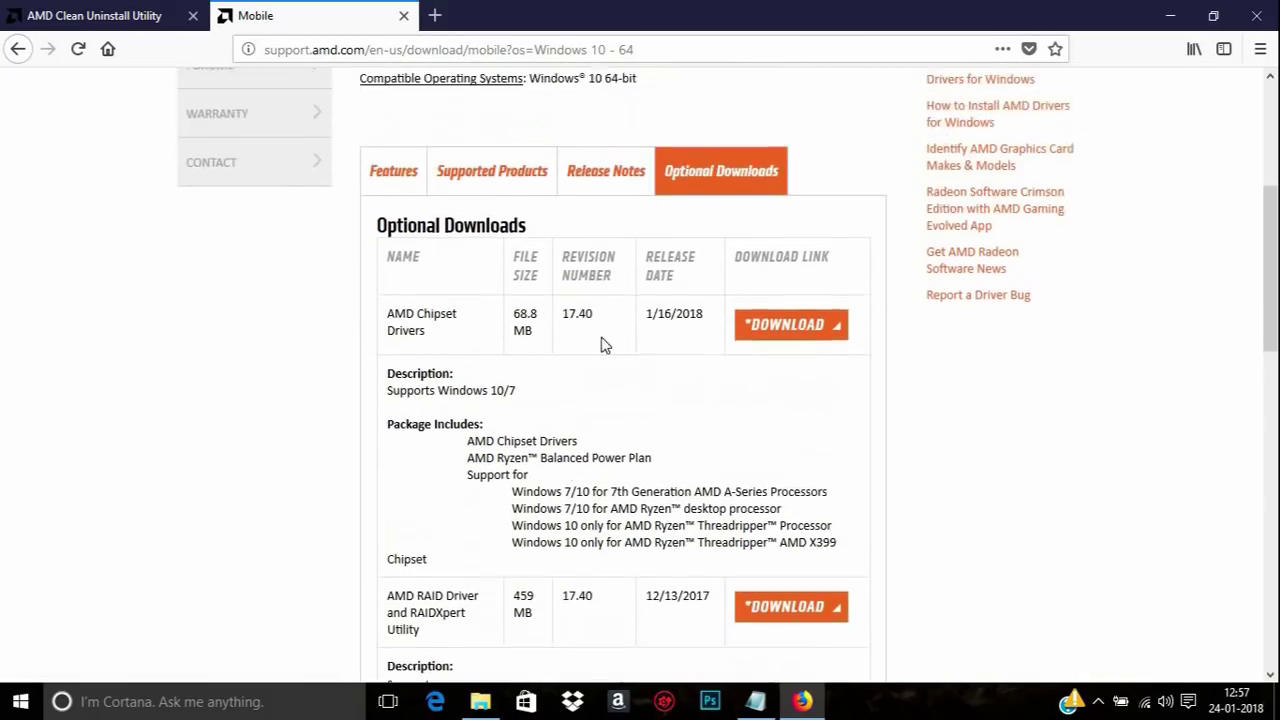
scroll(600, 343, down, 4)
scroll(540, 371, up, 7)
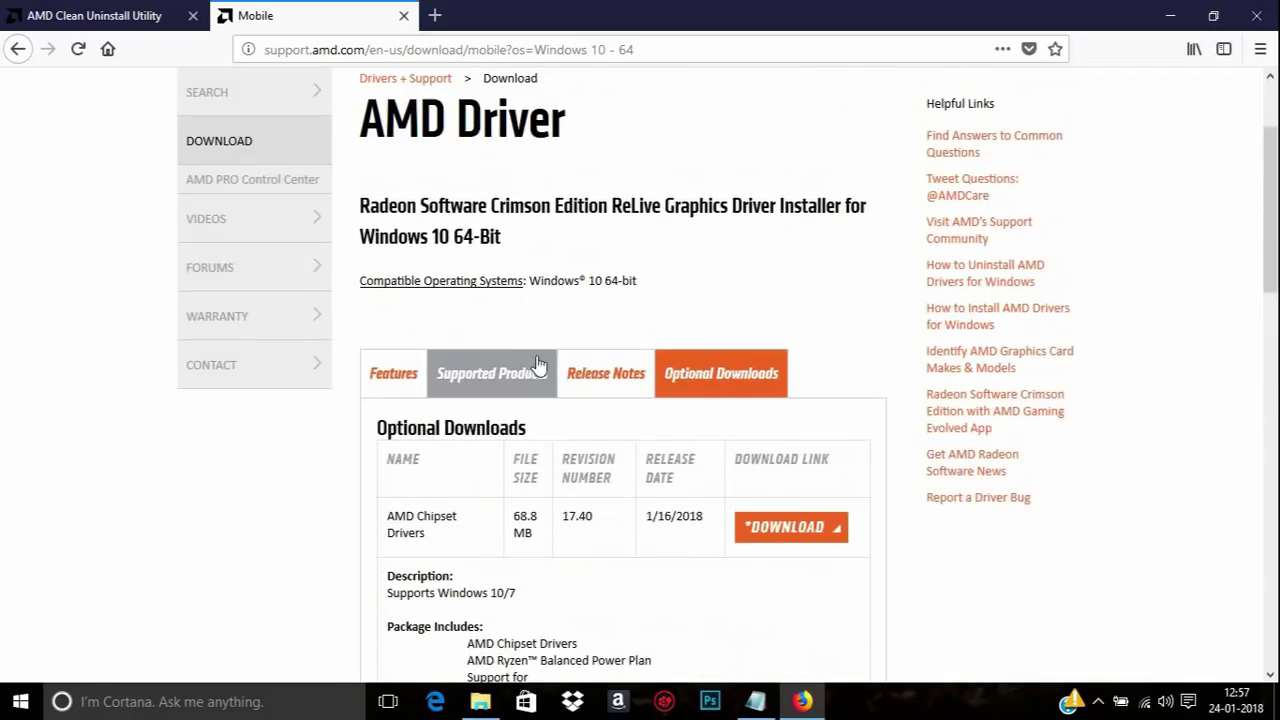
Return to the Download Drivers page and open the information page about the AMD Driver Autodetect tool.
click(16, 50)
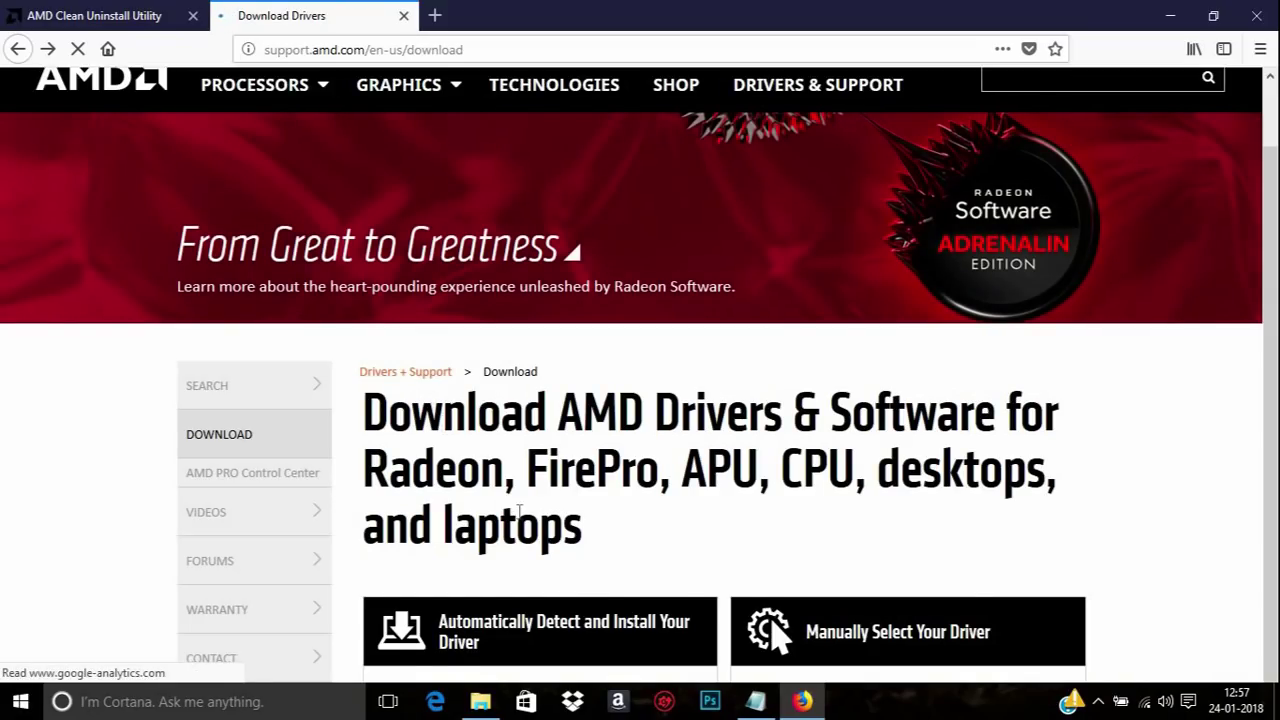
scroll(520, 510, down, 3)
scroll(548, 505, down, 3)
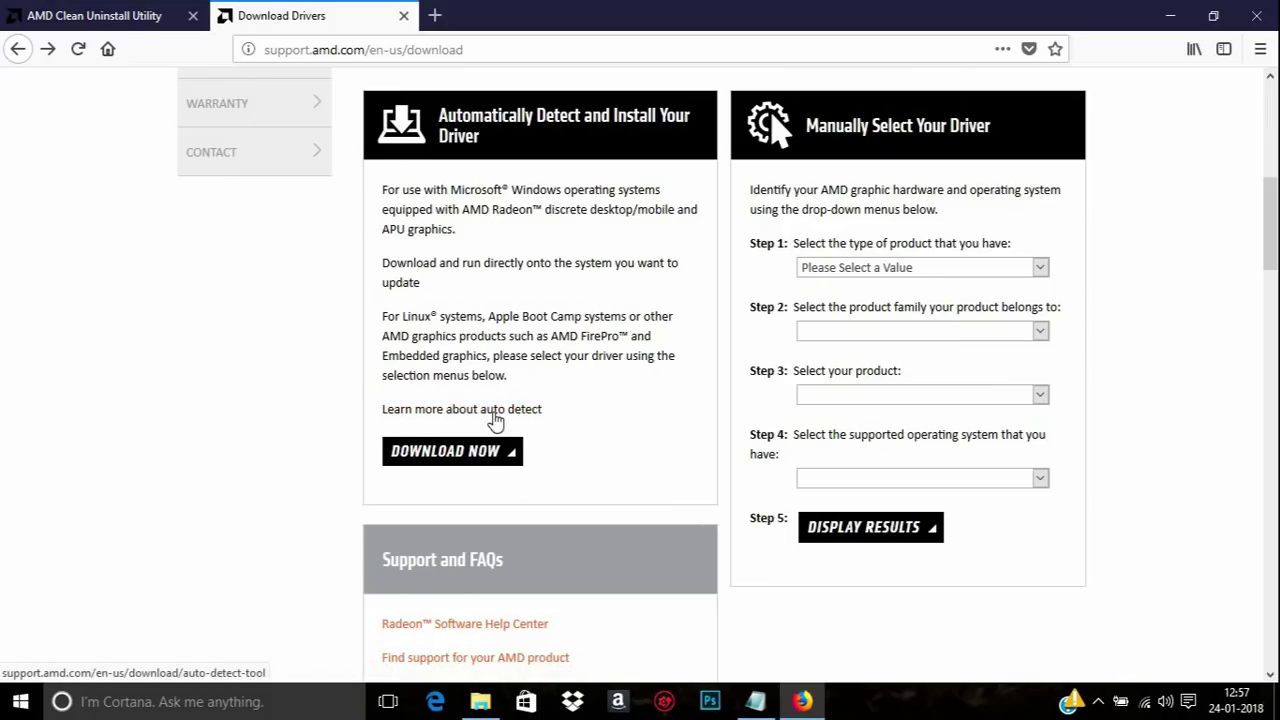
click(421, 412)
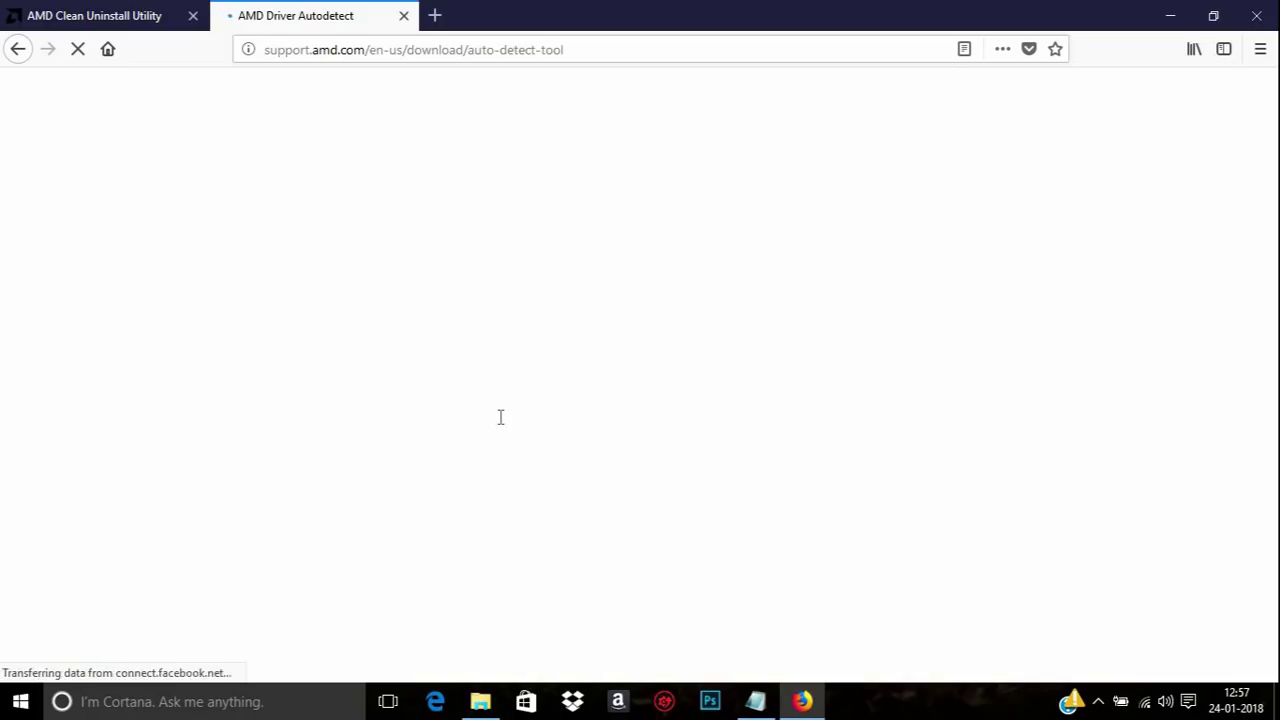
scroll(608, 525, down, 1)
scroll(608, 525, down, 1)
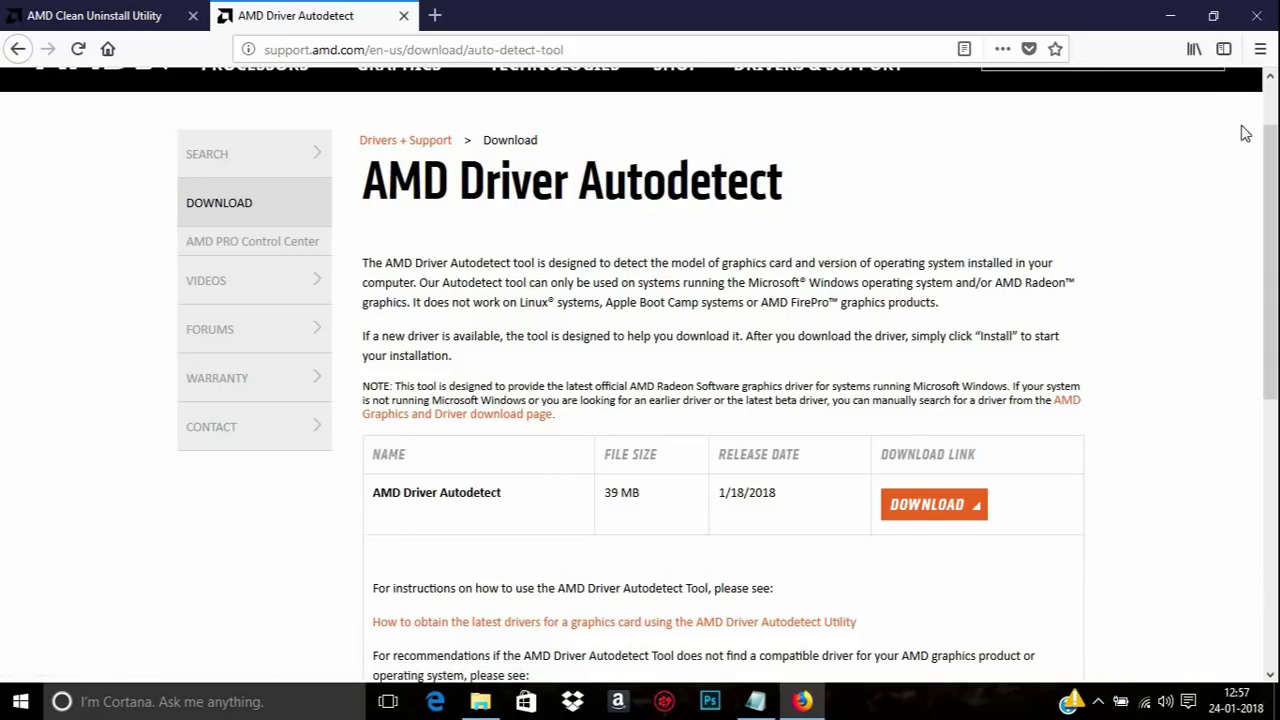
Minimize the browser and close the New Text Document note in Notepad without saving its changes.
click(1172, 22)
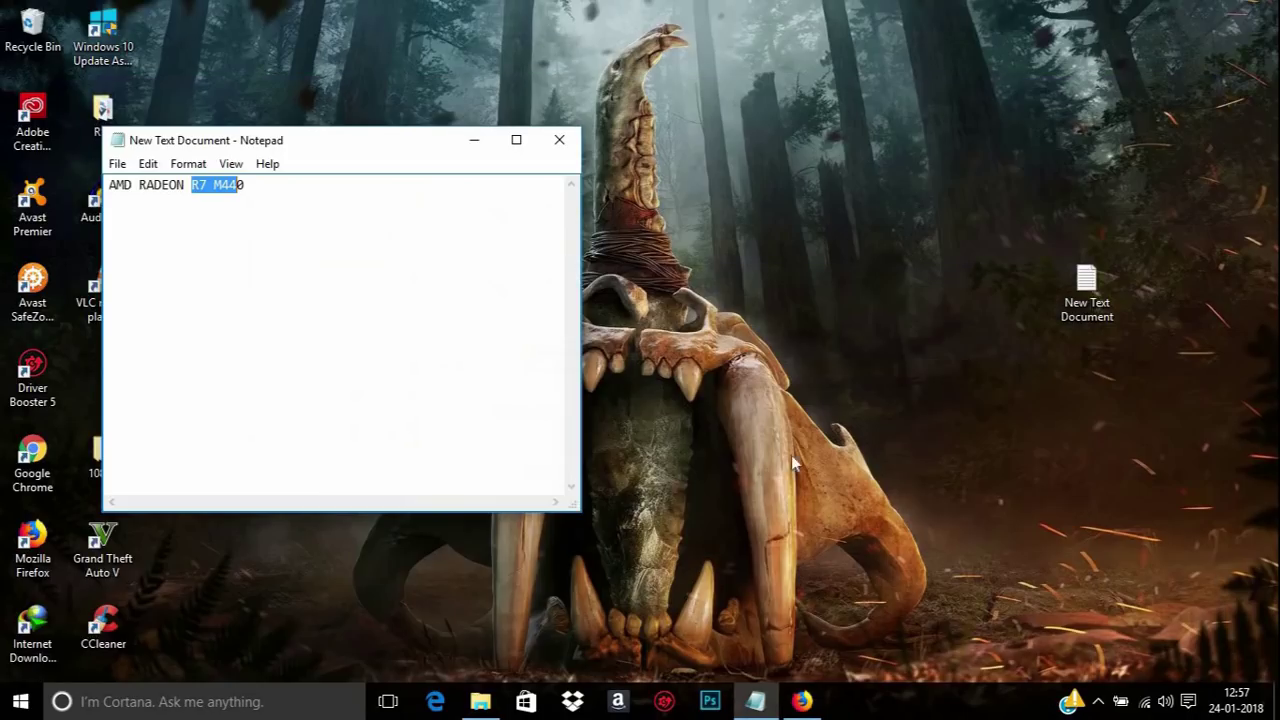
click(560, 140)
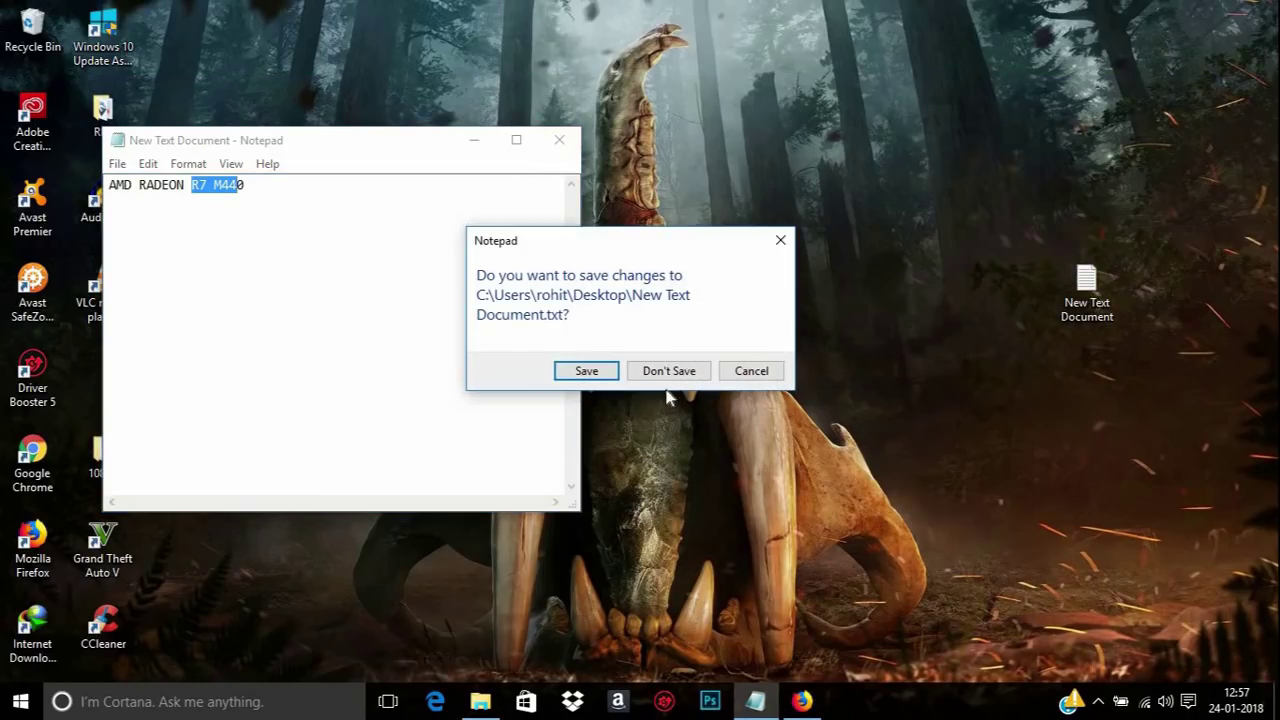
click(667, 369)
Run the Radeon Software Adrenalin Edition 18.1.1 installer from Downloads > Programs with the default destination folder, and accept the license agreement to install it.
click(484, 703)
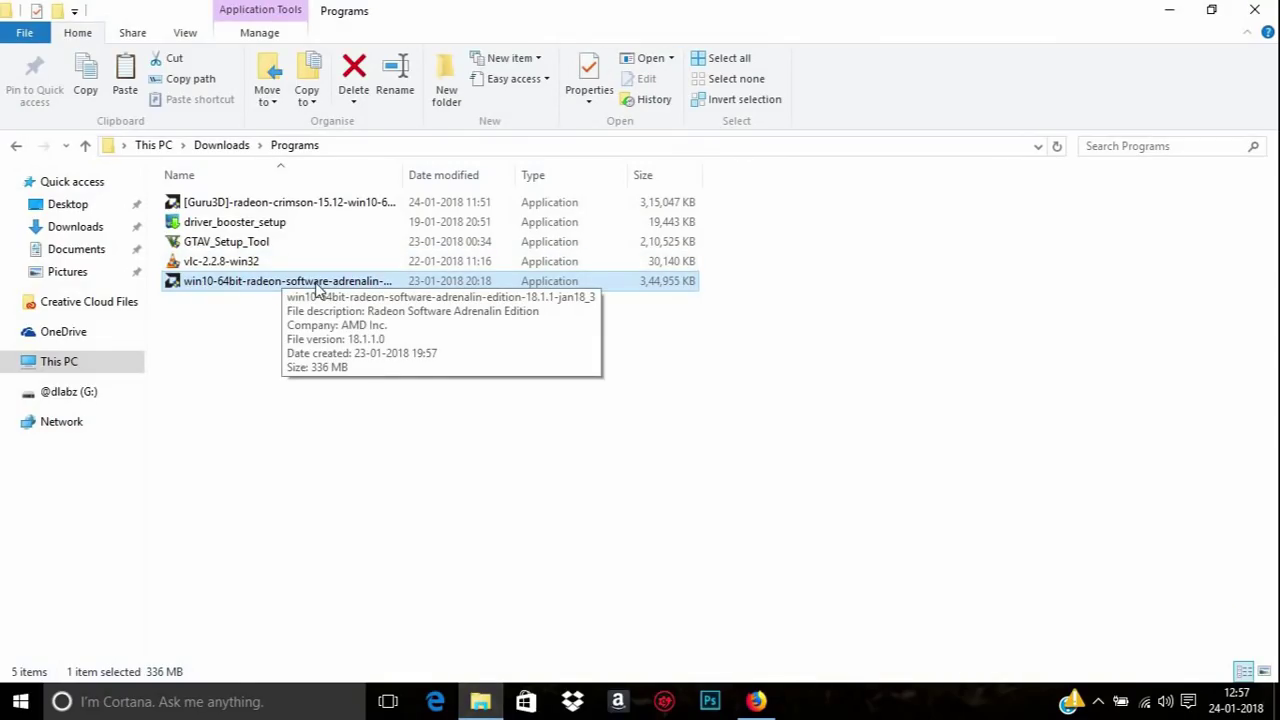
double_click(371, 283)
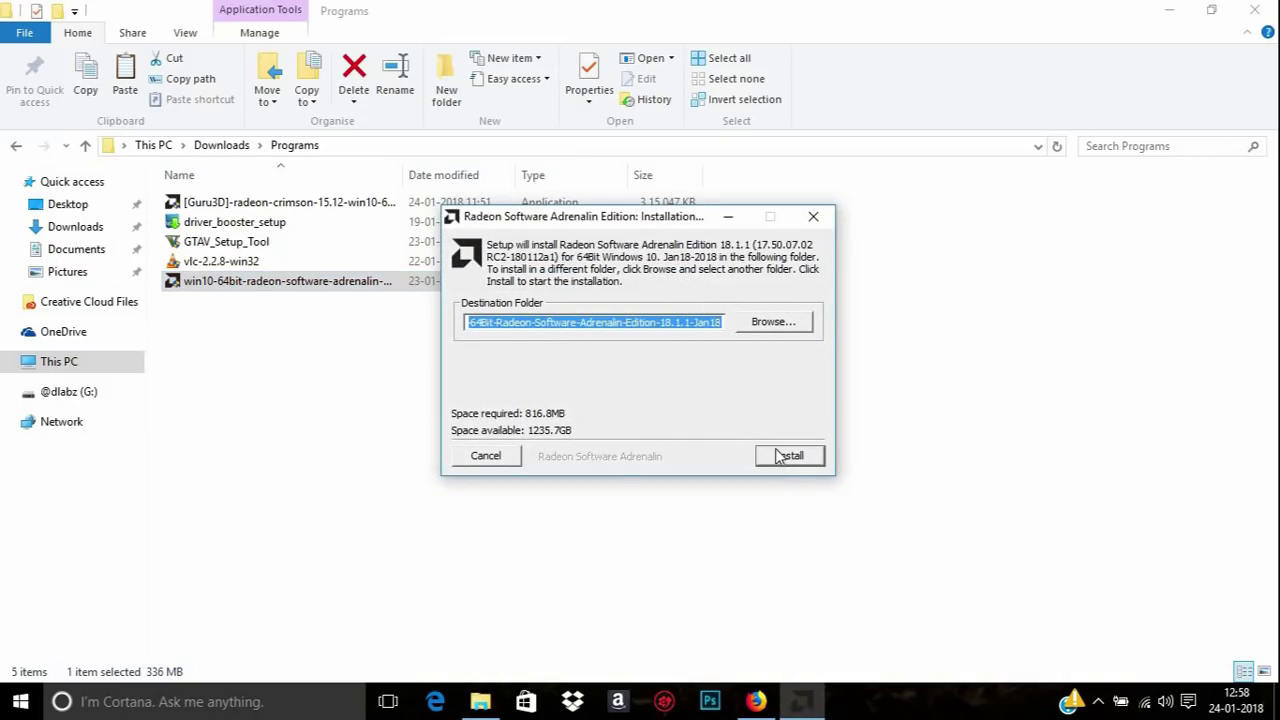
click(800, 458)
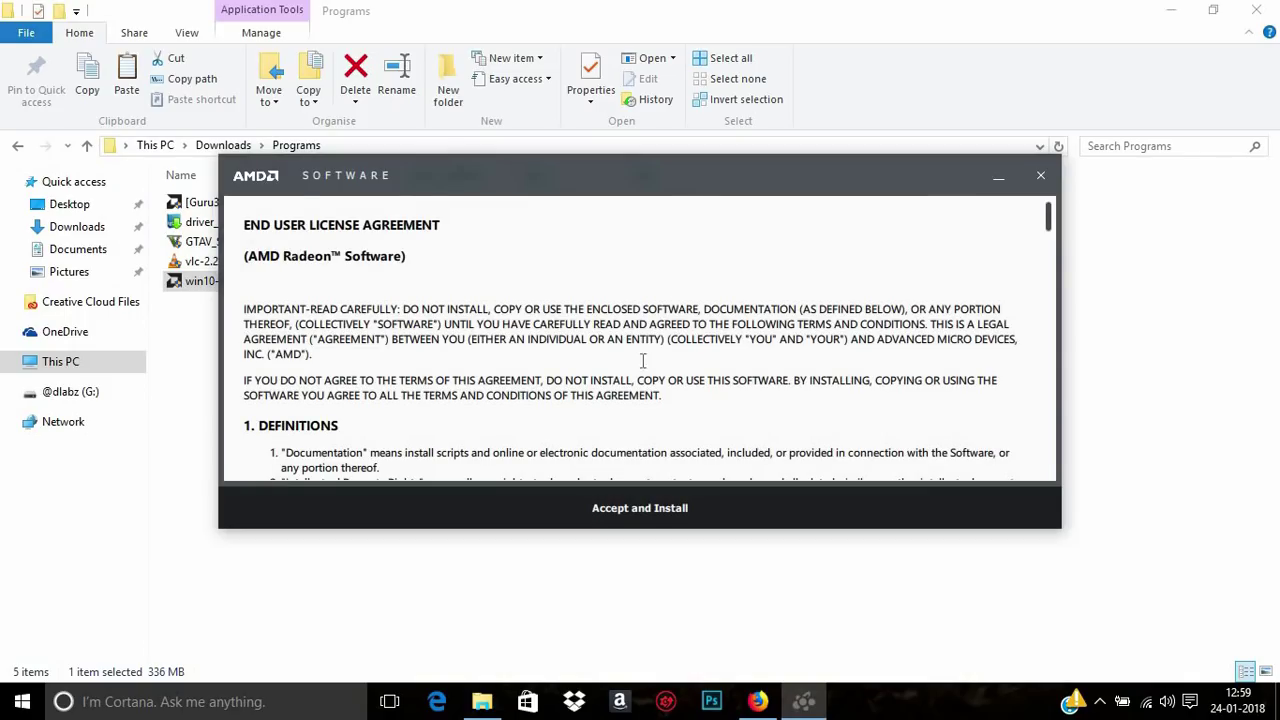
scroll(680, 302, down, 7)
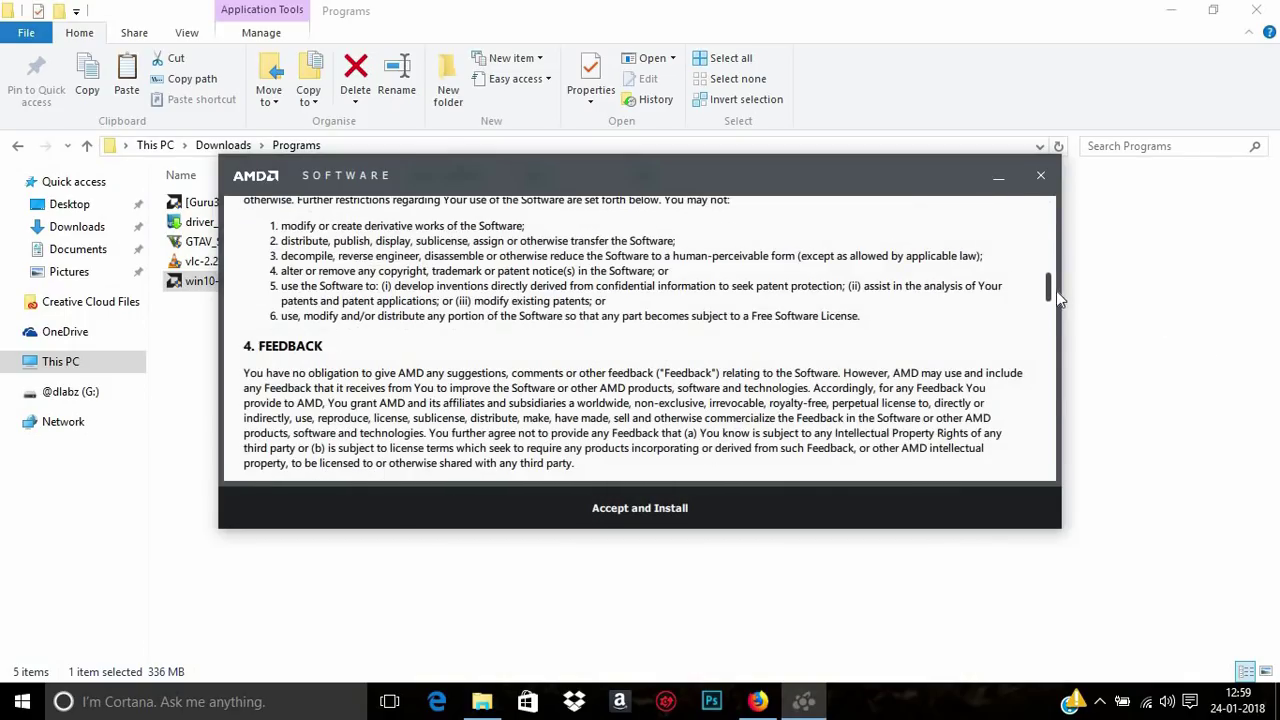
drag(1048, 292, 1045, 463)
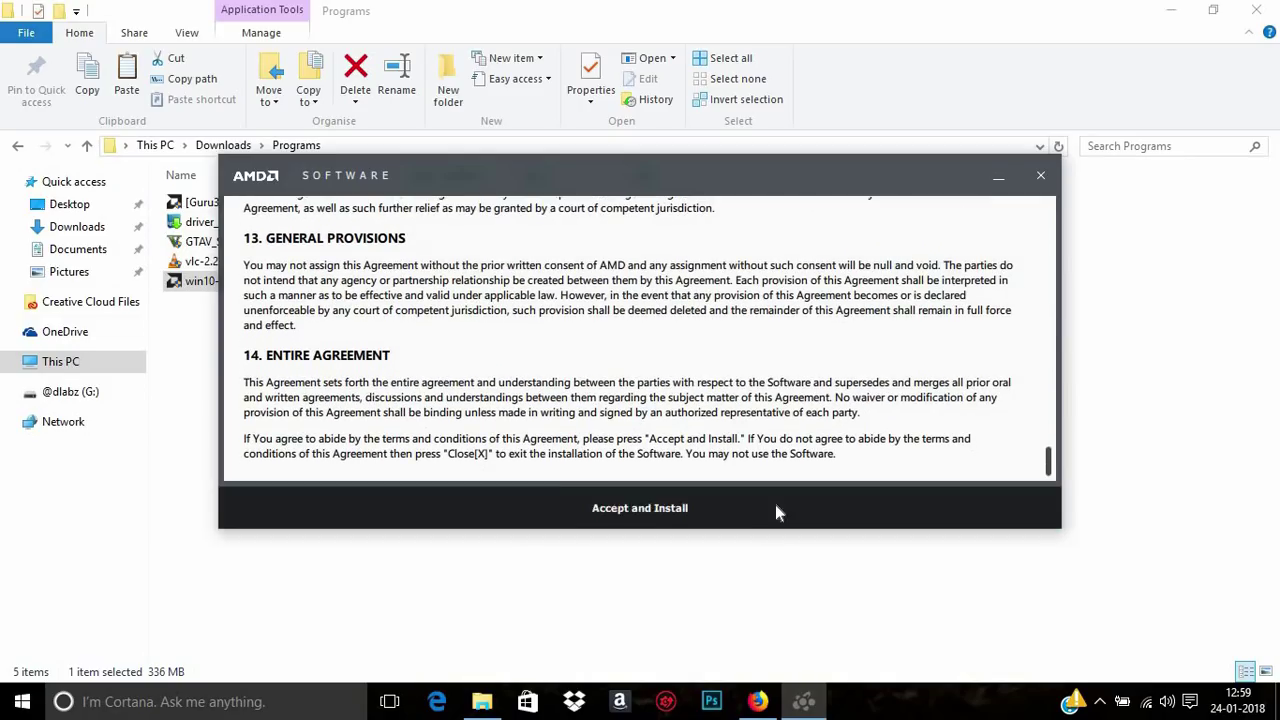
click(777, 508)
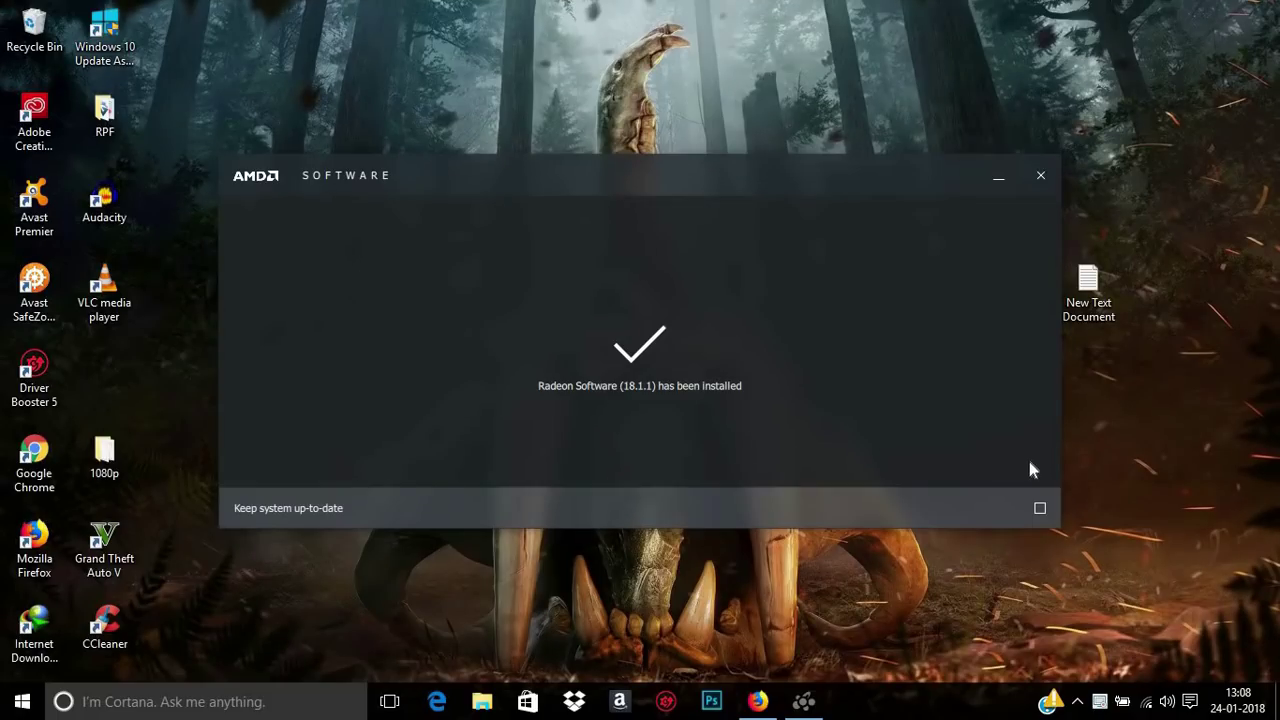
Enable Keep system up-to-date, close the AMD installer, then close the AMD web page it opens and minimize the browser.
click(1040, 508)
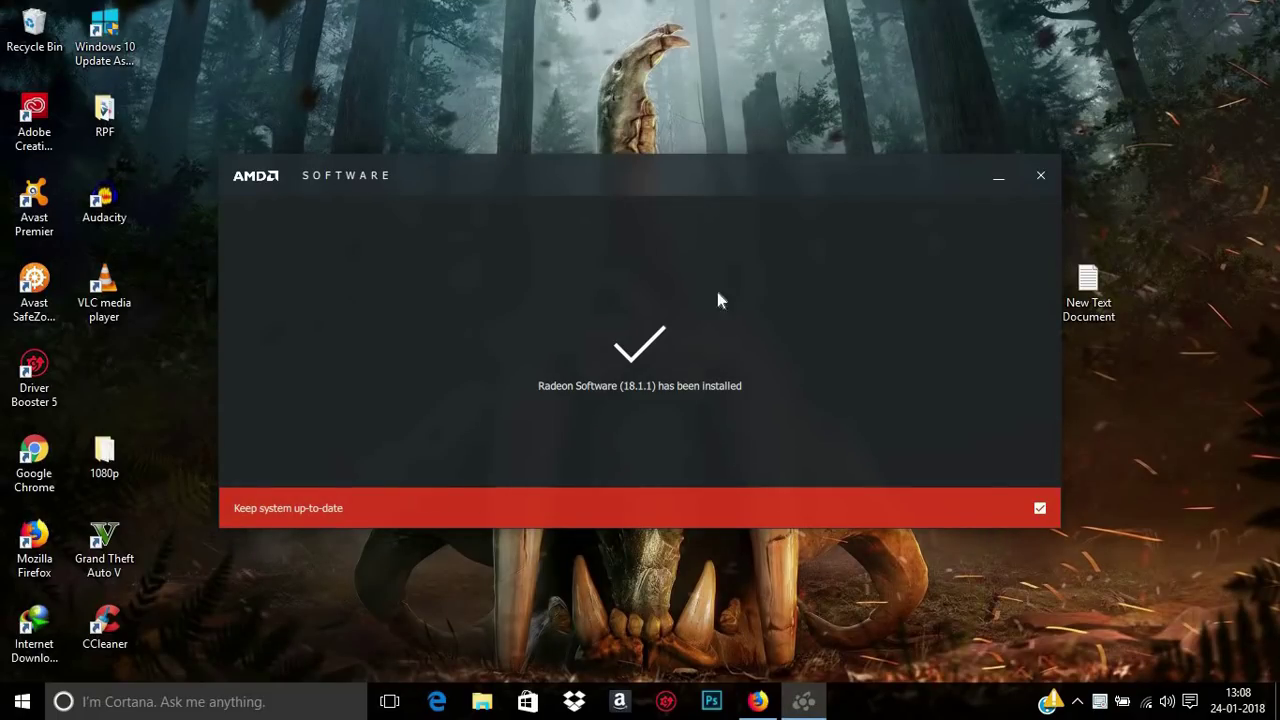
click(1042, 178)
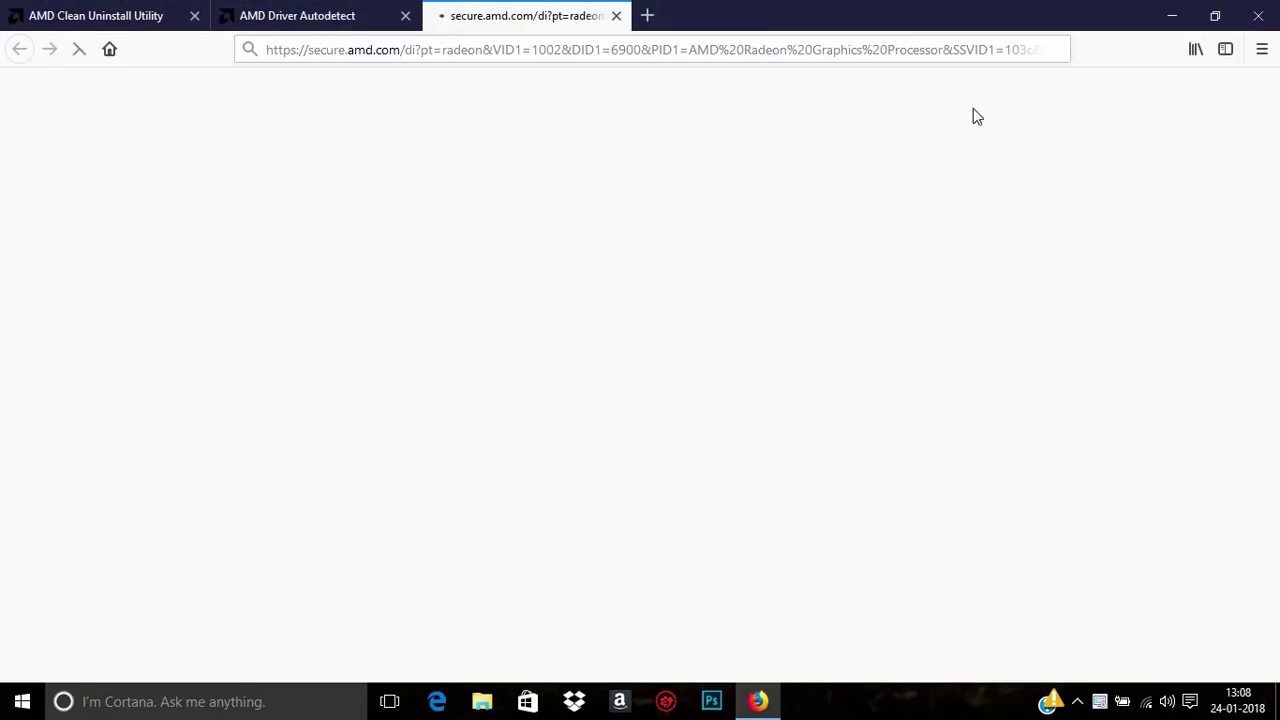
click(619, 16)
click(1171, 15)
Open AMD Radeon Settings from the desktop and move its window higher on the screen.
right_click(546, 116)
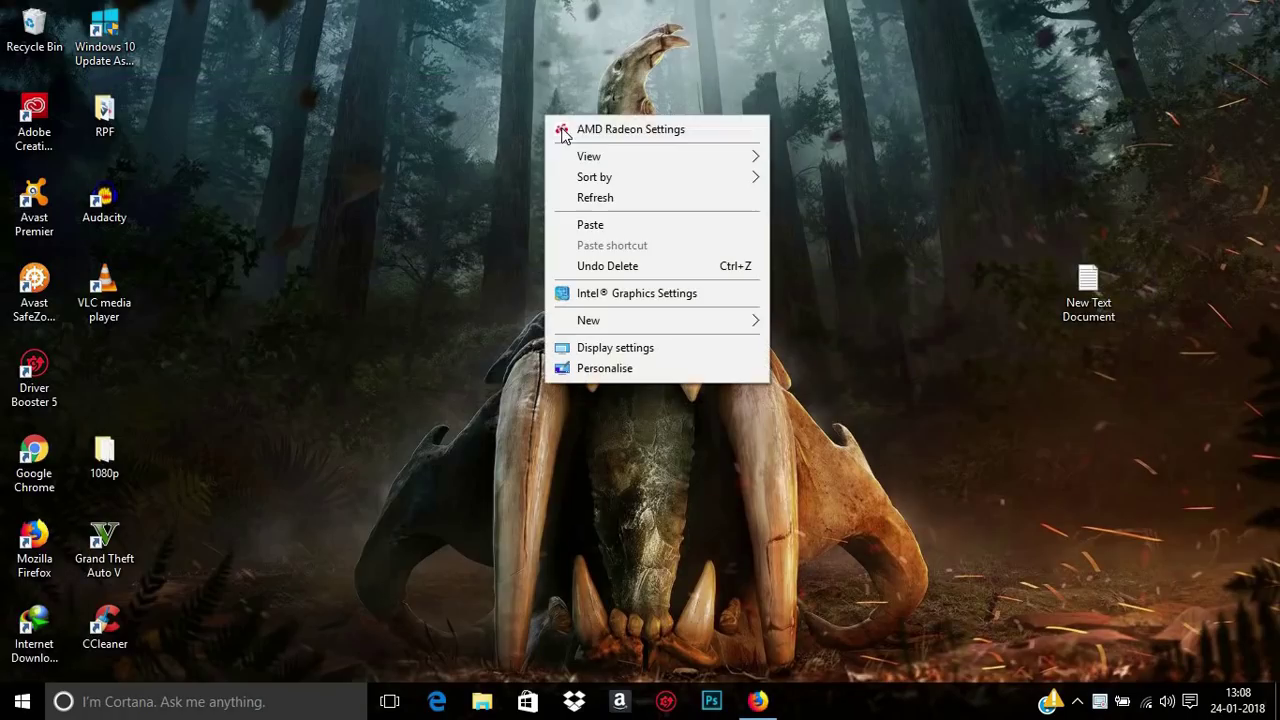
click(580, 133)
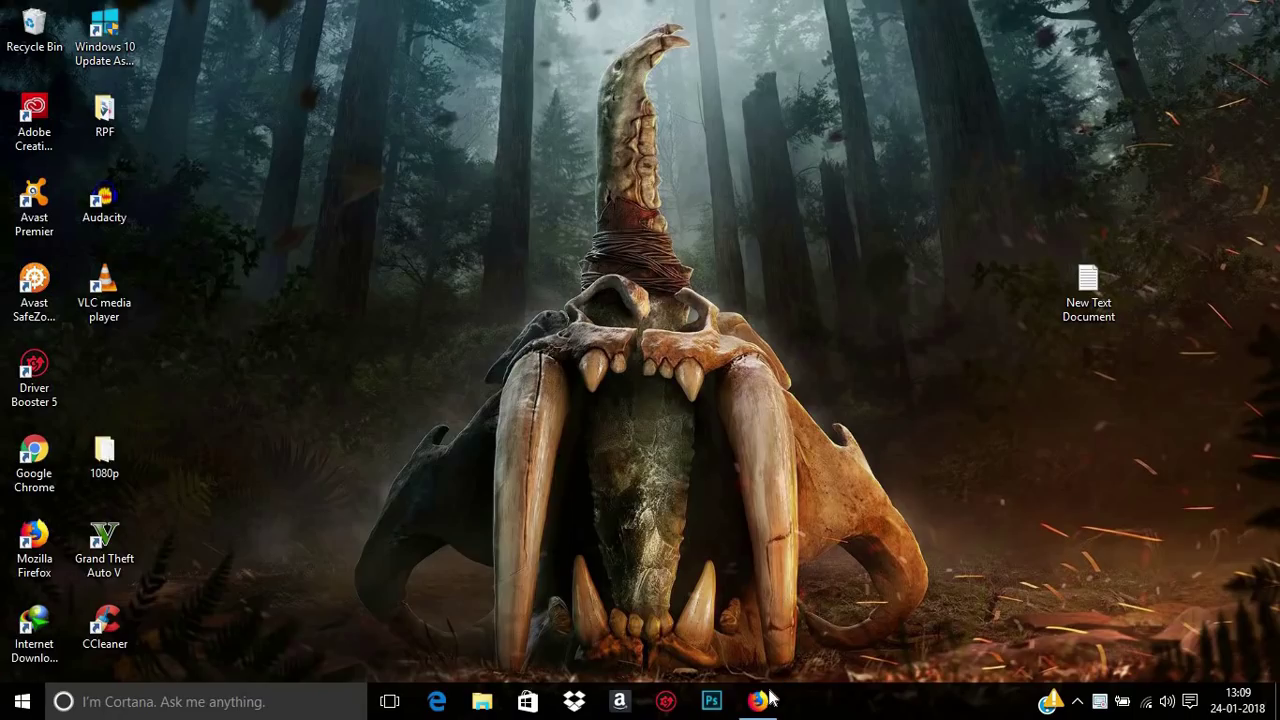
mouse_move(769, 699)
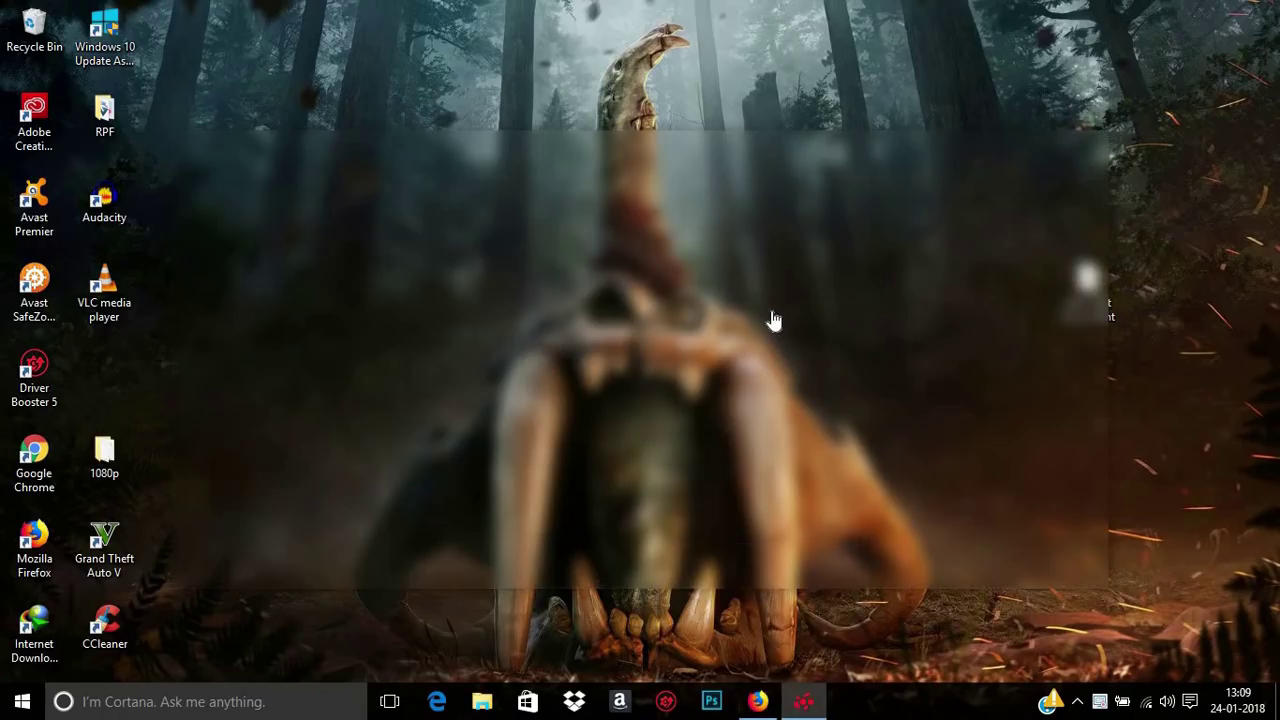
drag(753, 134, 745, 84)
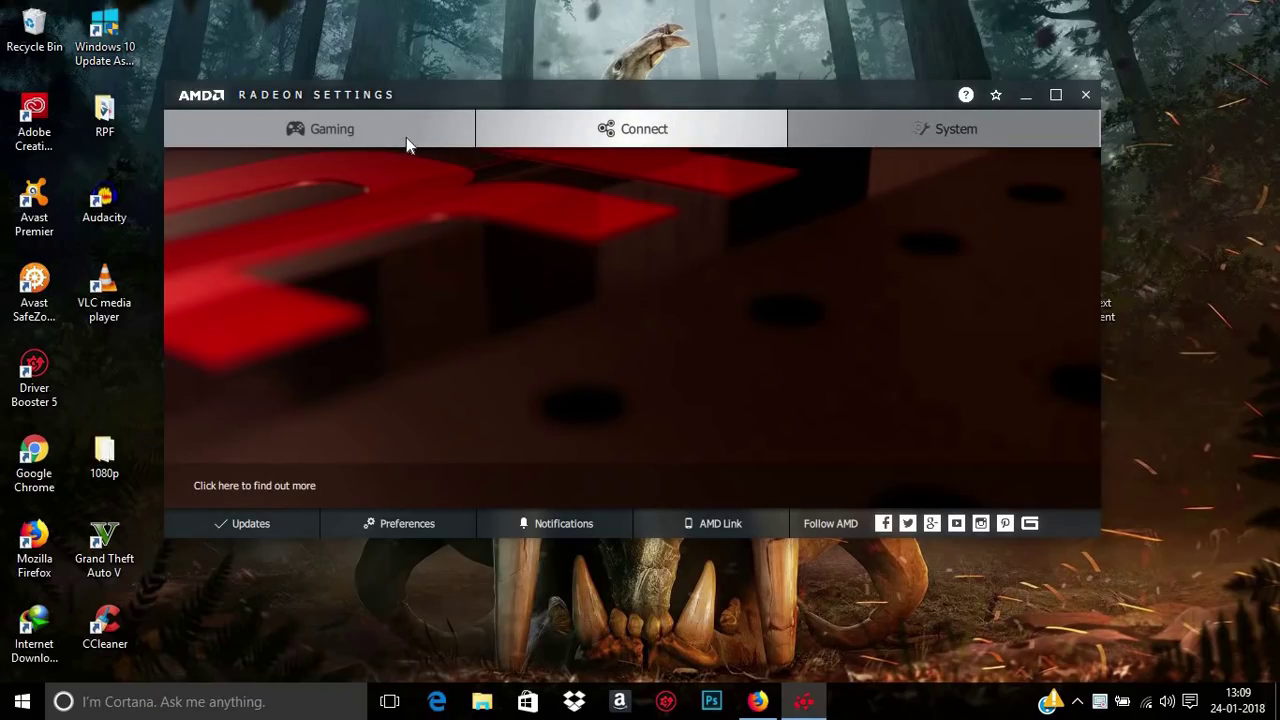
Look at the Gaming profiles and the System overview in Radeon Settings.
mouse_move(406, 137)
click(516, 198)
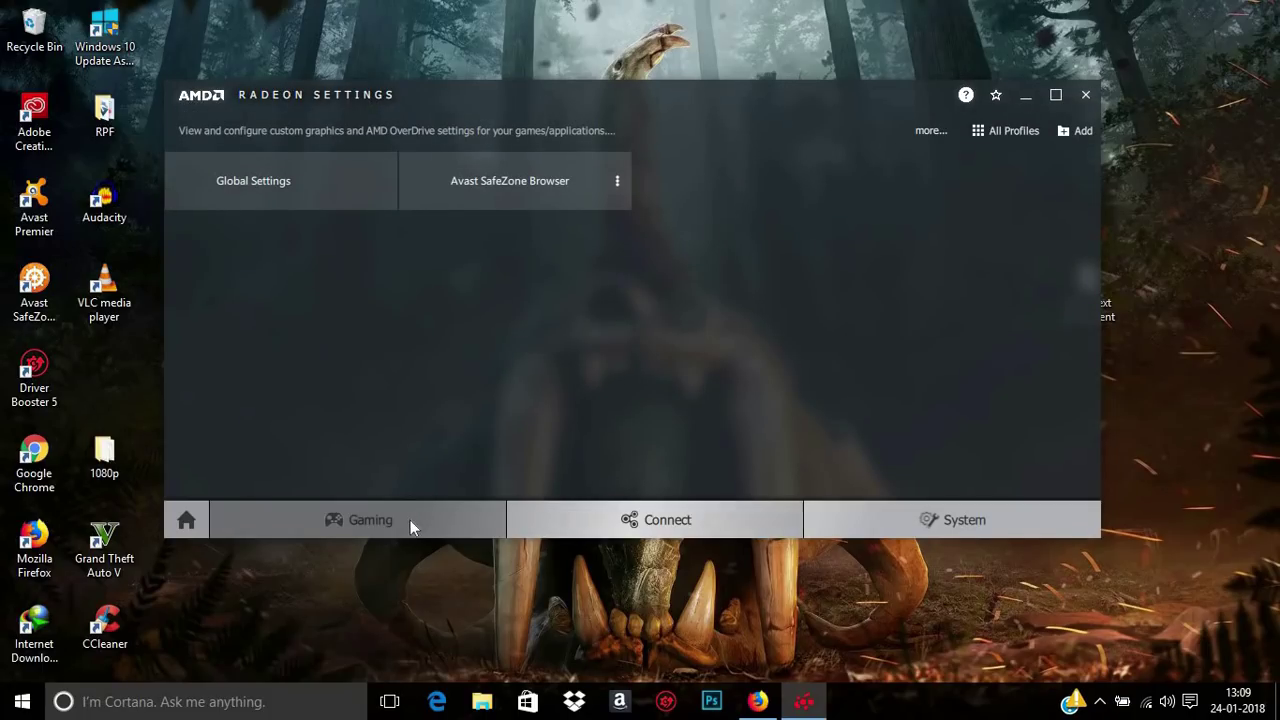
click(458, 455)
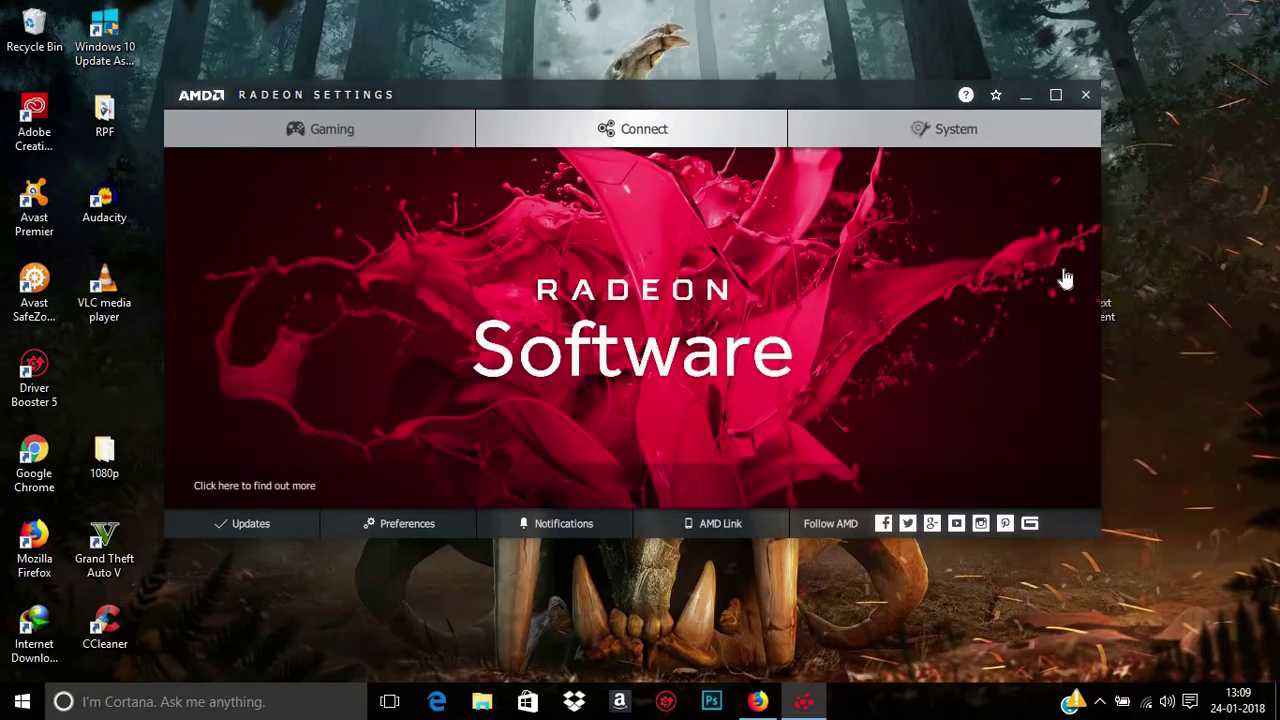
mouse_move(890, 190)
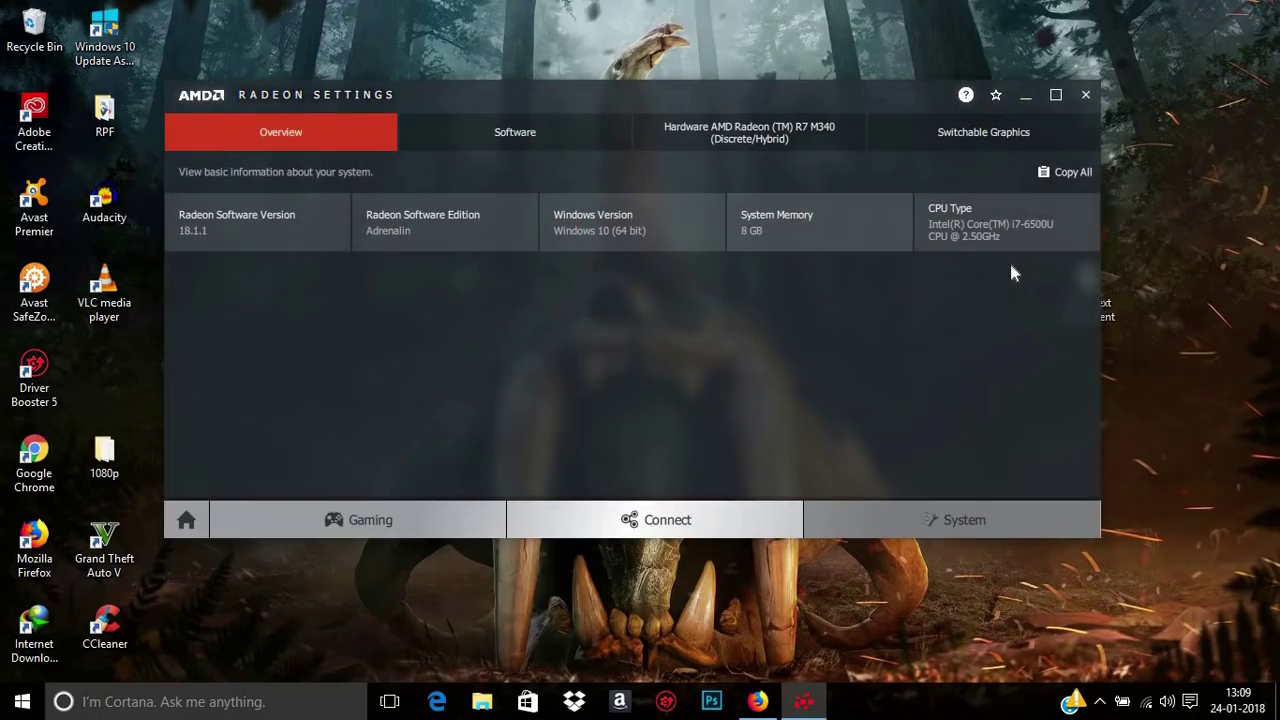
Check the graphics software details and the basic system overview, including the Radeon Software version and edition.
click(1021, 137)
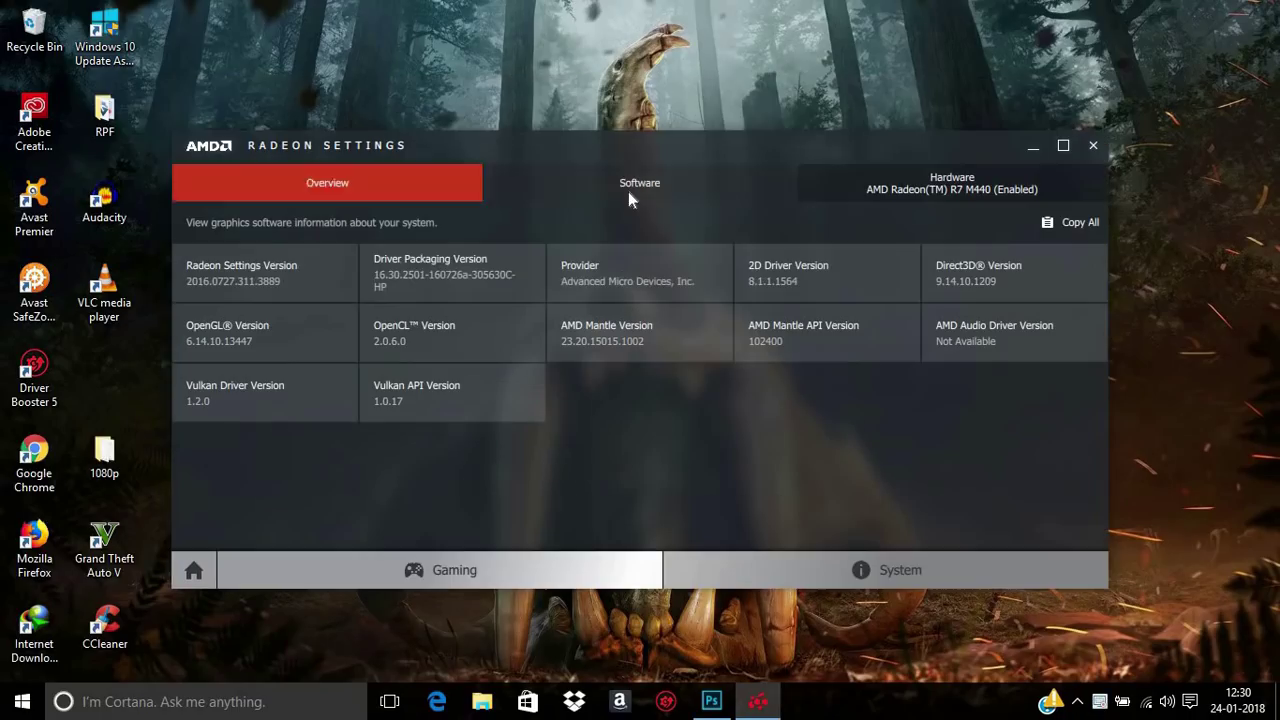
click(650, 187)
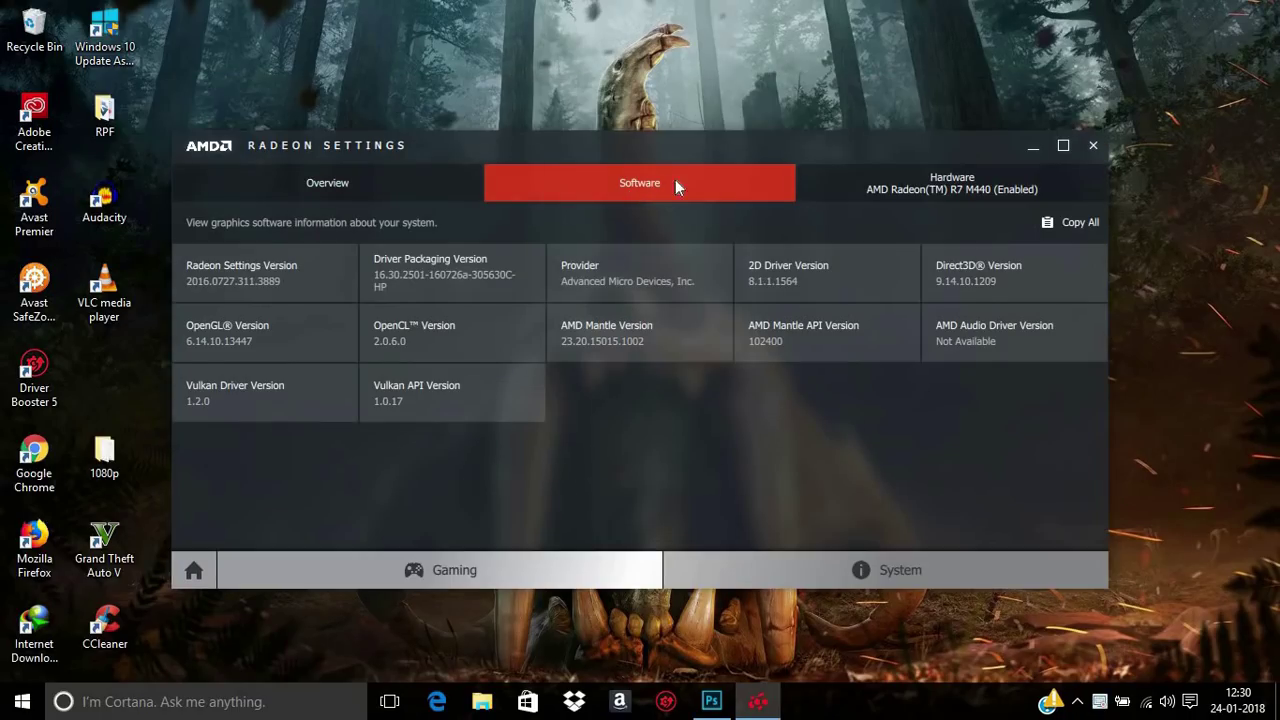
click(434, 190)
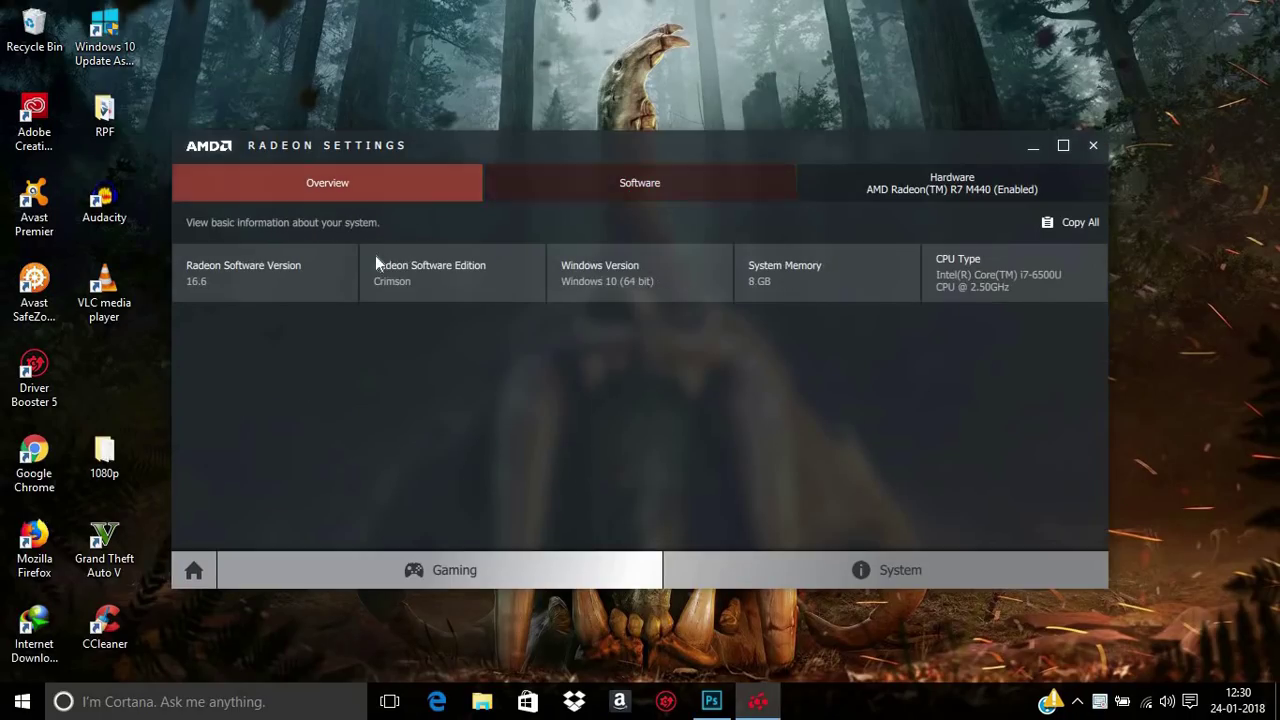
Open Radeon Additional Settings from the Radeon Settings preferences and move the Radeon Settings window slightly.
click(194, 566)
click(297, 576)
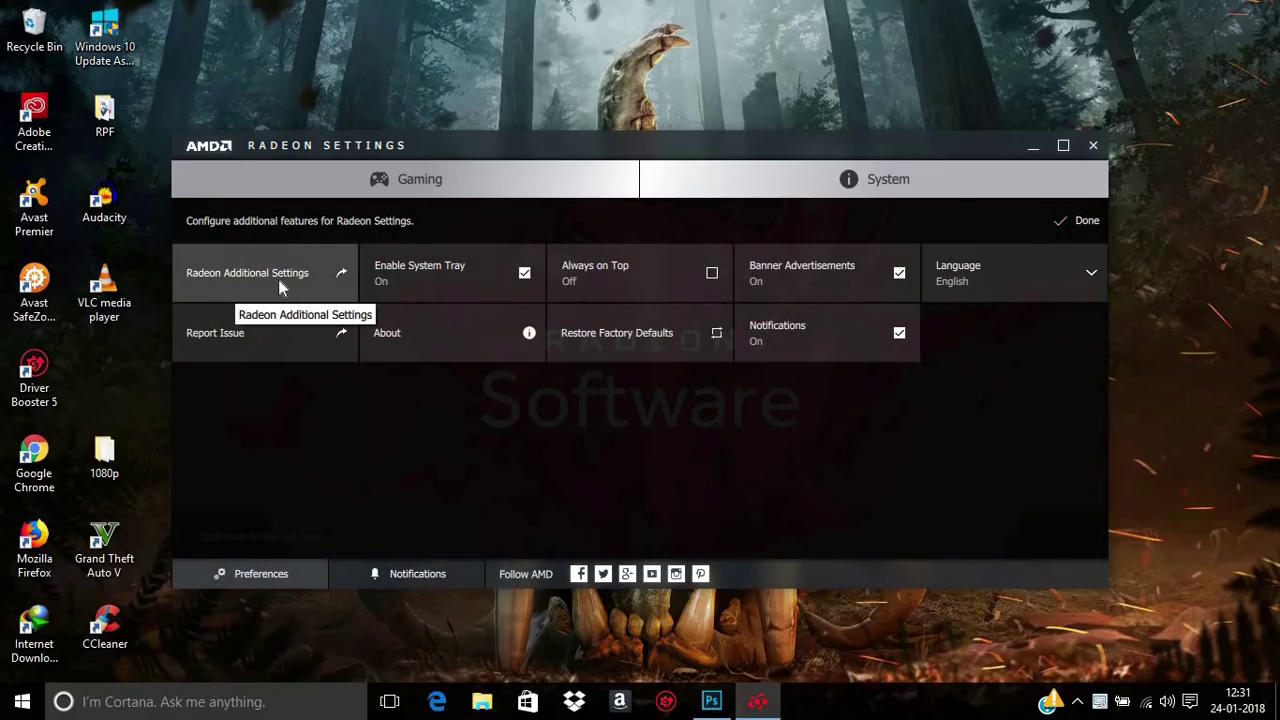
click(330, 281)
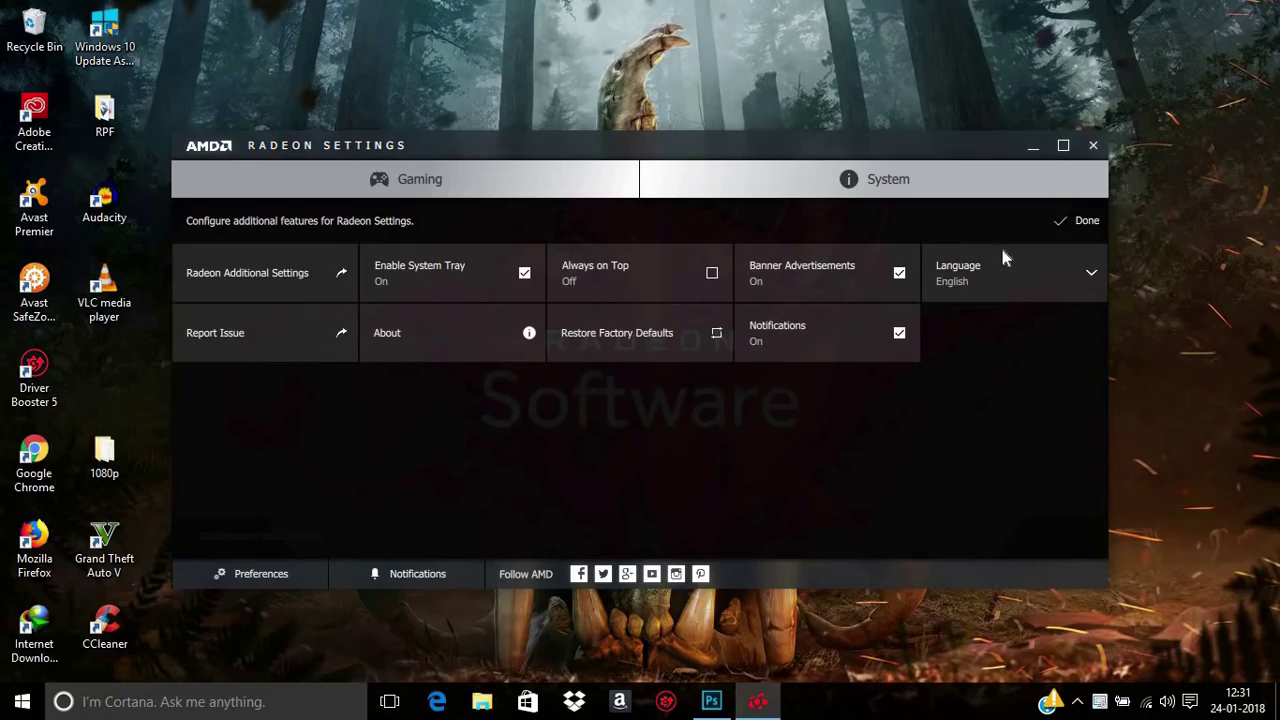
drag(949, 150, 988, 188)
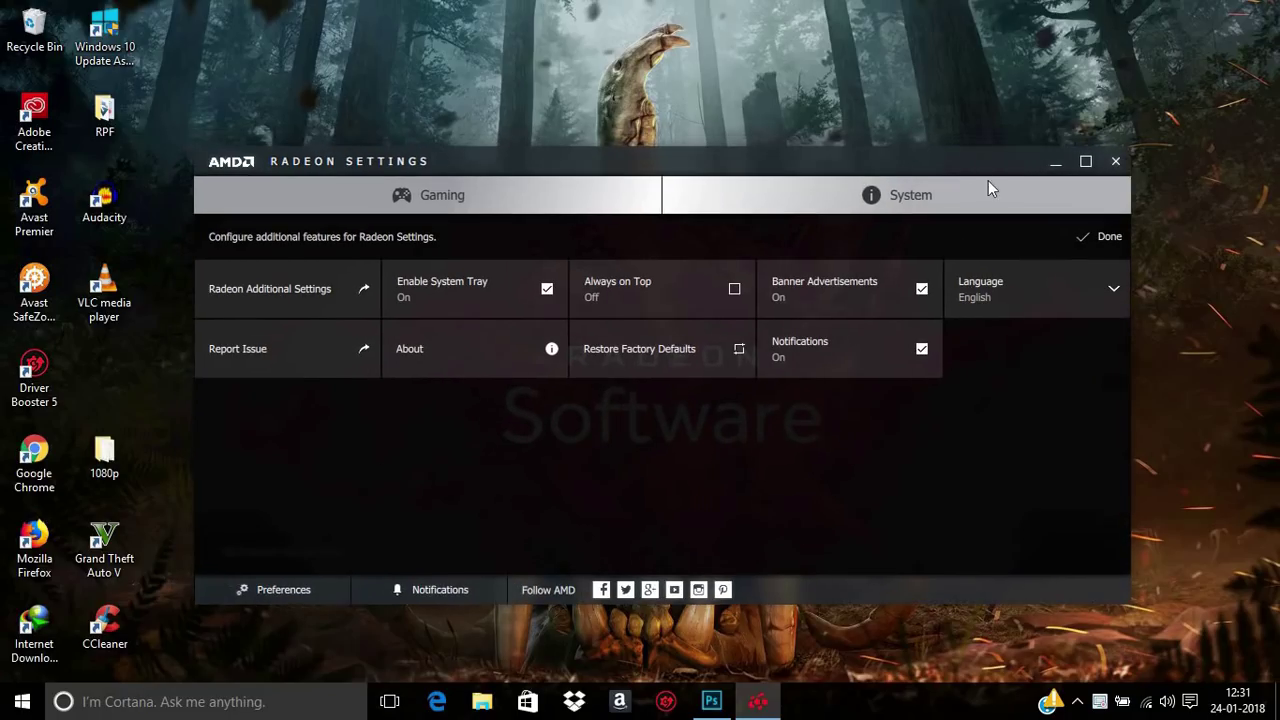
Minimize Radeon Settings and apply Maximize performance as the plugged-in global application setting for switchable graphics.
click(1053, 163)
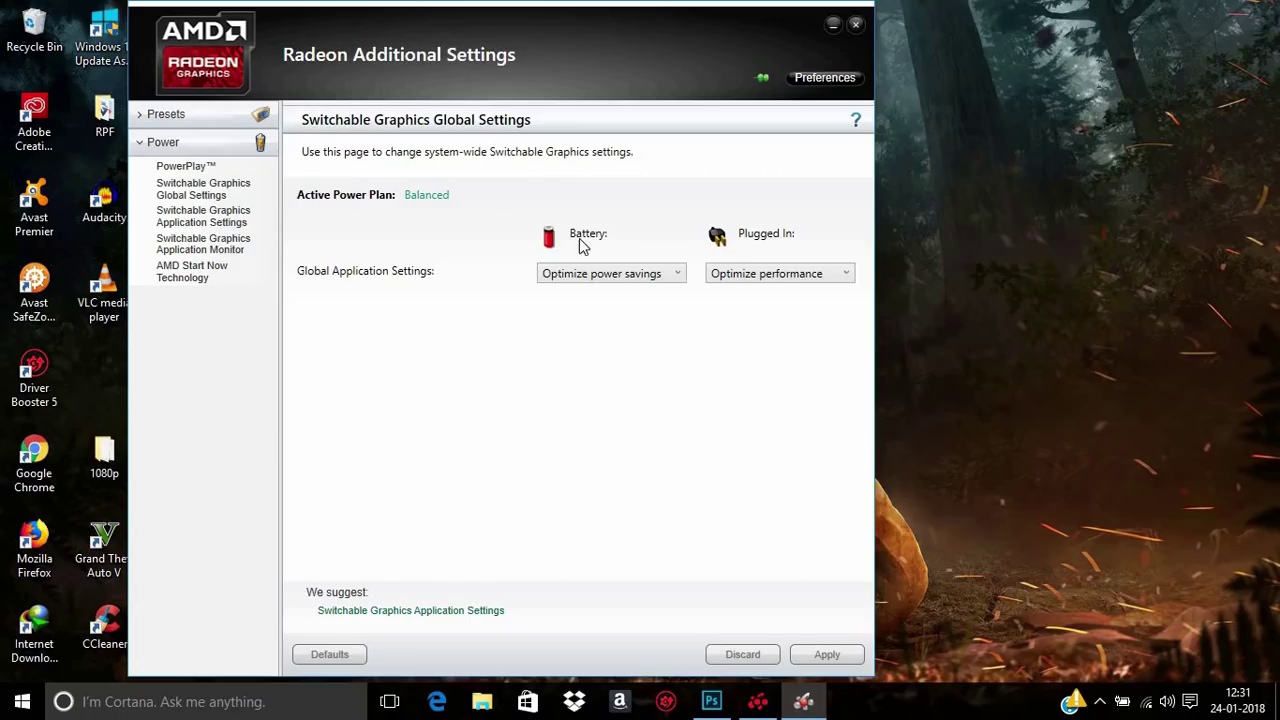
click(779, 276)
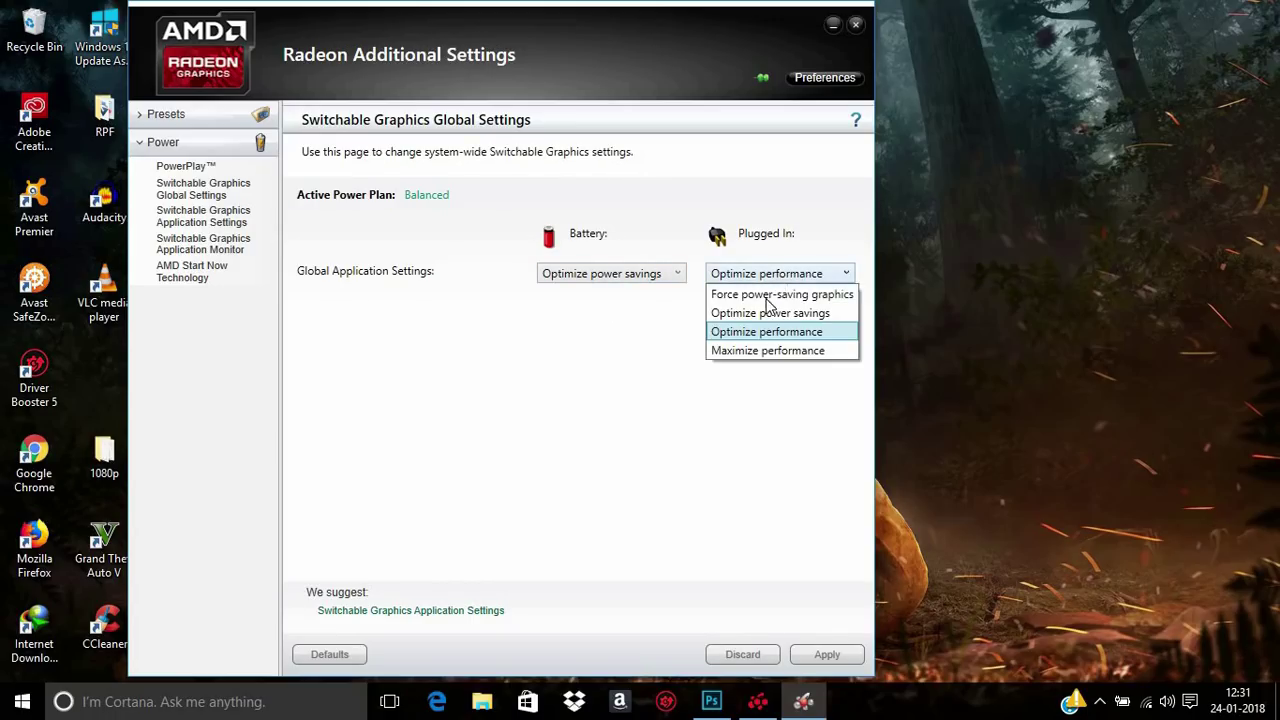
click(764, 351)
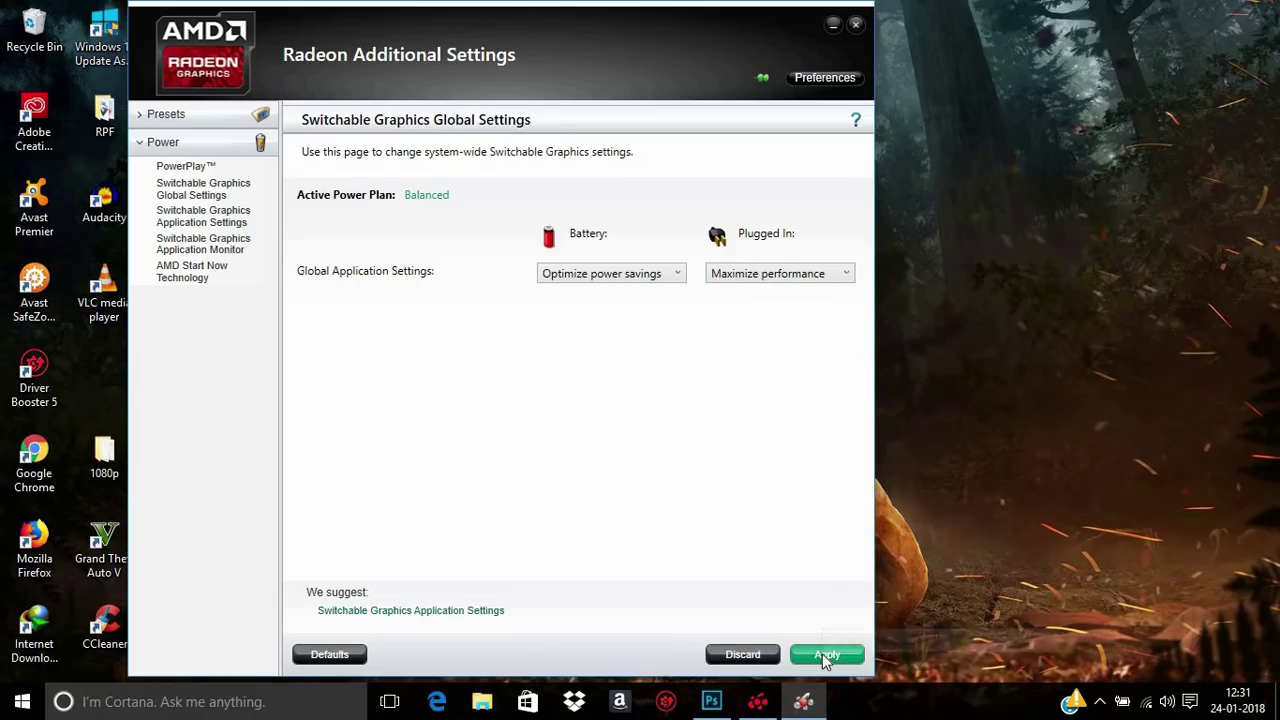
Add the GTA5 application from the GTA 5 folder on the GamerZone (I:) drive to the Switchable Graphics Application Settings.
click(204, 222)
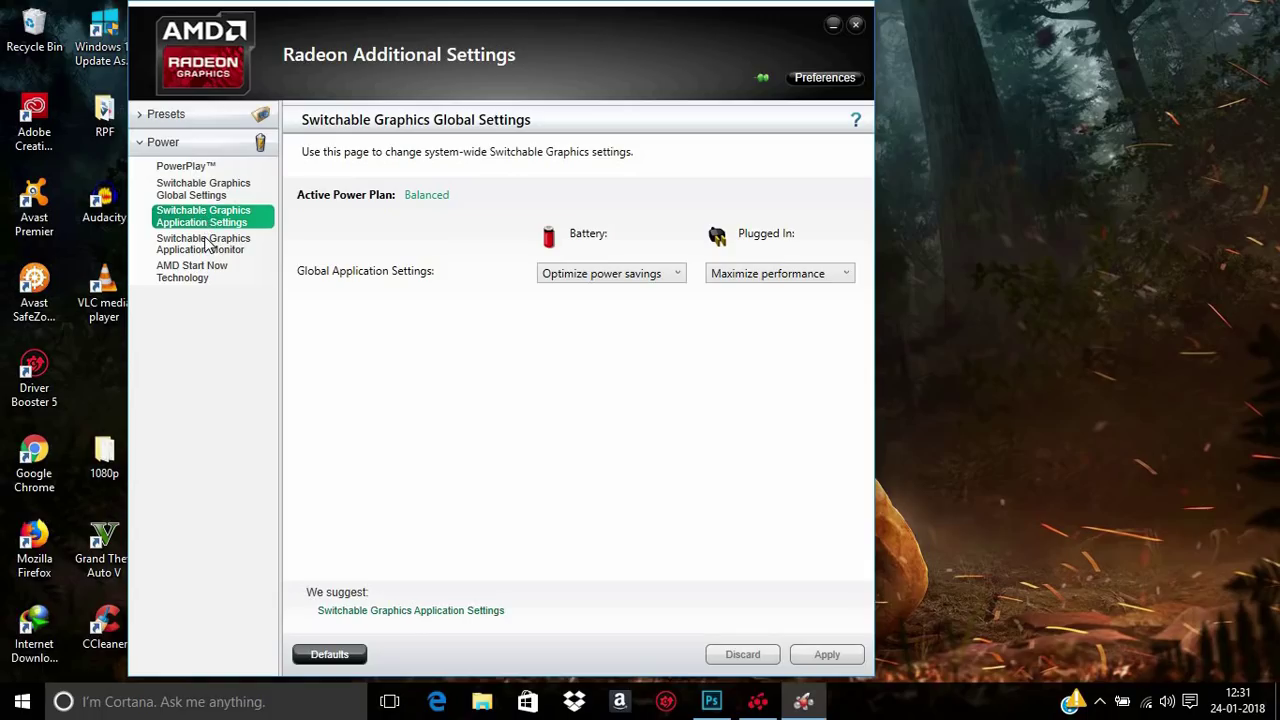
click(248, 226)
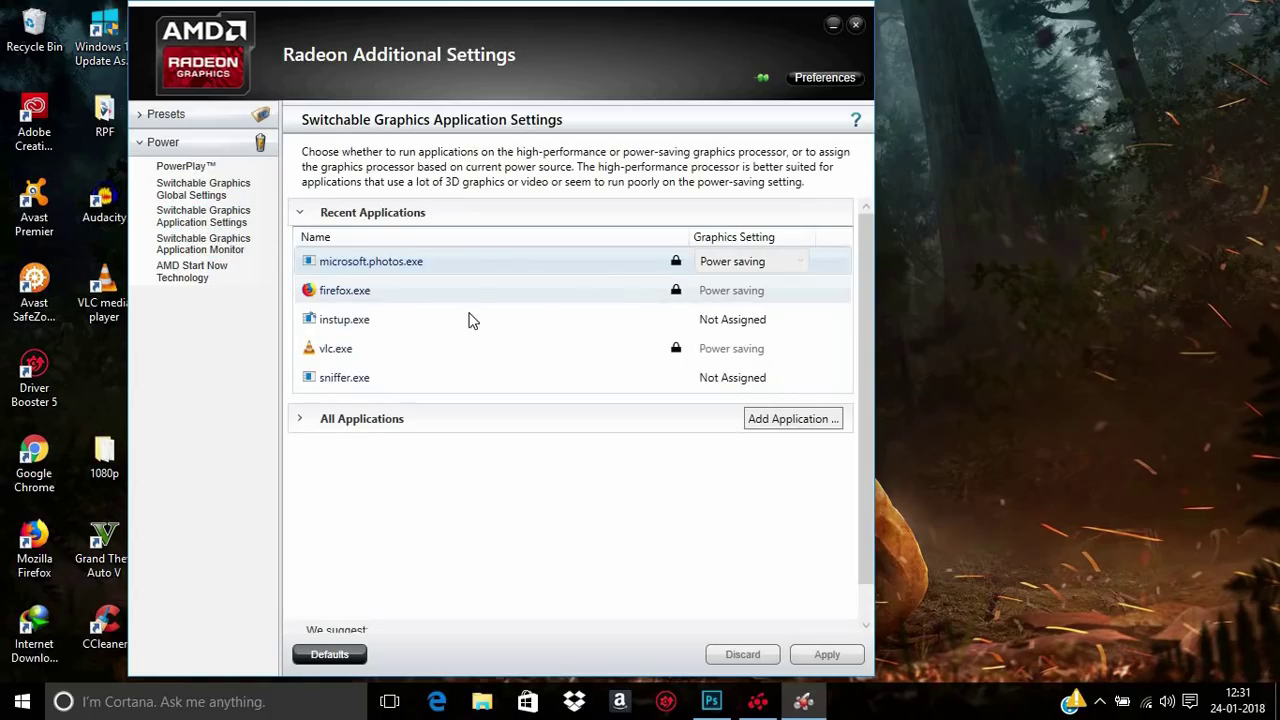
click(754, 422)
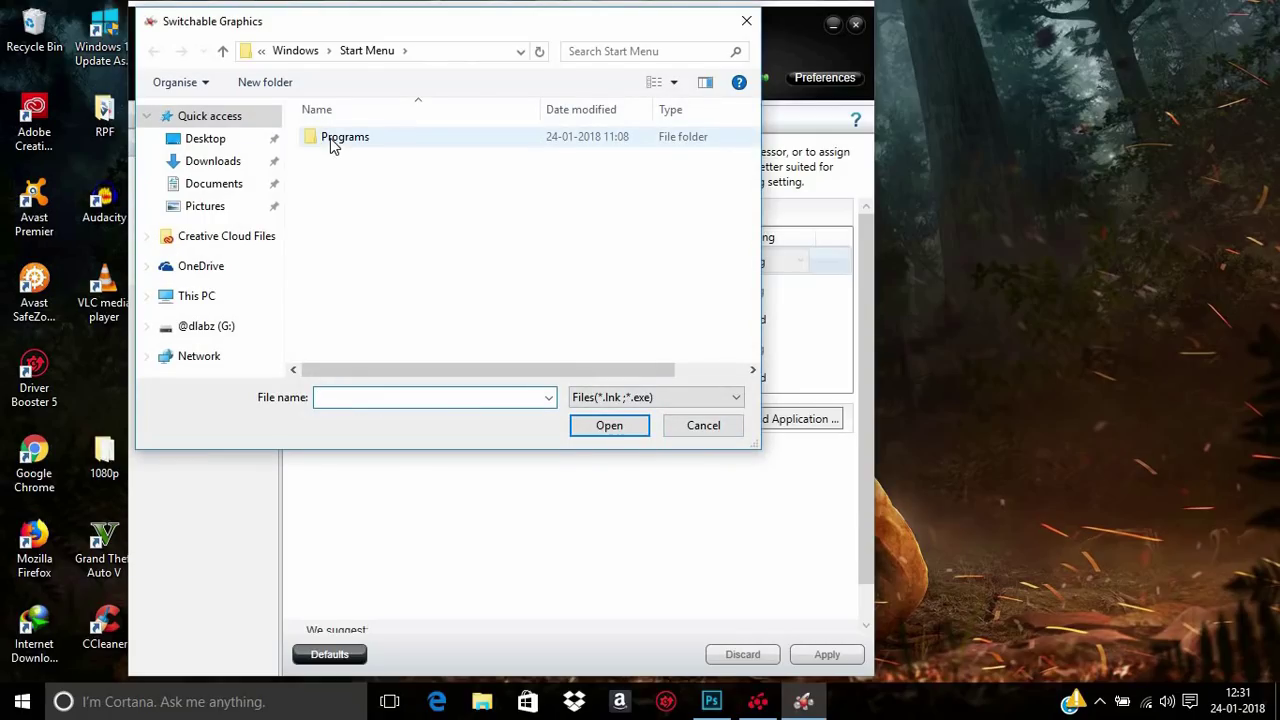
click(209, 326)
scroll(383, 200, down, 2)
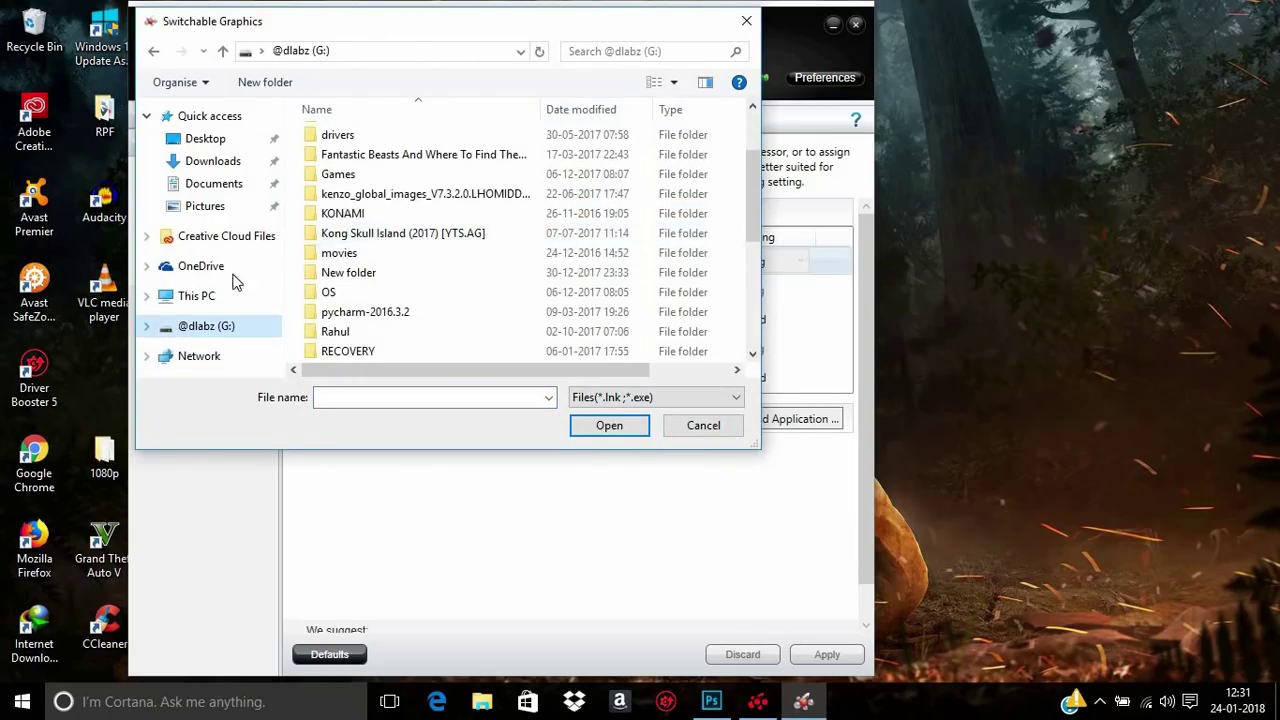
click(211, 305)
scroll(386, 320, down, 5)
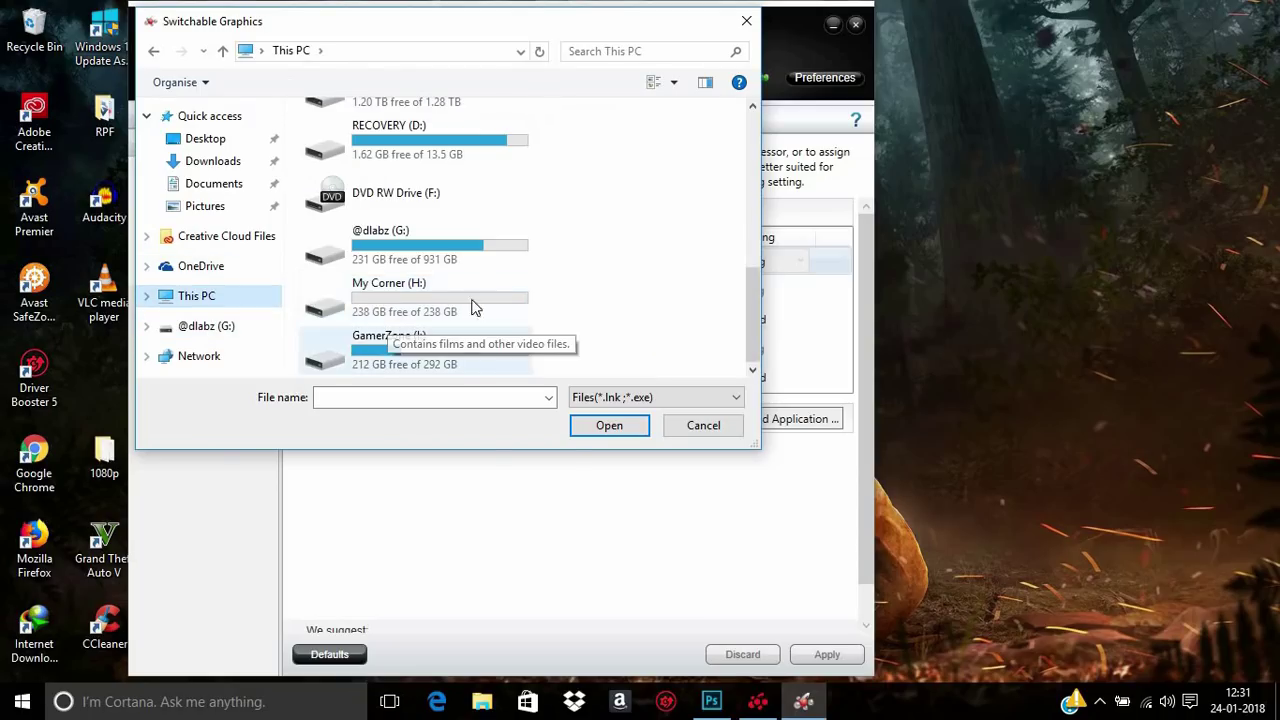
double_click(420, 345)
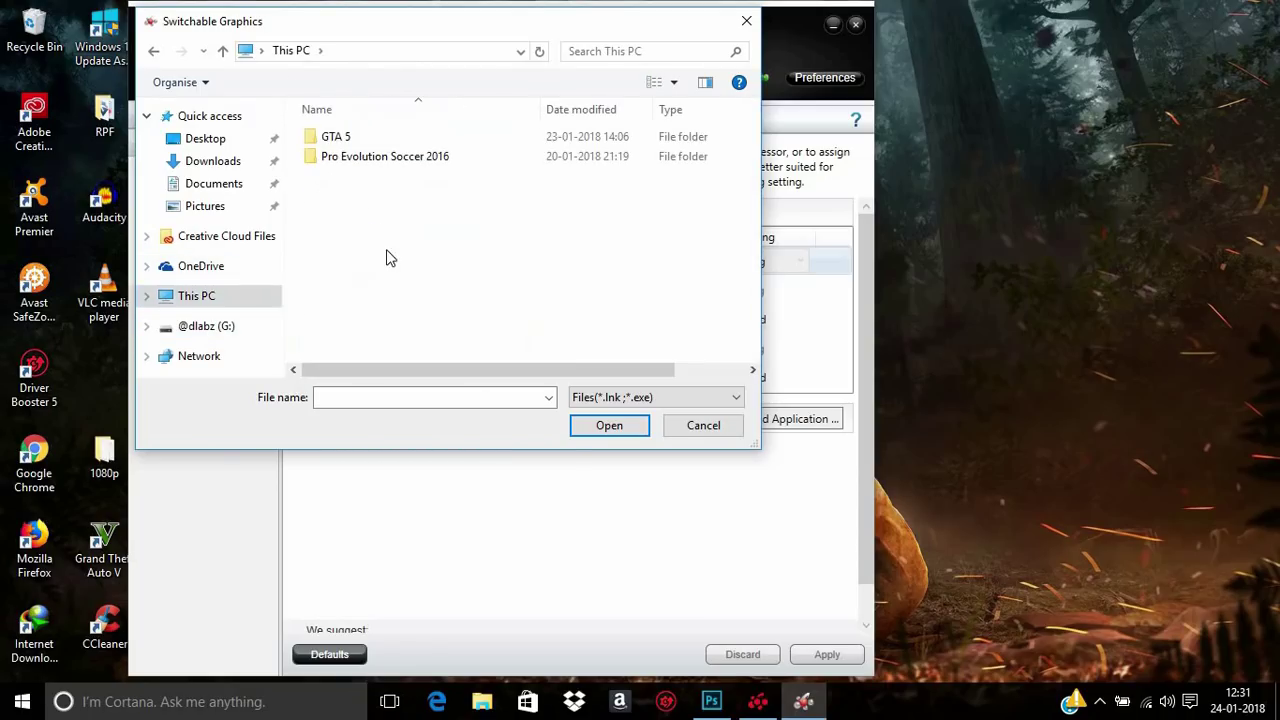
click(340, 146)
double_click(348, 145)
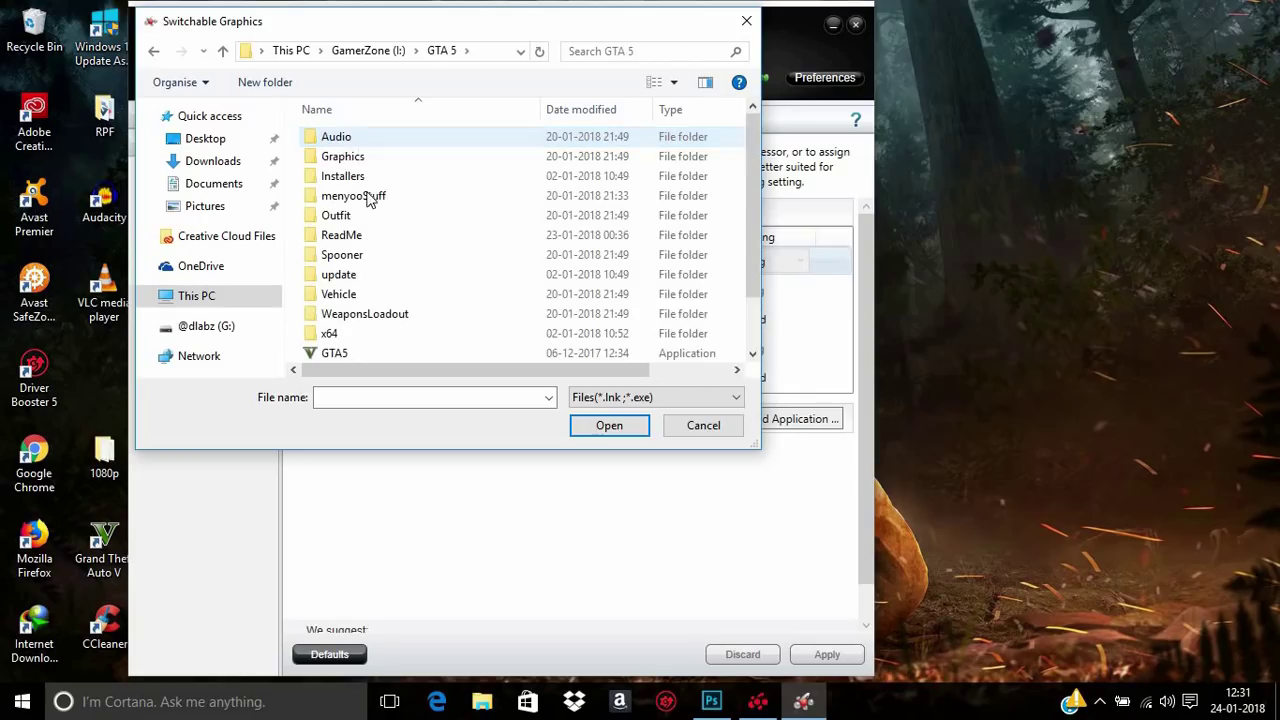
scroll(373, 305, down, 1)
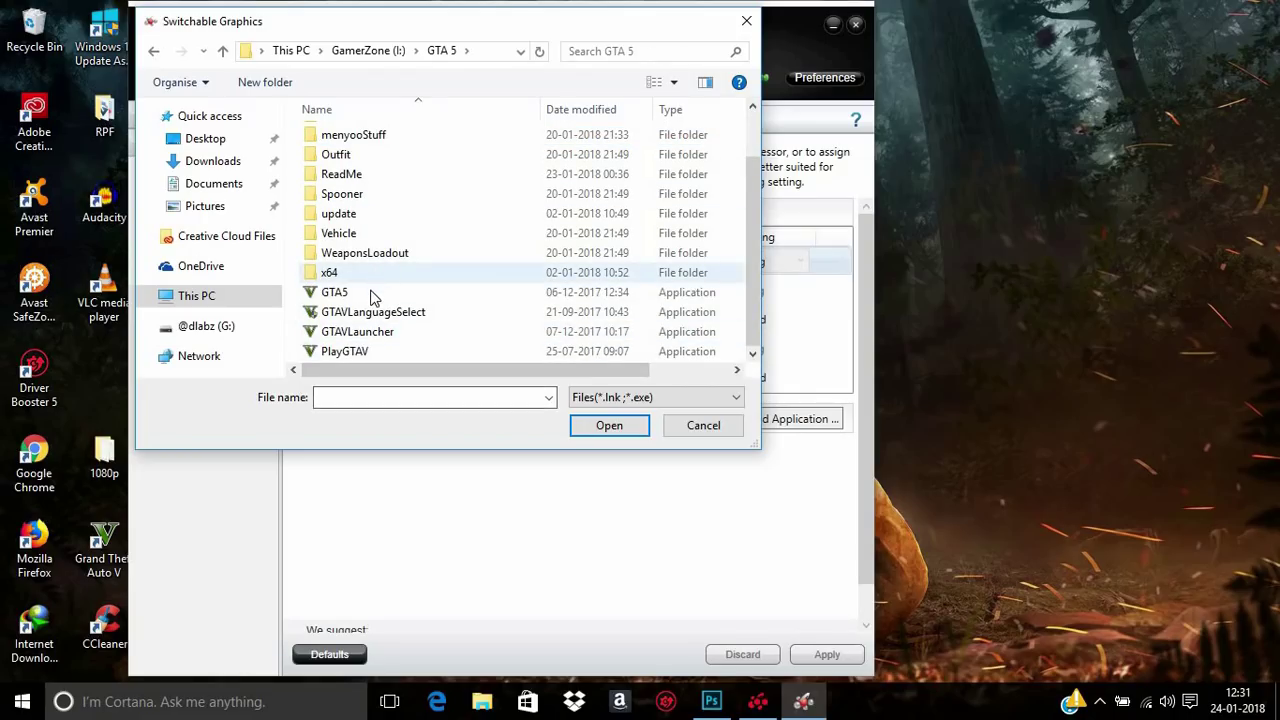
click(371, 292)
click(606, 425)
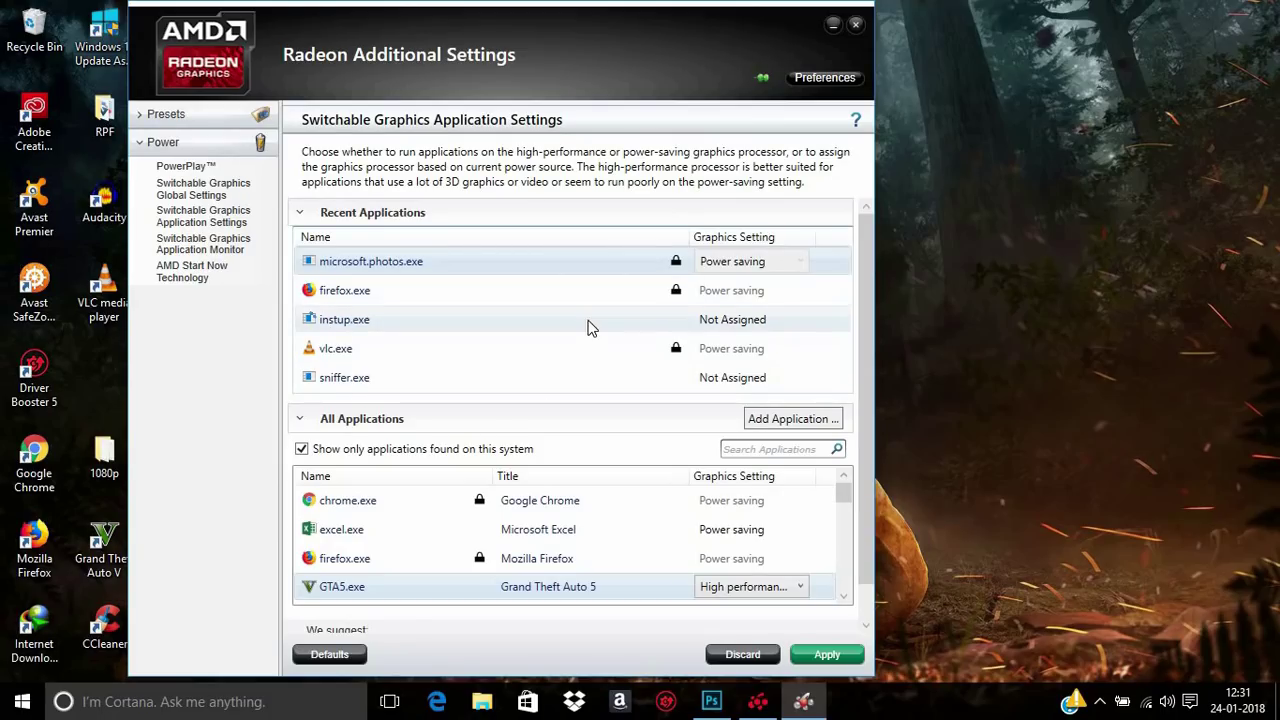
Assign the High performance graphics setting to GTA5.exe, apply it, and close Radeon Additional Settings.
click(778, 592)
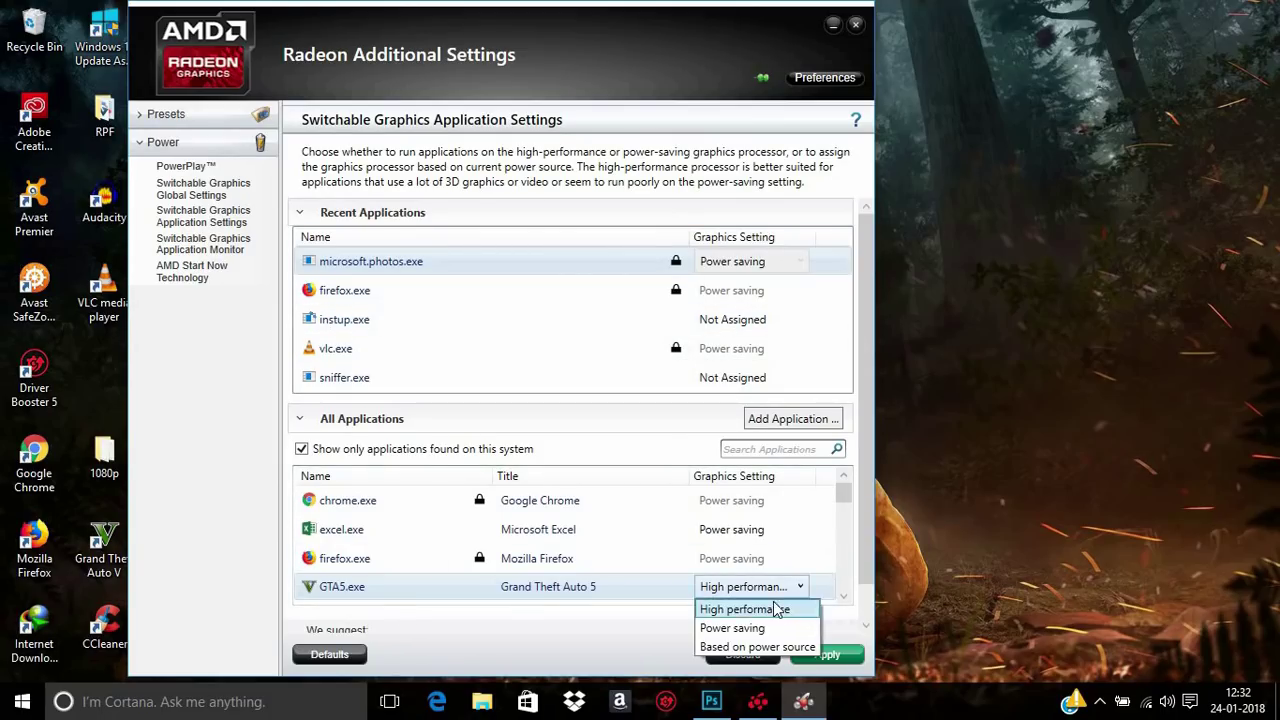
click(720, 612)
click(815, 660)
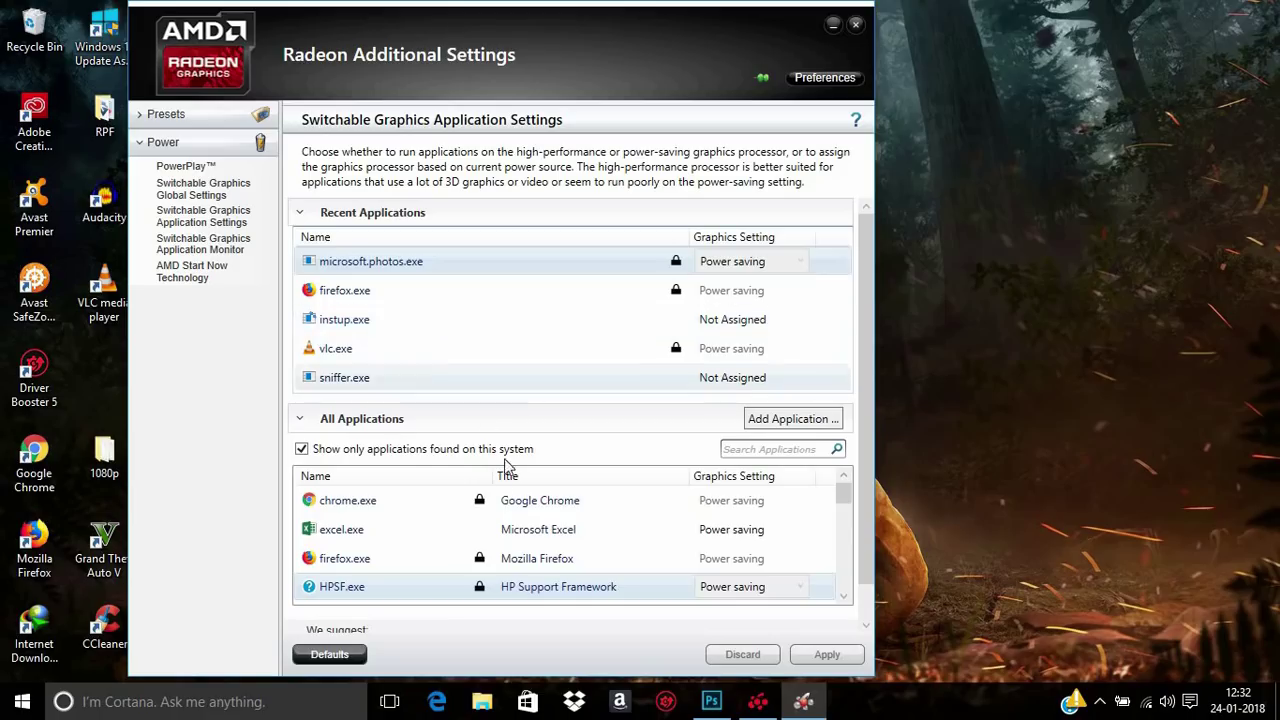
click(856, 27)
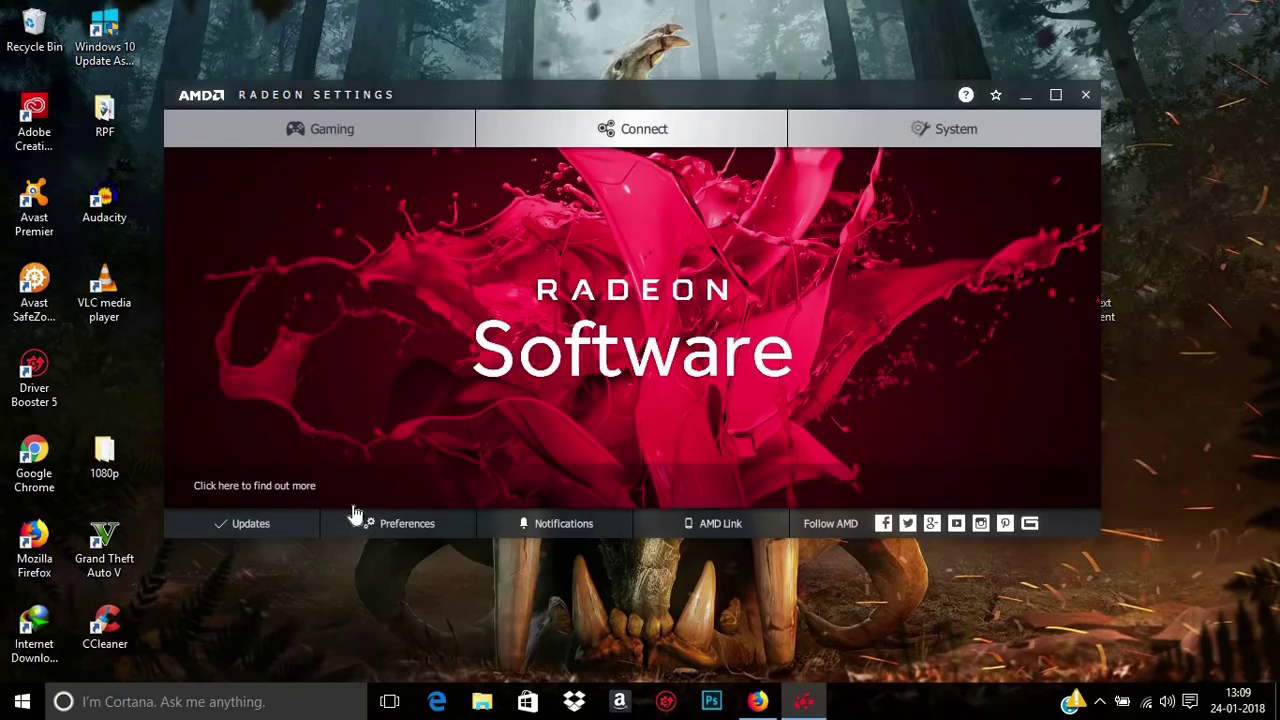
View the Radeon Settings preferences and the installed driver version, and check for Radeon Software updates.
click(377, 525)
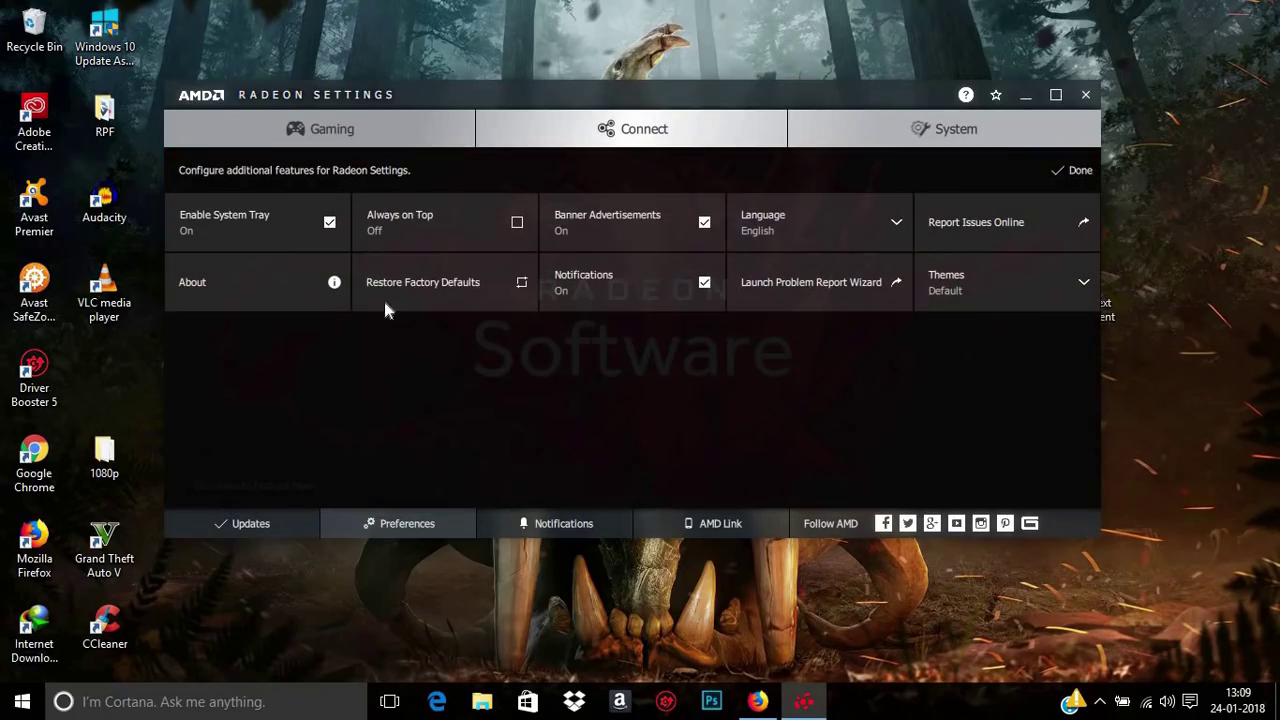
click(277, 527)
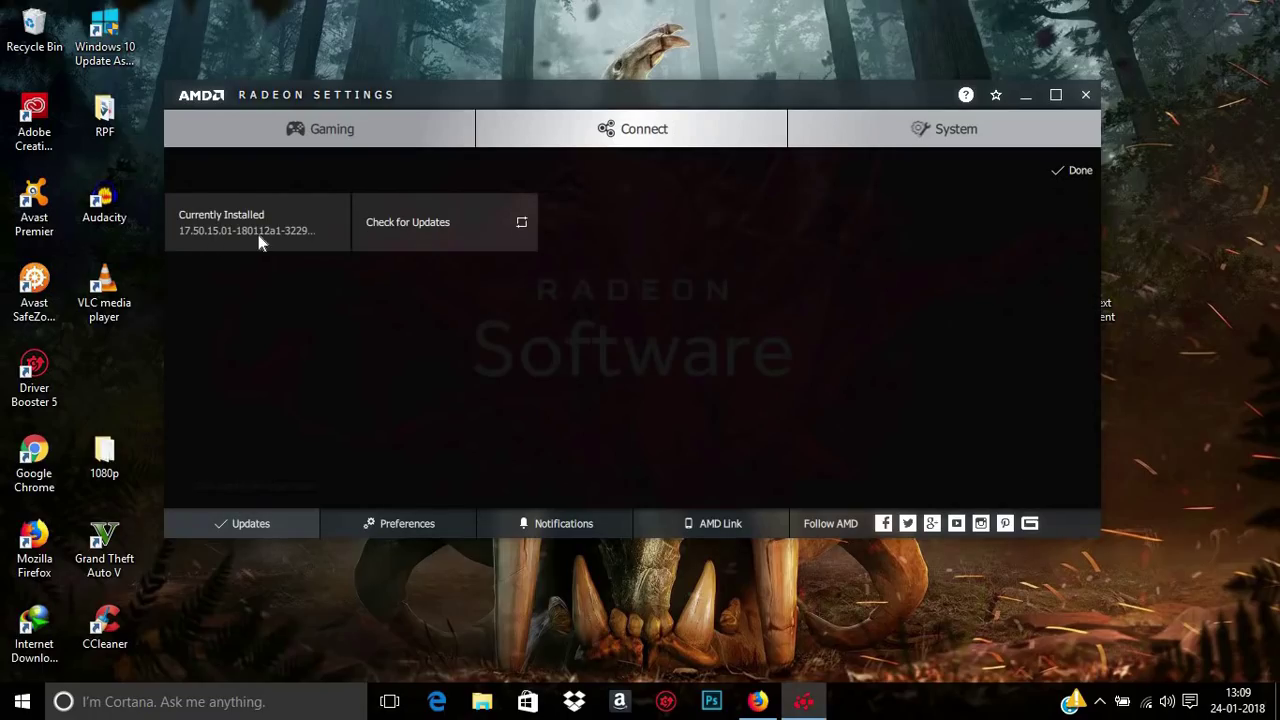
click(441, 240)
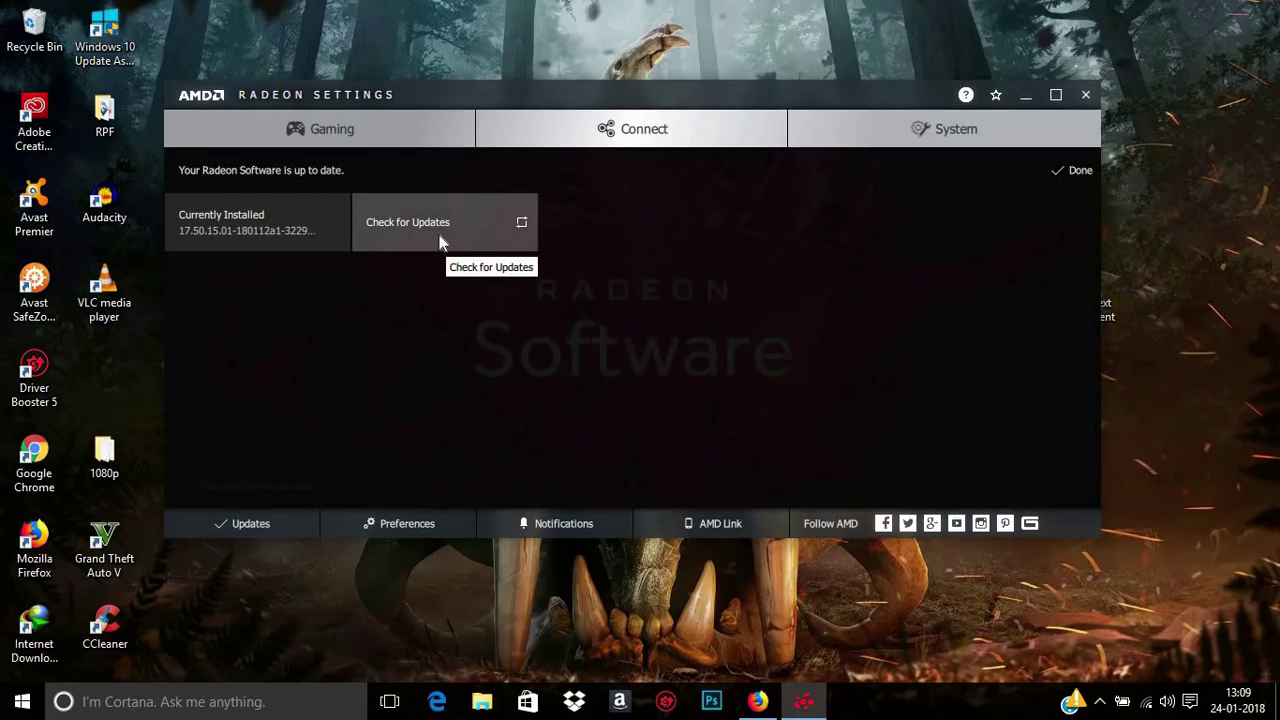